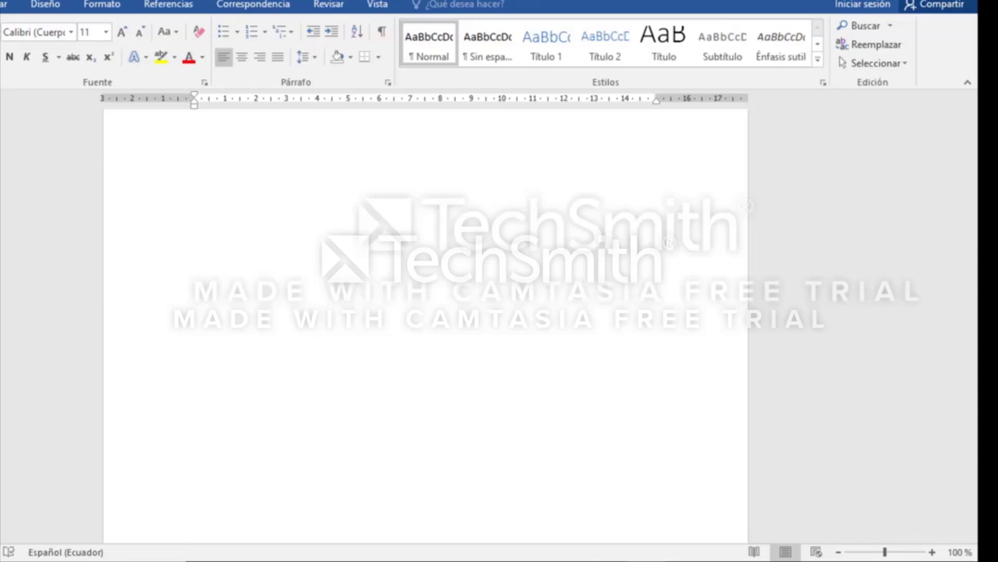
Insert a table with 7 columns and 4 rows at the start of the blank page.
{"action": "left_click", "coordinate": [3, 5]}
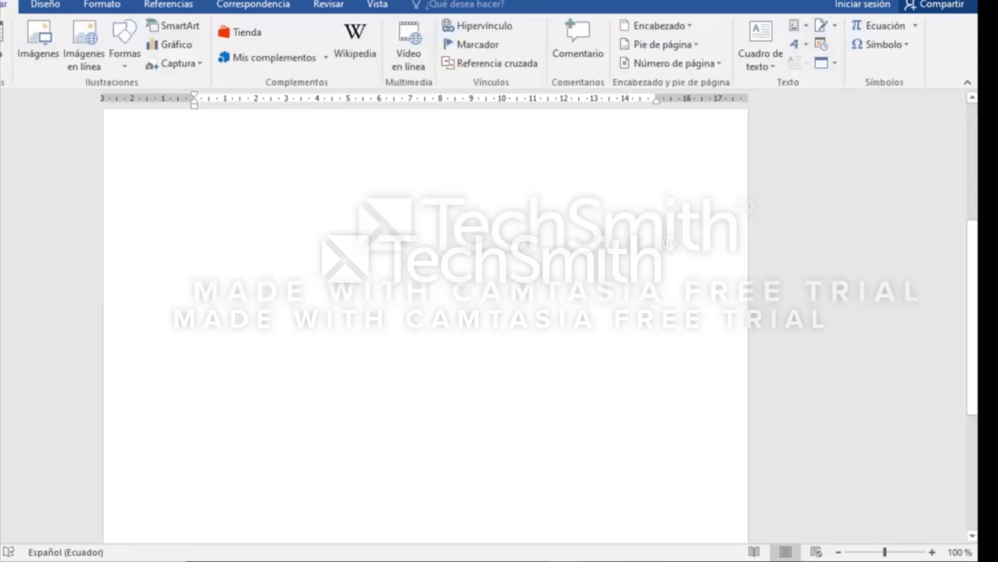
{"action": "left_click", "coordinate": [3, 66]}
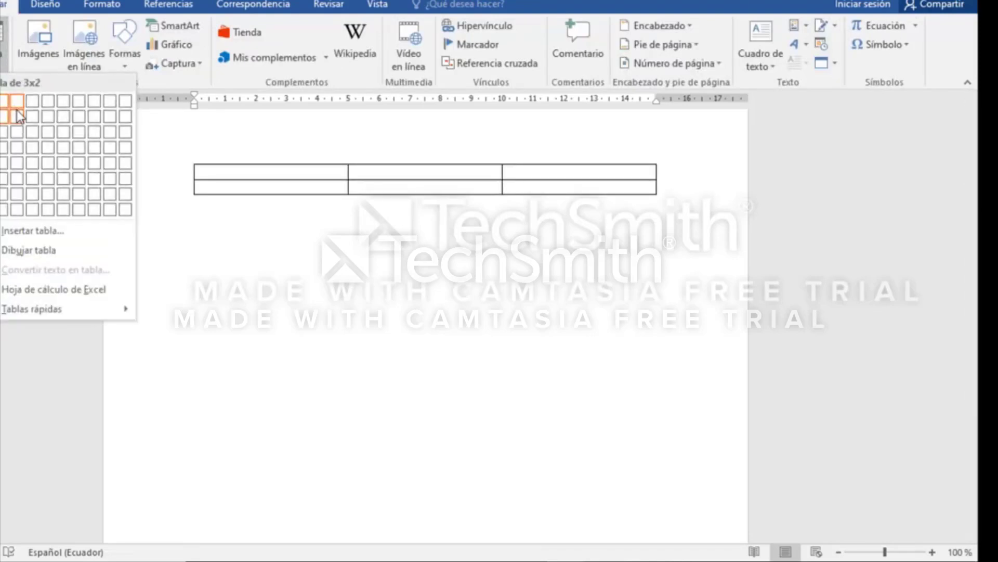
{"action": "left_click", "coordinate": [80, 143]}
Insert a second table below the first one, specifying 4 columns and 8 rows by number.
{"action": "left_click", "coordinate": [329, 293]}
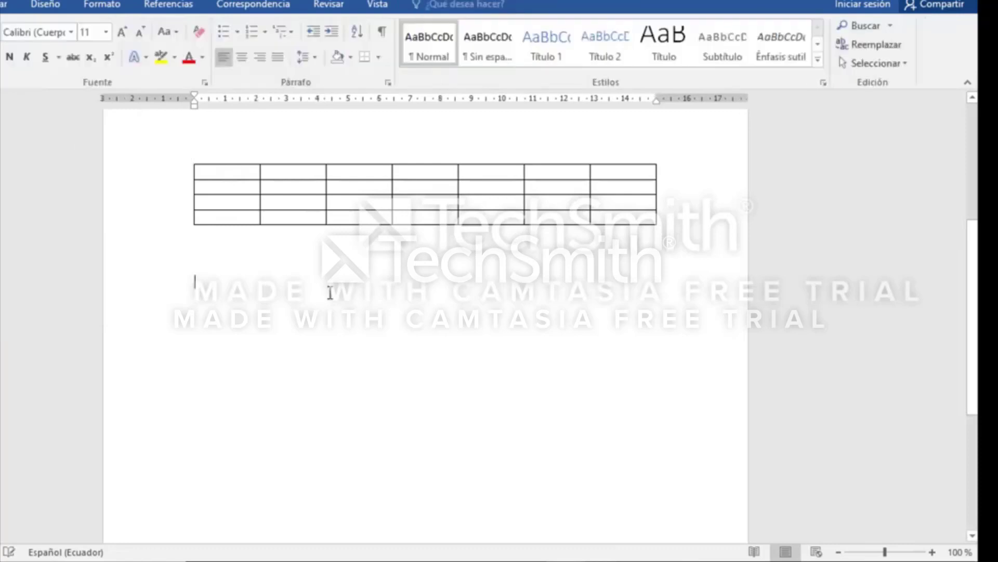
{"action": "left_click", "coordinate": [5, 5]}
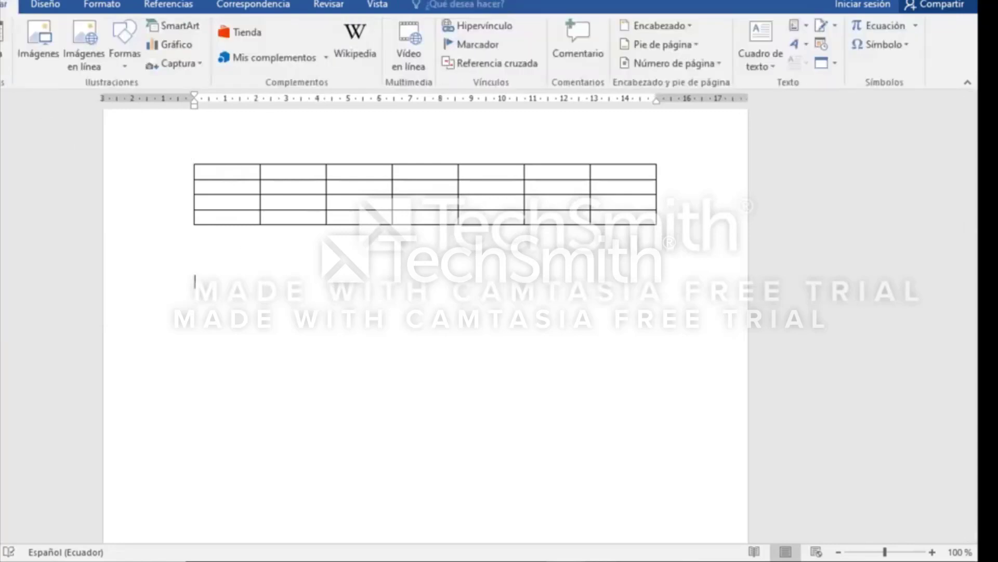
{"action": "left_click", "coordinate": [5, 46]}
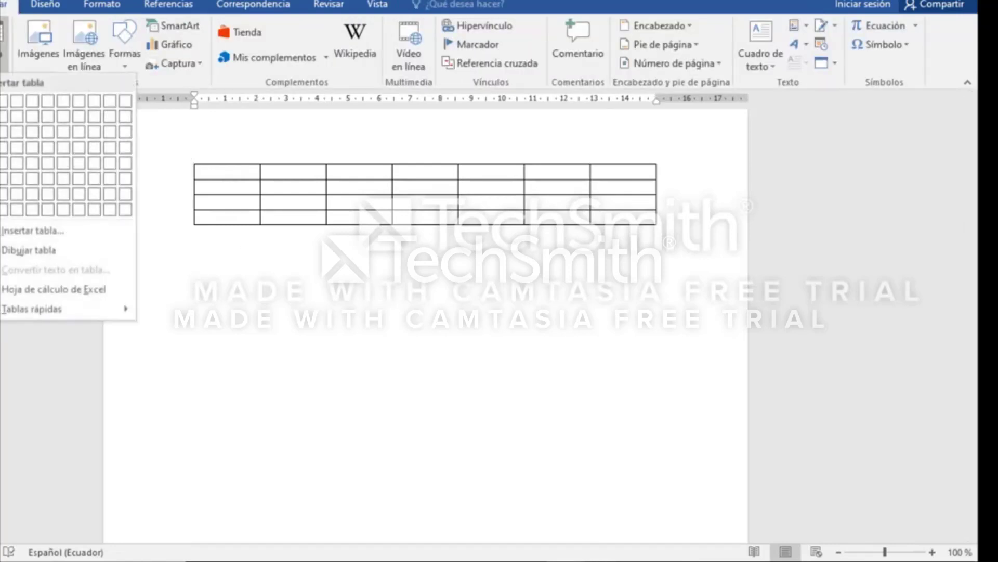
{"action": "left_click", "coordinate": [25, 230]}
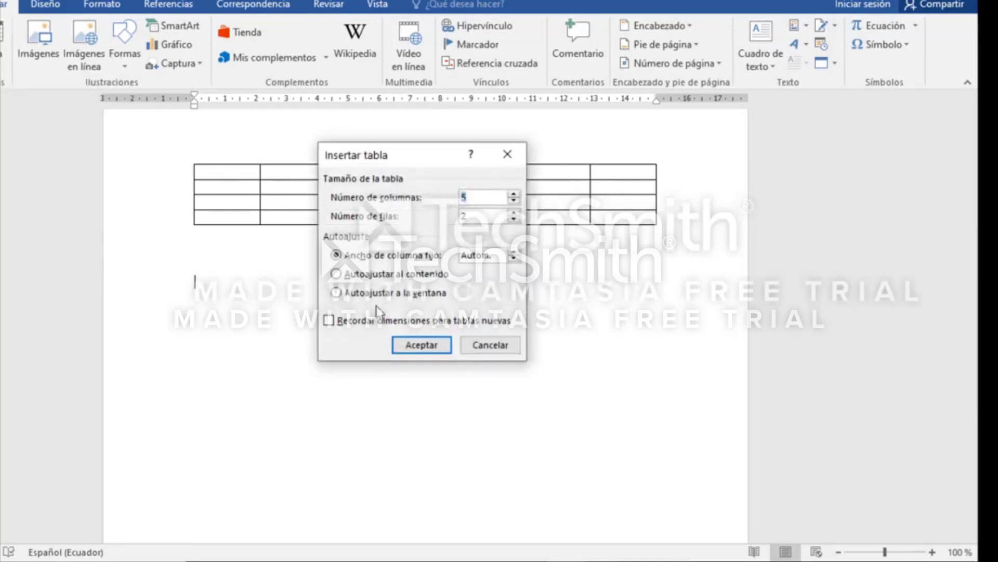
{"action": "type", "text": "4"}
{"action": "double_click", "coordinate": [482, 221]}
{"action": "type", "text": "8"}
{"action": "left_click", "coordinate": [437, 351]}
Draw a table about 15 cm wide freehand below the second table, divided into two rows and three columns.
{"action": "left_click", "coordinate": [346, 429]}
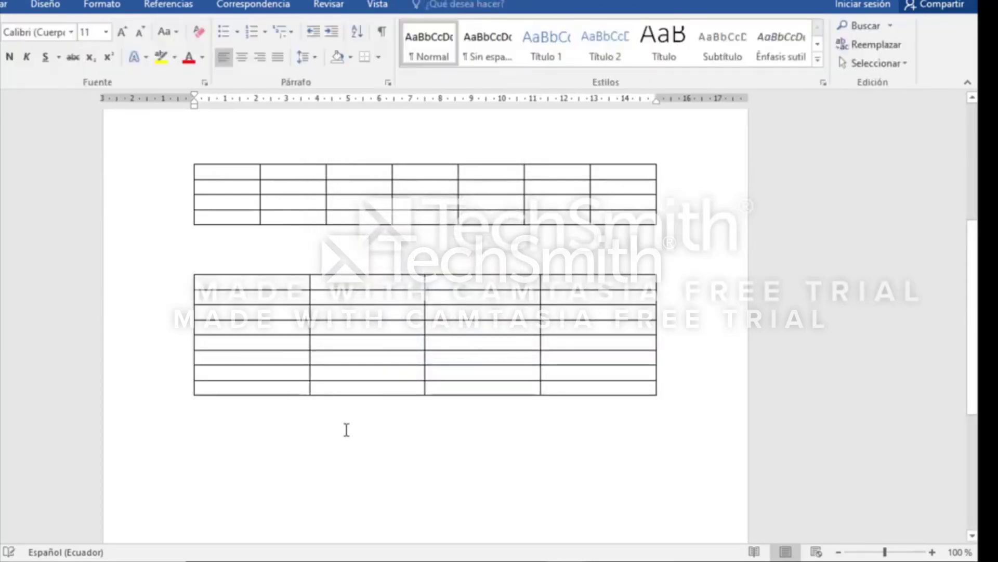
{"action": "left_click", "coordinate": [4, 5]}
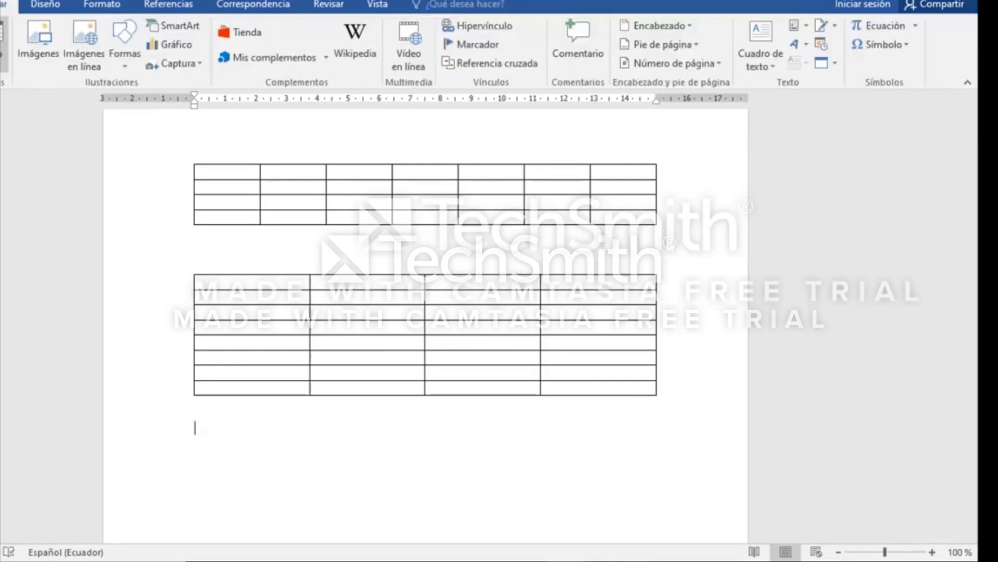
{"action": "left_click", "coordinate": [3, 44]}
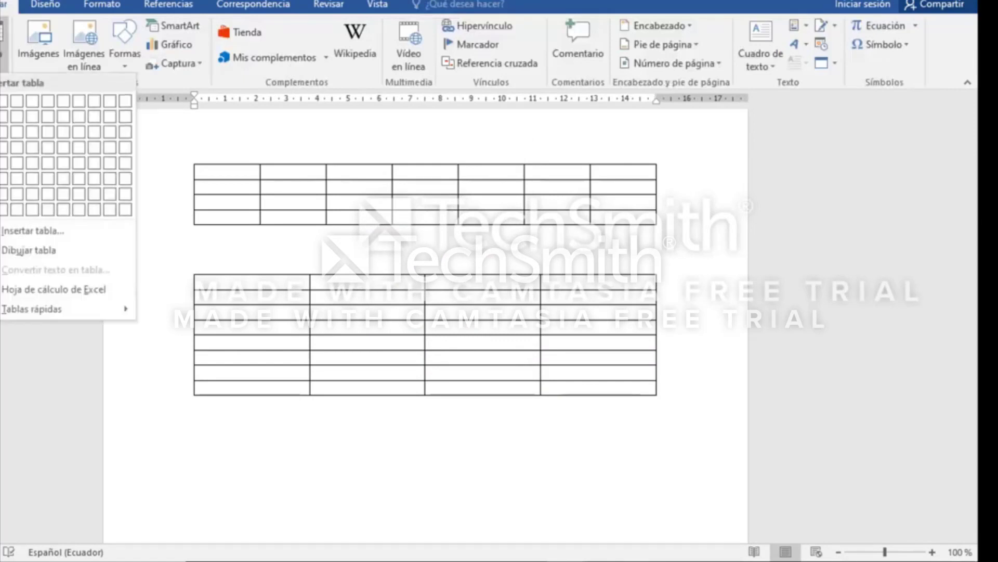
{"action": "left_click", "coordinate": [24, 249]}
{"action": "mouse_move", "coordinate": [201, 452]}
{"action": "left_mouse_down"}
{"action": "mouse_move", "coordinate": [462, 508]}
{"action": "mouse_move", "coordinate": [664, 503]}
{"action": "left_mouse_up"}
{"action": "left_click_drag", "start_coordinate": [205, 475], "coordinate": [565, 476]}
{"action": "left_click_drag", "start_coordinate": [449, 445], "coordinate": [448, 498]}
{"action": "left_click_drag", "start_coordinate": [354, 446], "coordinate": [354, 500]}
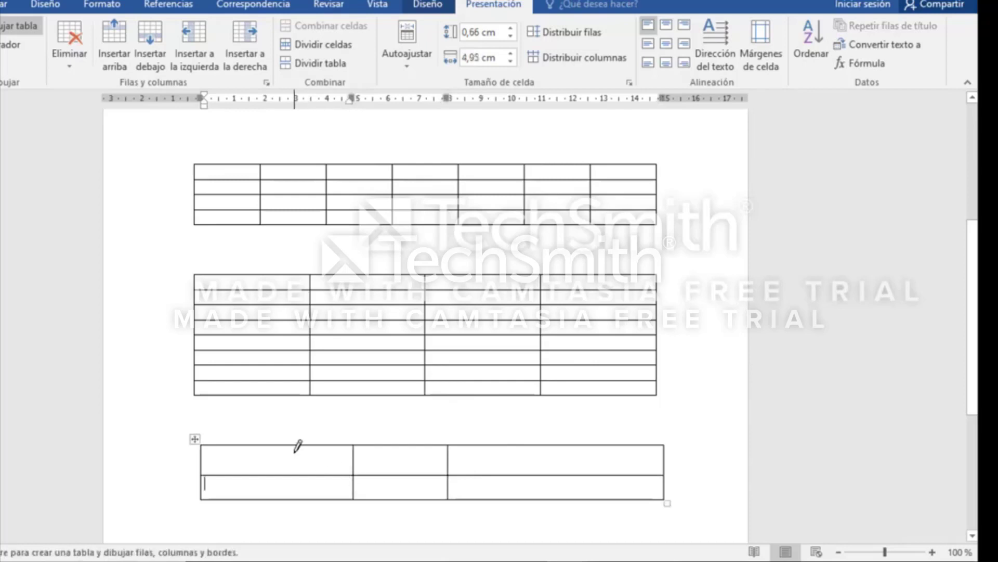
{"action": "left_click", "coordinate": [4, 22]}
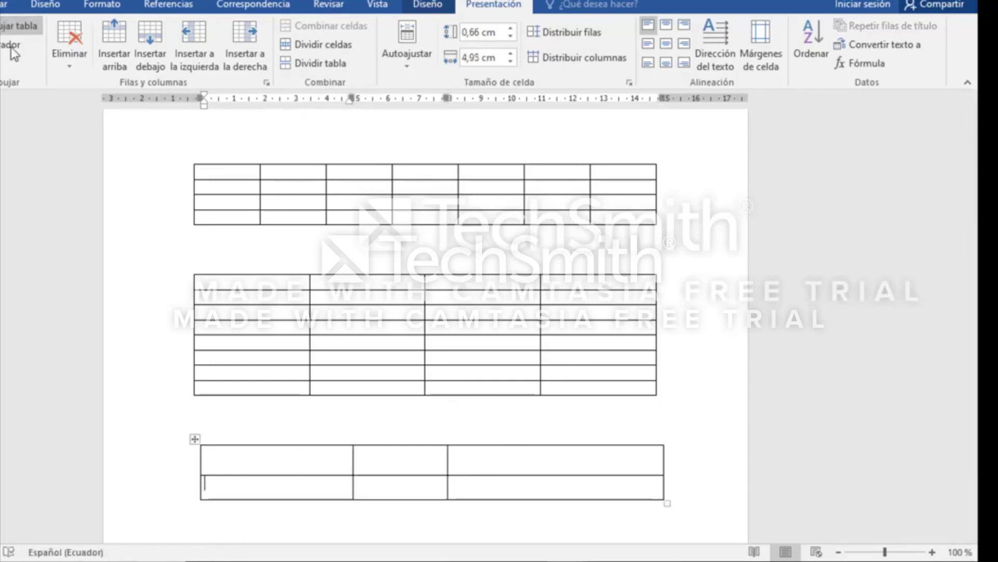
Delete the hand-drawn table and the 7-column table, each as a whole table.
{"action": "right_click", "coordinate": [194, 441]}
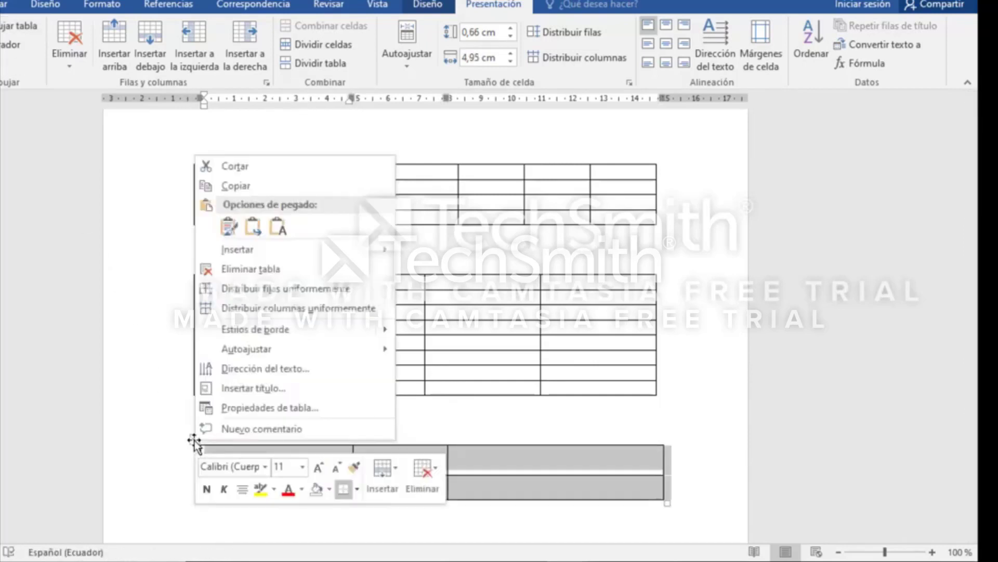
{"action": "left_click", "coordinate": [244, 270]}
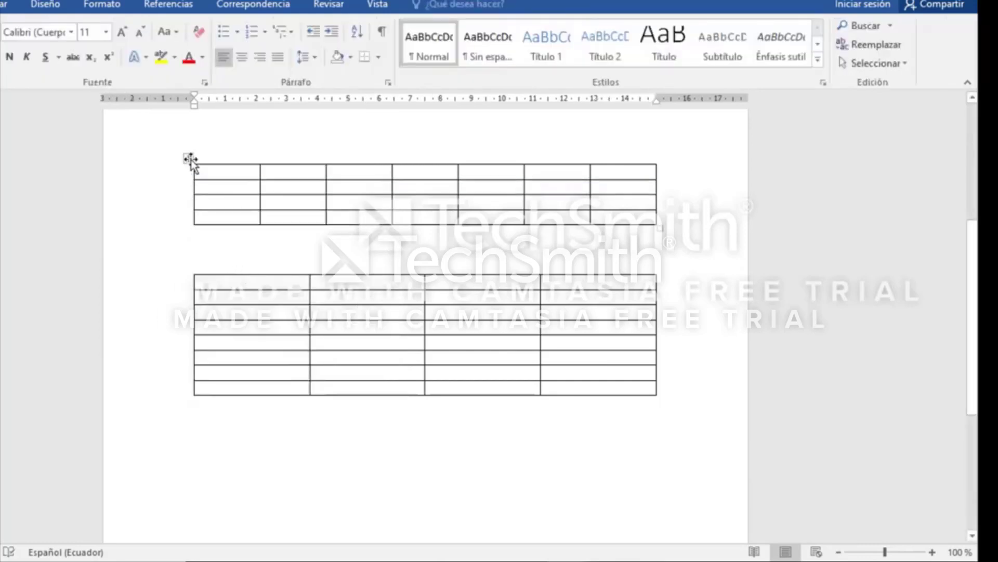
{"action": "left_click", "coordinate": [189, 159]}
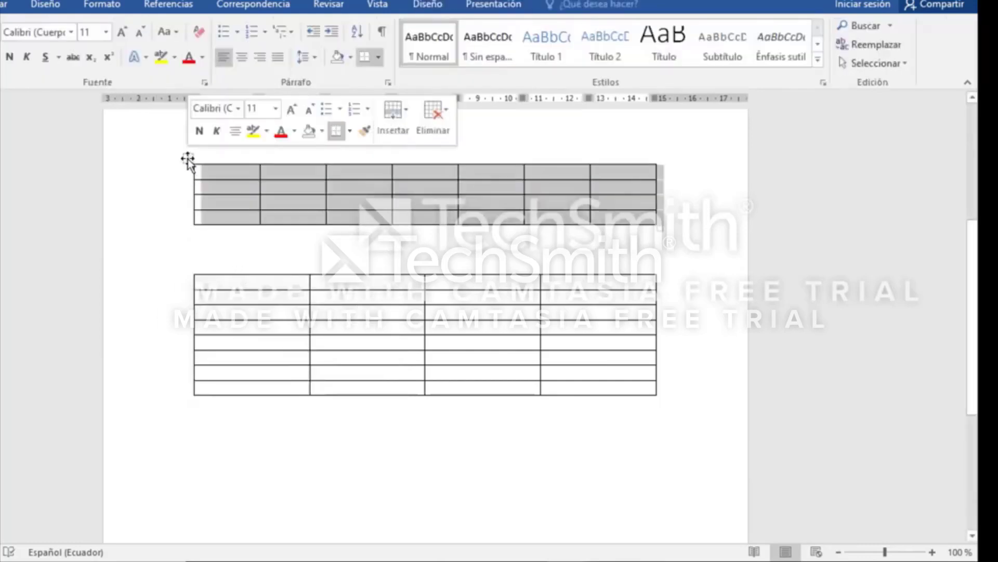
{"action": "left_click", "coordinate": [491, 4]}
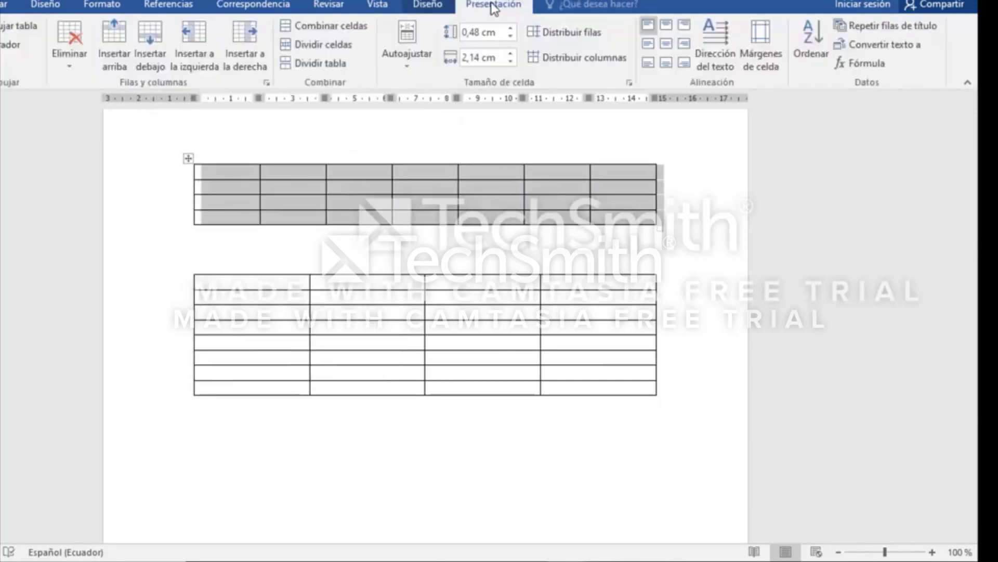
{"action": "left_click", "coordinate": [59, 60]}
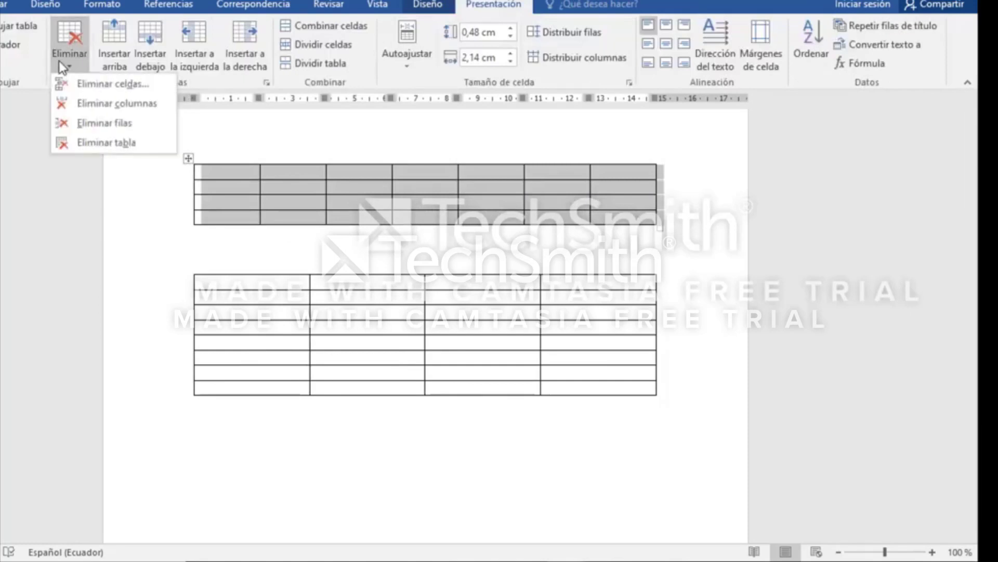
{"action": "left_click", "coordinate": [95, 139]}
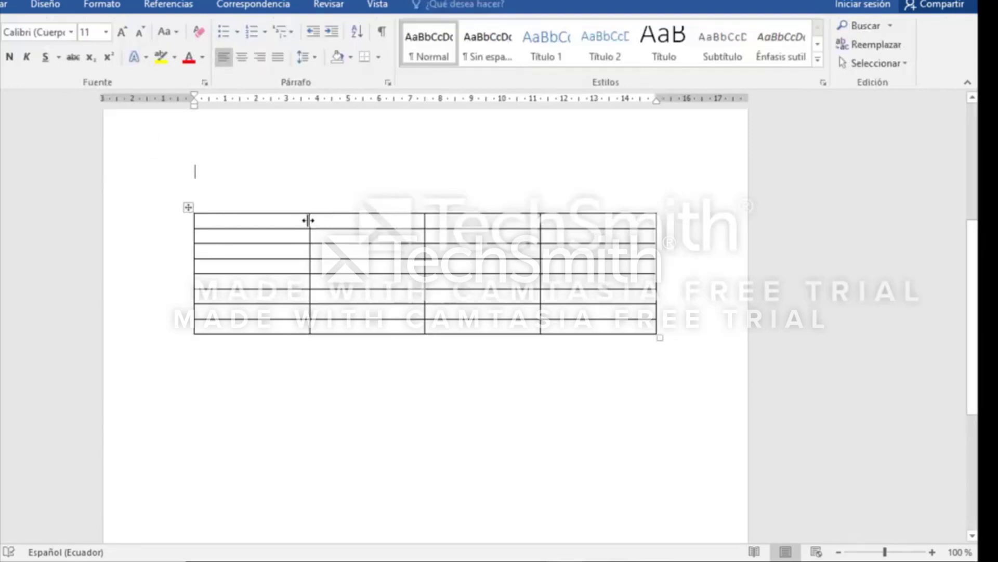
Insert a column between the table's first and second columns and a row below its fifth row.
{"action": "mouse_move", "coordinate": [310, 206]}
{"action": "left_click", "coordinate": [310, 206]}
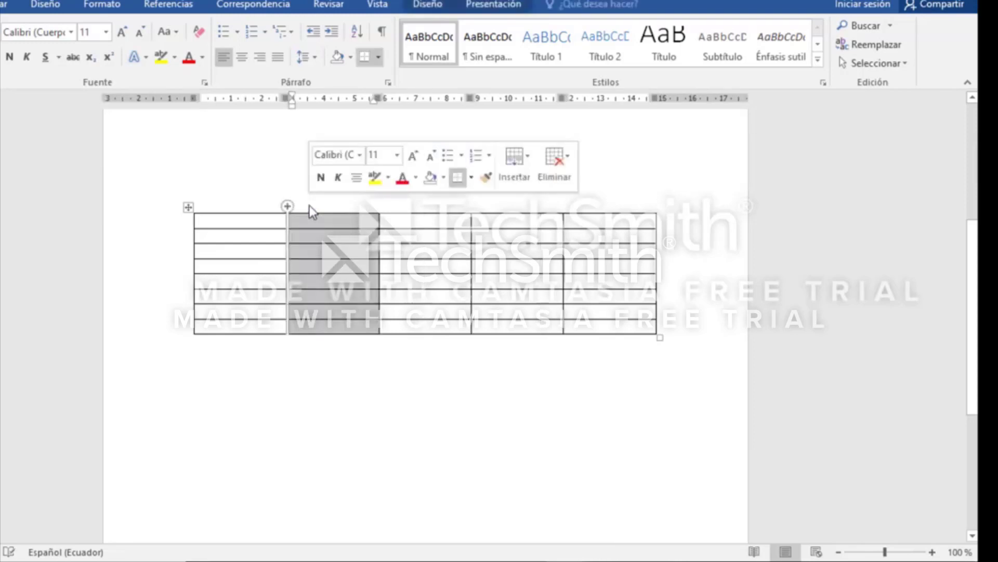
{"action": "left_click", "coordinate": [182, 284]}
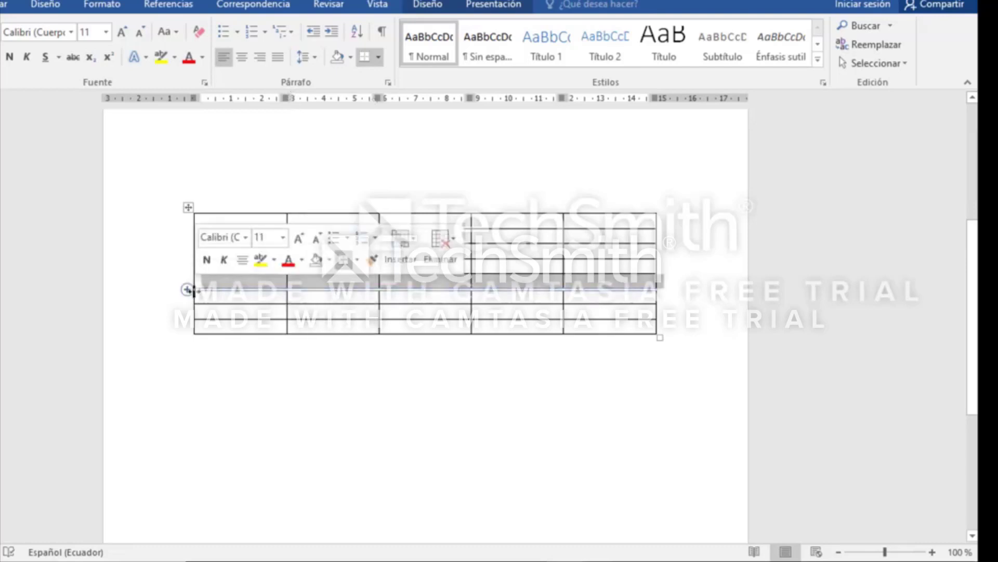
{"action": "left_click", "coordinate": [188, 289]}
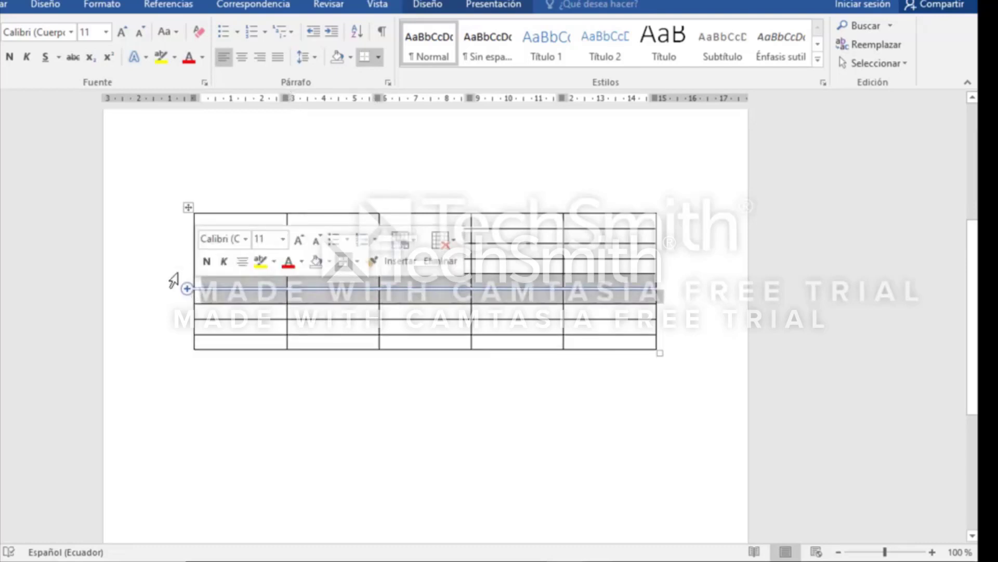
Insert another column immediately to the right of the table's first column.
{"action": "left_click", "coordinate": [314, 196]}
{"action": "left_click", "coordinate": [234, 209]}
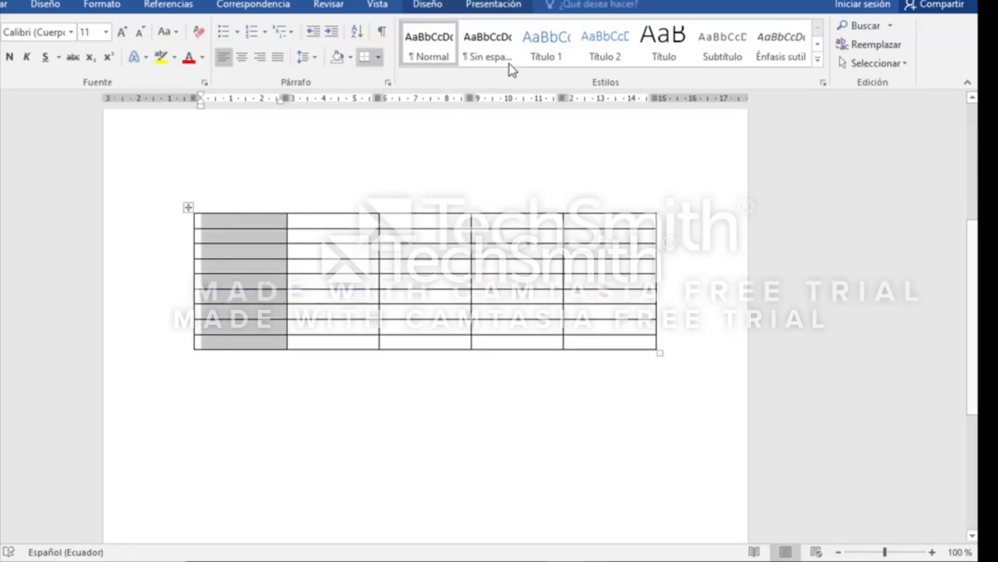
{"action": "left_click", "coordinate": [490, 10]}
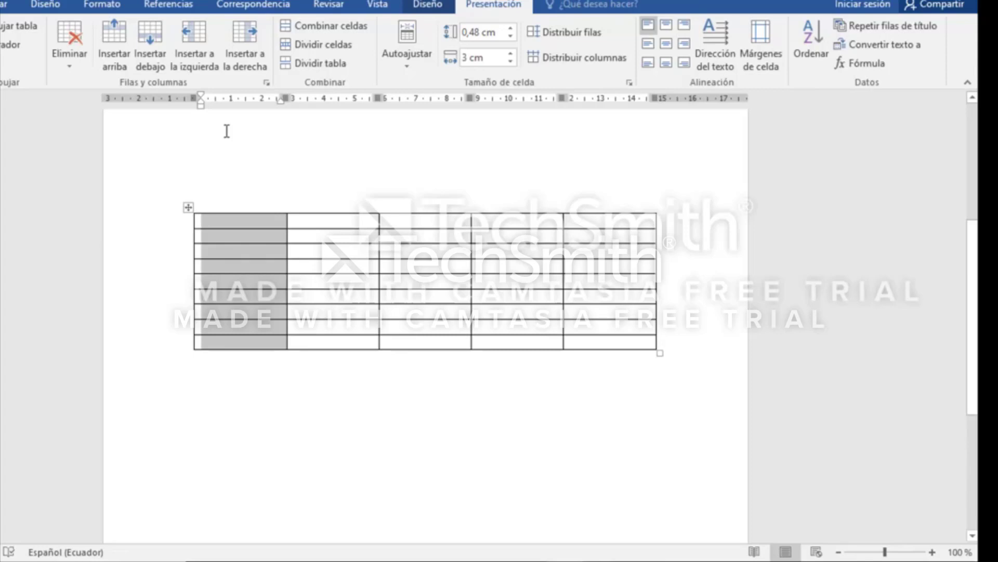
{"action": "left_click", "coordinate": [243, 57]}
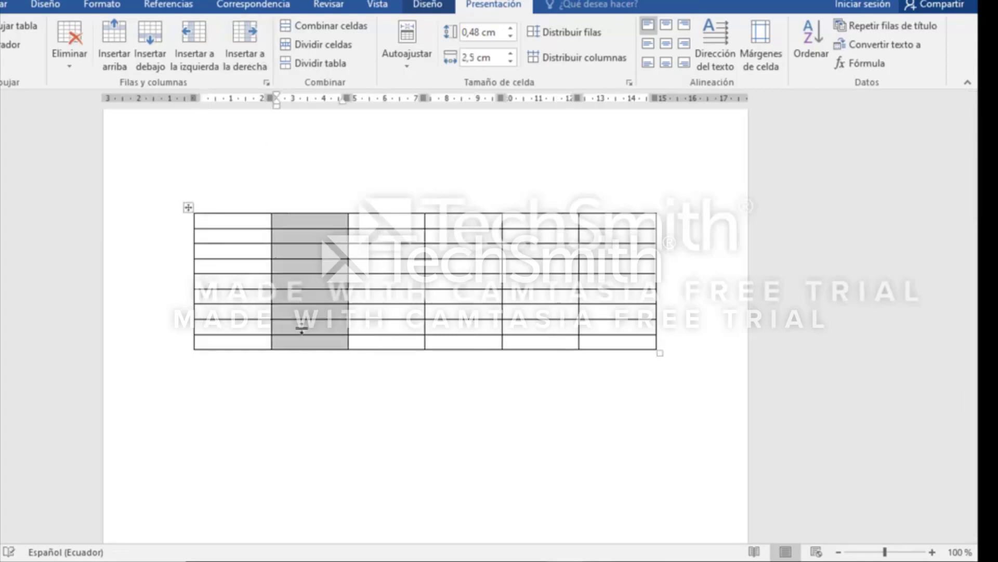
Insert a new row above the table's sixth row.
{"action": "left_click", "coordinate": [265, 301]}
{"action": "mouse_move", "coordinate": [192, 301]}
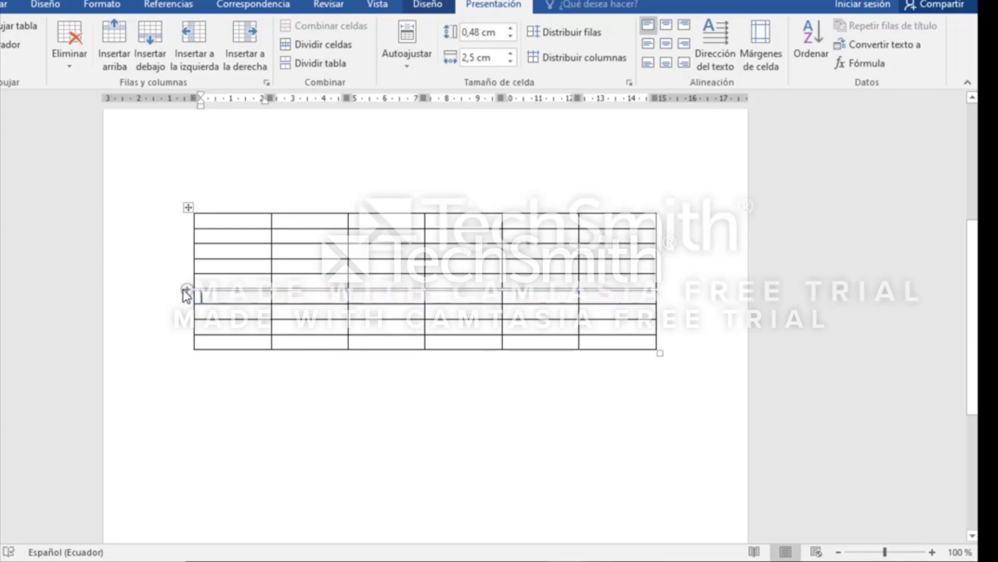
{"action": "left_click", "coordinate": [167, 296]}
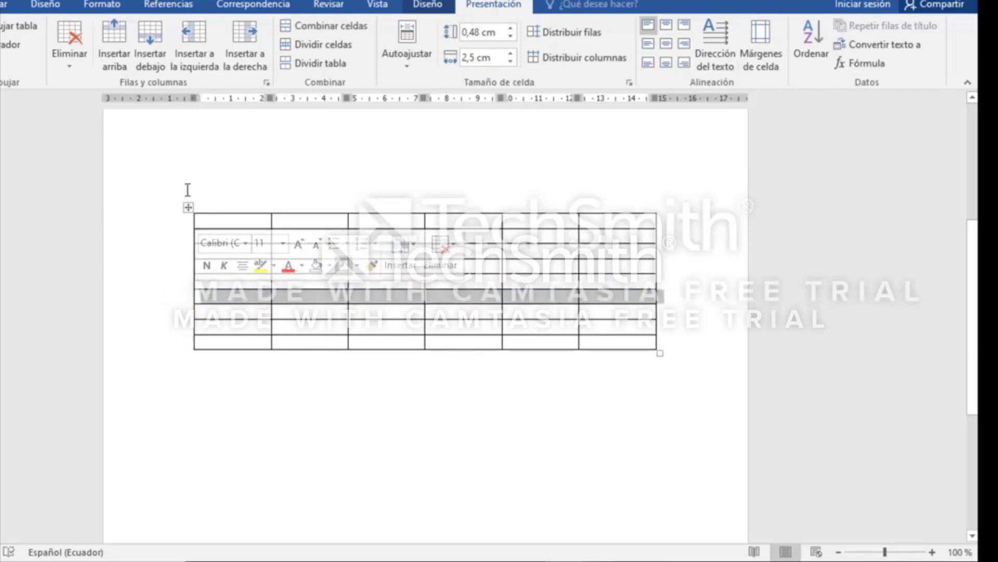
{"action": "left_click", "coordinate": [118, 60]}
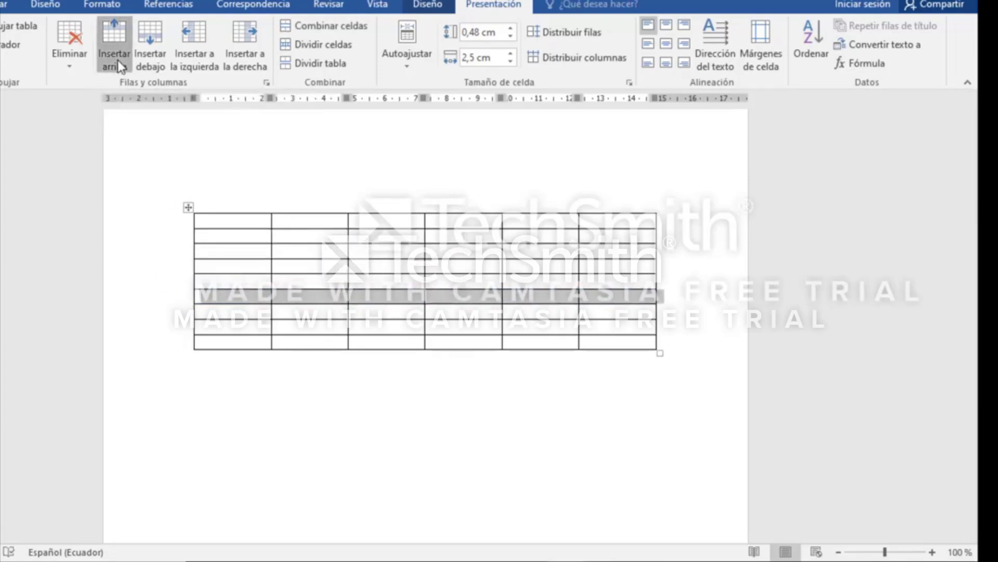
{"action": "left_click", "coordinate": [251, 380]}
Merge all six cells of the table's first row into a single cell.
{"action": "left_click", "coordinate": [212, 224]}
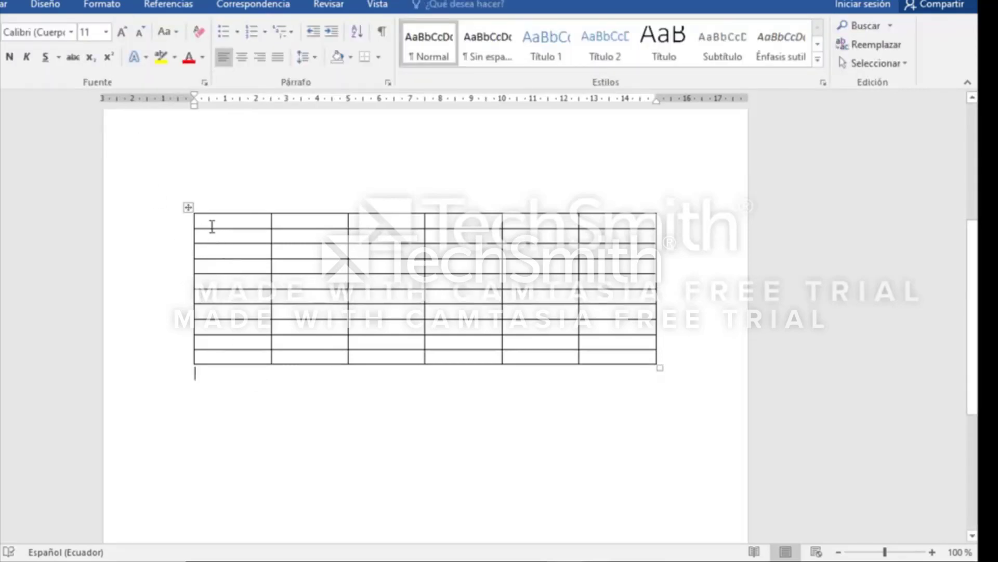
{"action": "left_click_drag", "start_coordinate": [245, 226], "coordinate": [631, 221]}
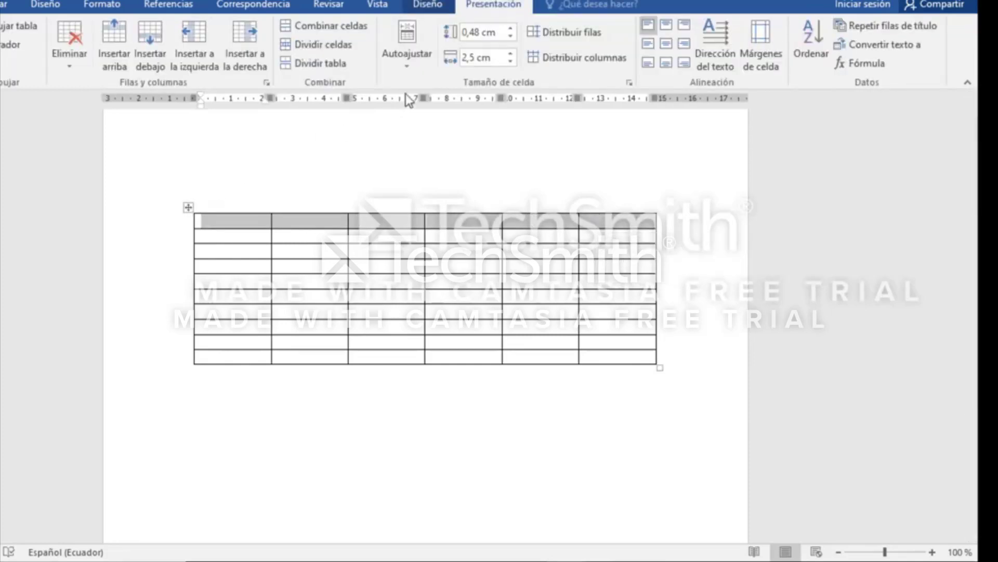
{"action": "left_click", "coordinate": [308, 23]}
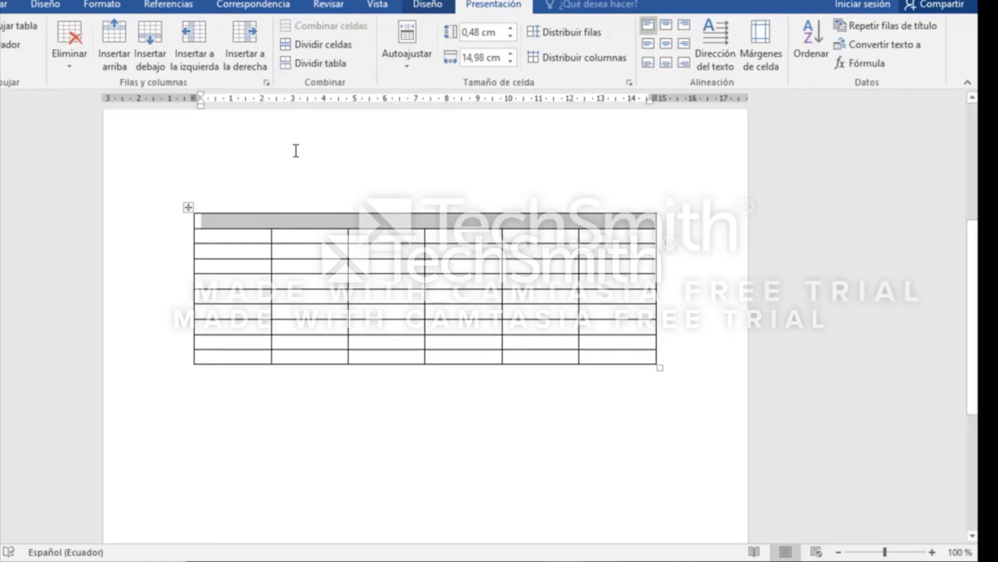
Split the merged first-row cell into 3 columns and 2 rows.
{"action": "left_click", "coordinate": [338, 48]}
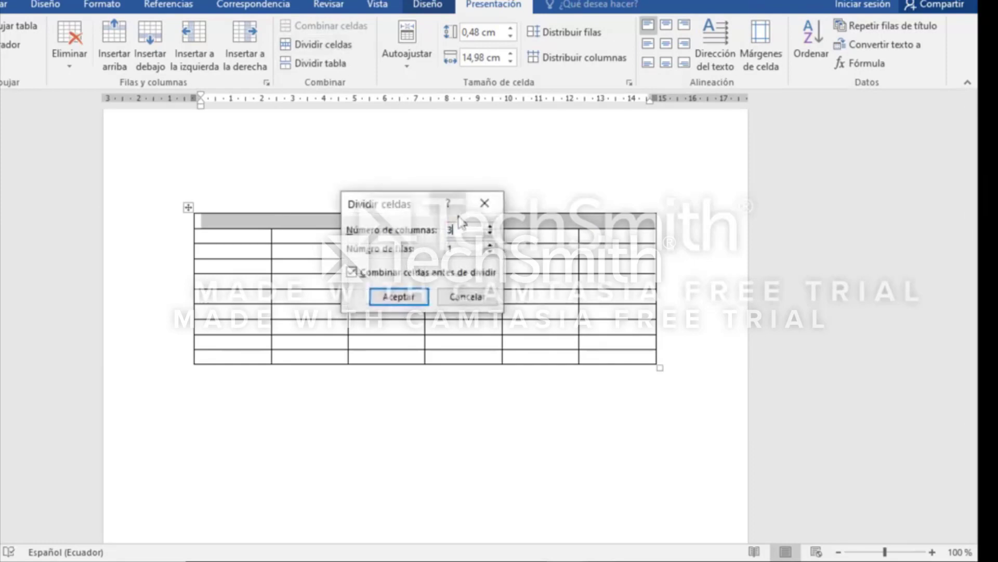
{"action": "left_click", "coordinate": [456, 249]}
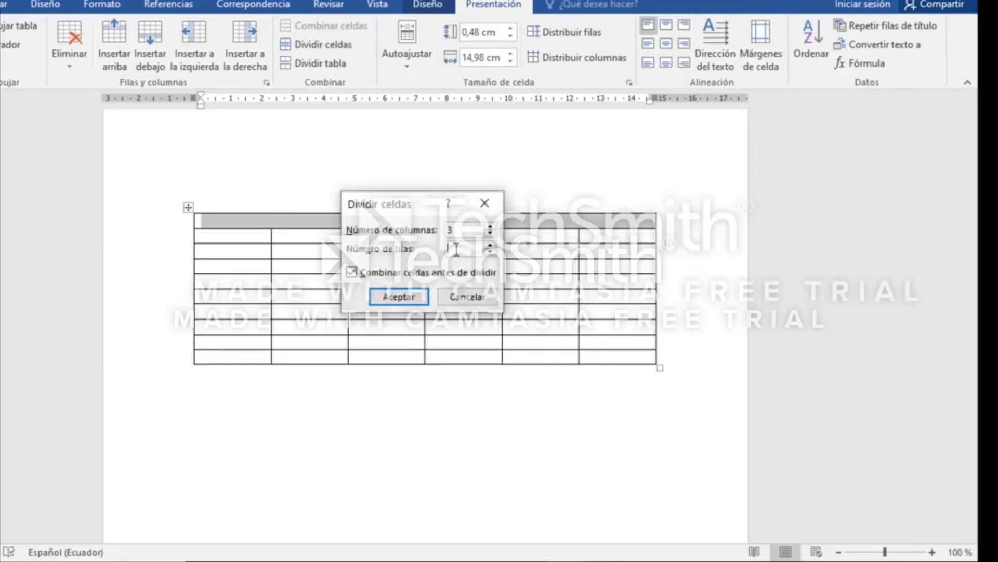
{"action": "left_click", "coordinate": [412, 297]}
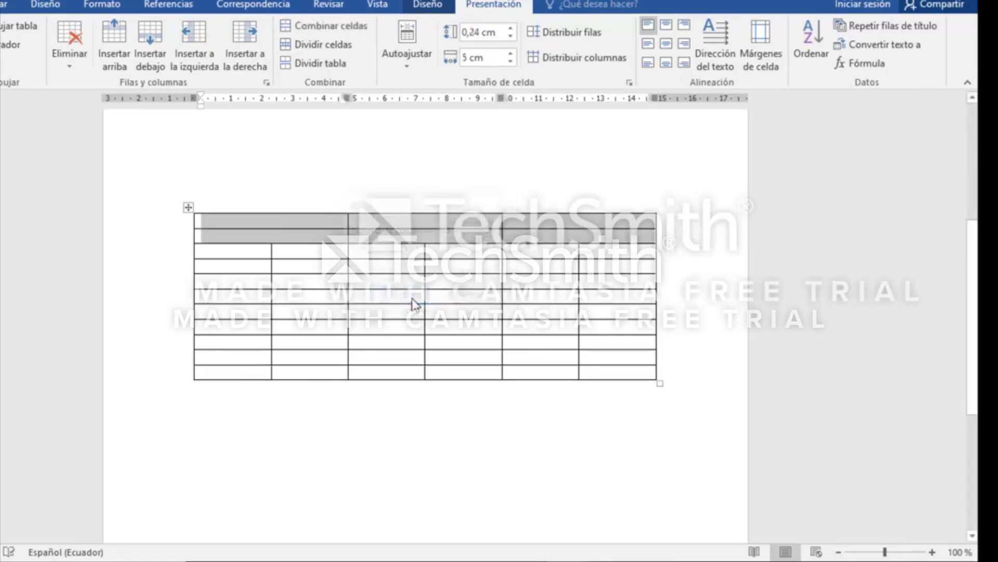
Select the entire table and delete it from the page.
{"action": "left_click", "coordinate": [328, 286]}
{"action": "left_click", "coordinate": [188, 207]}
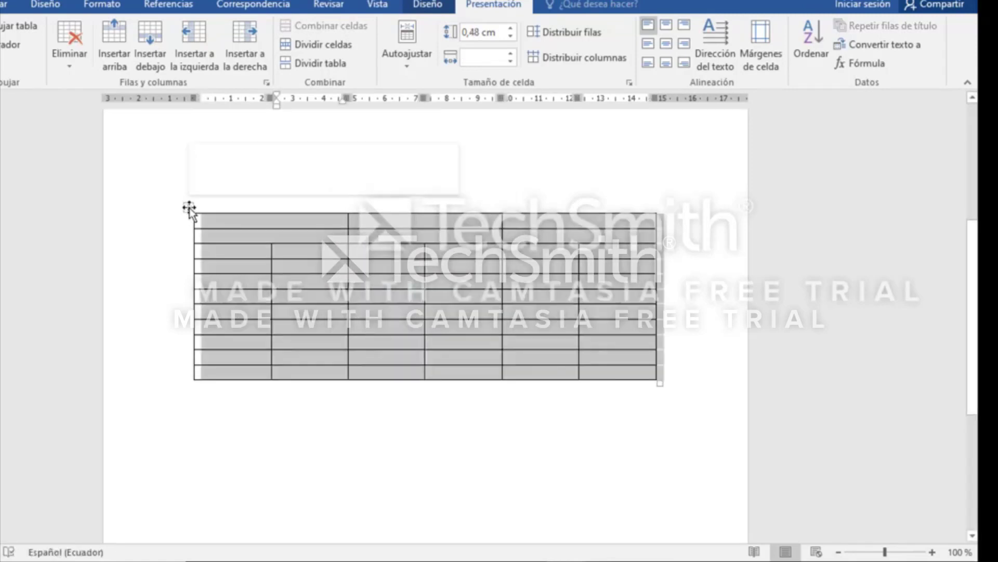
{"action": "key", "text": "BackSpace"}
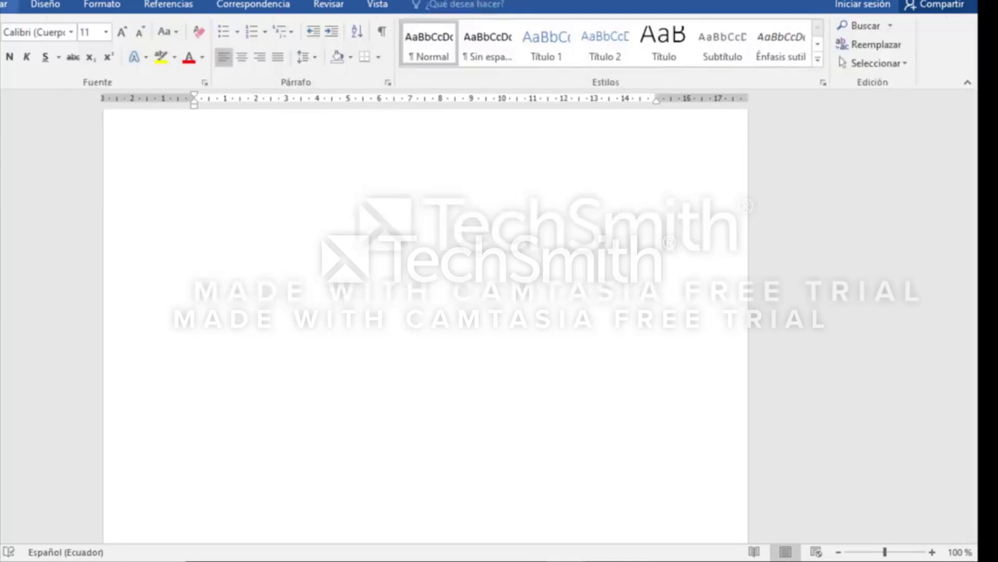
Insert a table with 6 columns and 4 rows on the blank page.
{"action": "left_click", "coordinate": [3, 4]}
{"action": "left_click", "coordinate": [2, 50]}
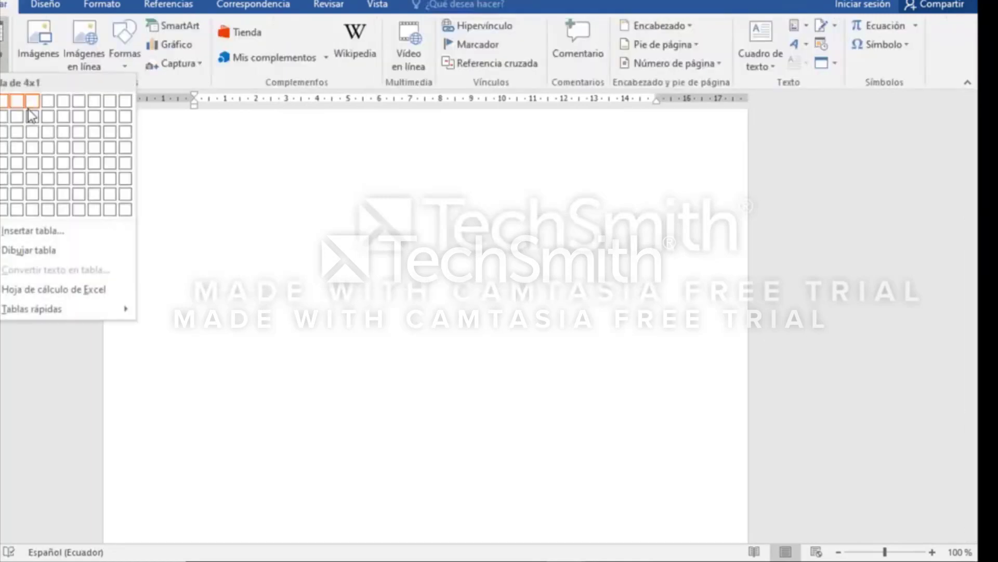
{"action": "left_click", "coordinate": [64, 141]}
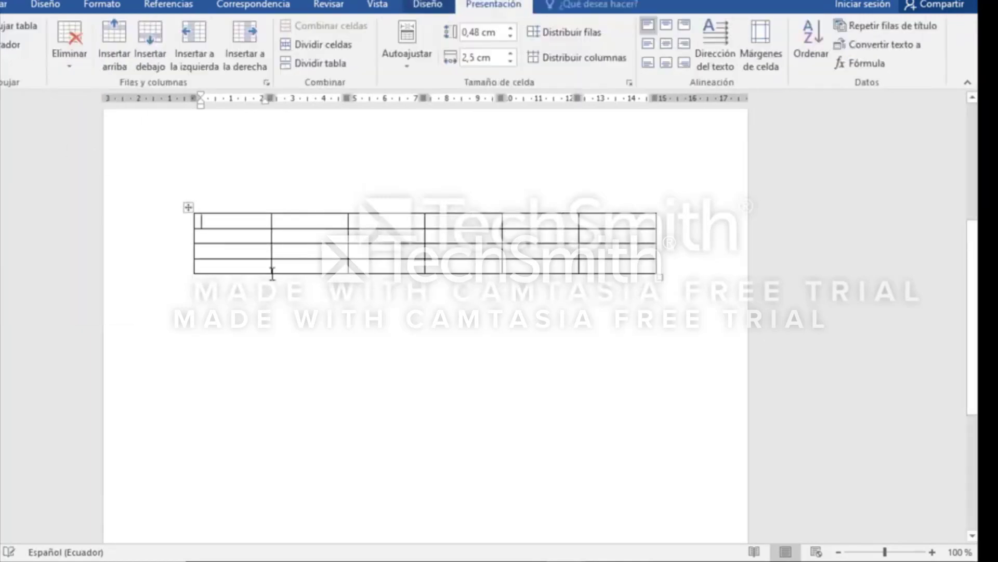
{"action": "left_click", "coordinate": [294, 295]}
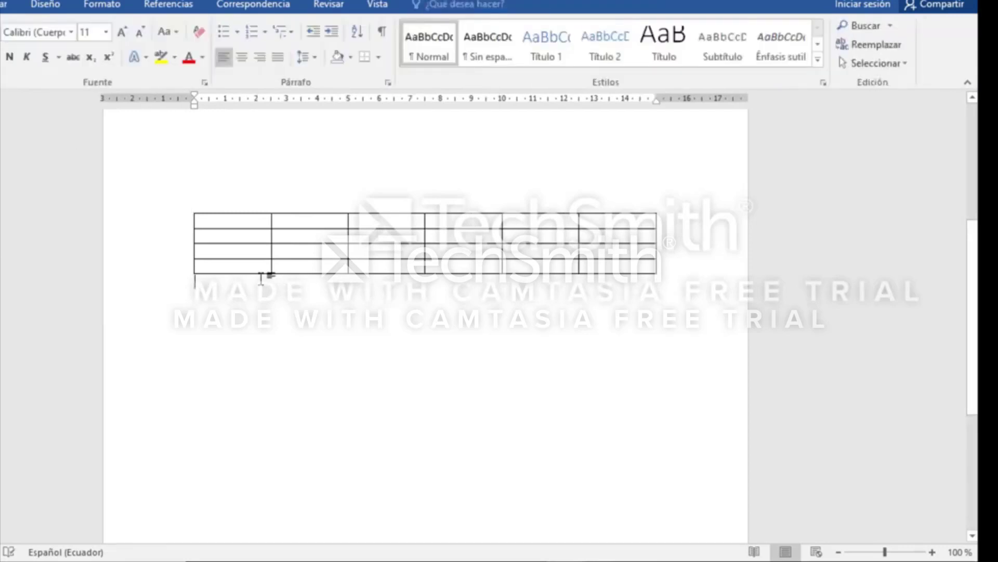
Set the height of the table's first row to 1,2 cm.
{"action": "left_click", "coordinate": [234, 226]}
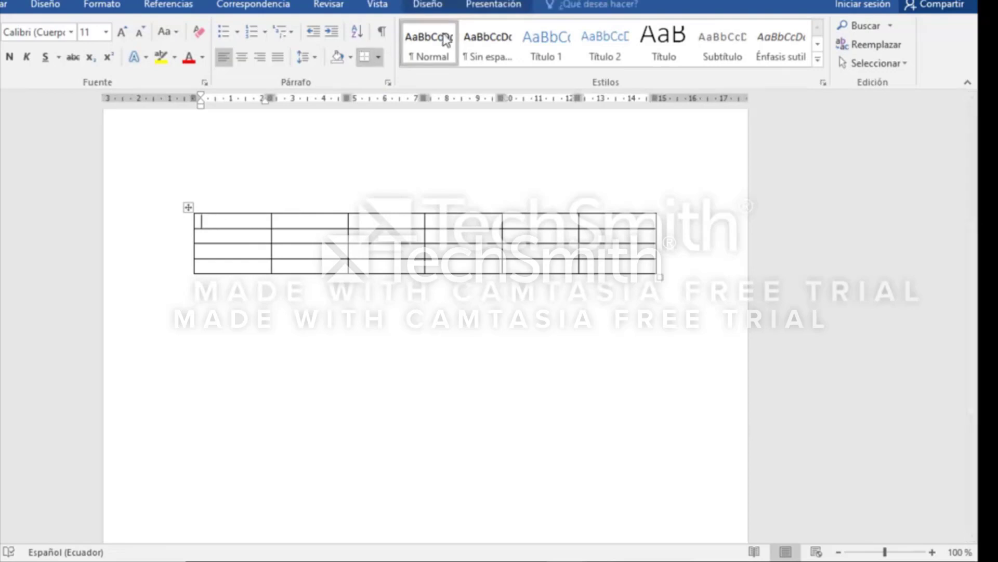
{"action": "left_click", "coordinate": [485, 9]}
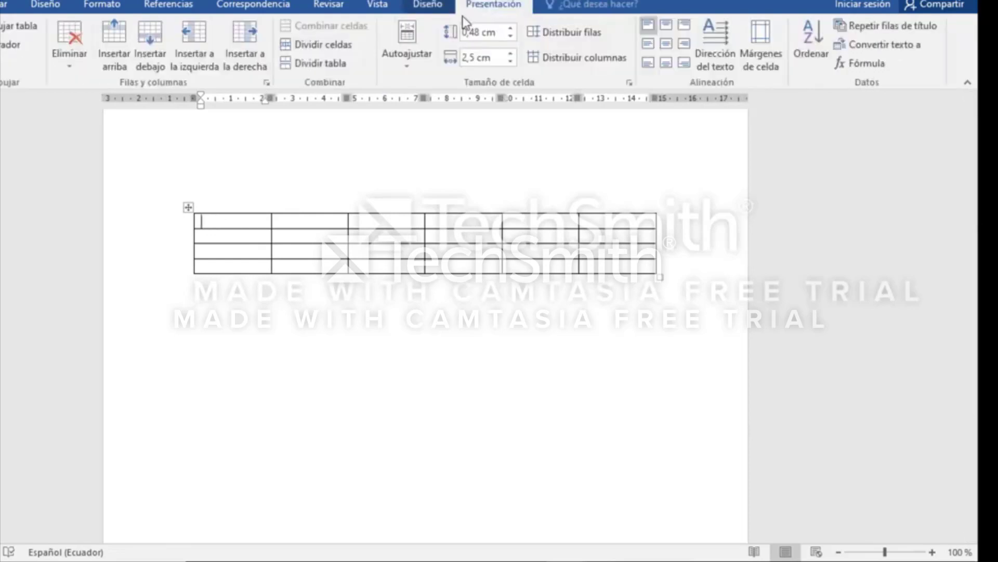
{"action": "left_click", "coordinate": [511, 30]}
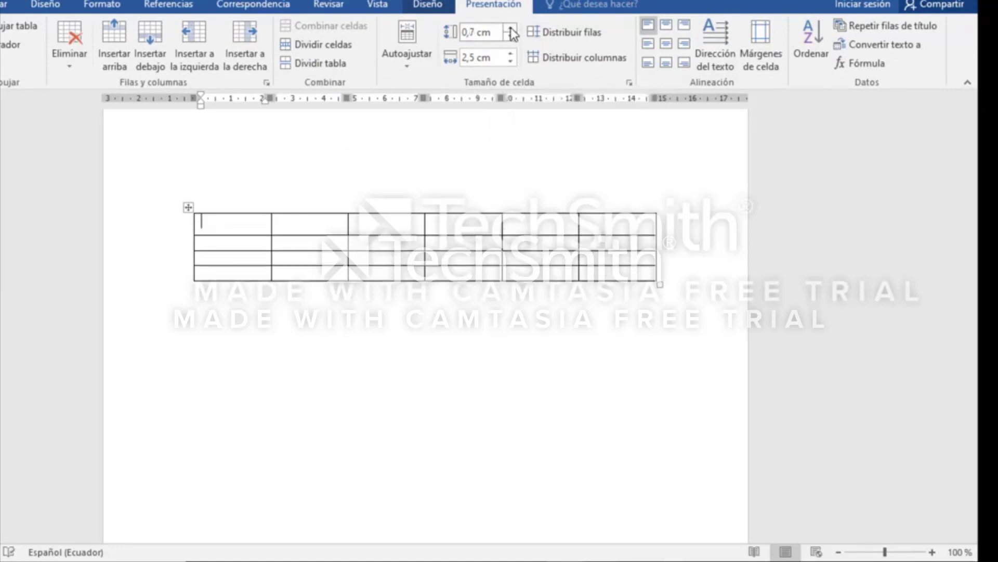
{"action": "left_click", "coordinate": [512, 30]}
{"action": "left_click", "coordinate": [512, 30]}
{"action": "left_click", "coordinate": [512, 30]}
{"action": "left_click", "coordinate": [512, 30]}
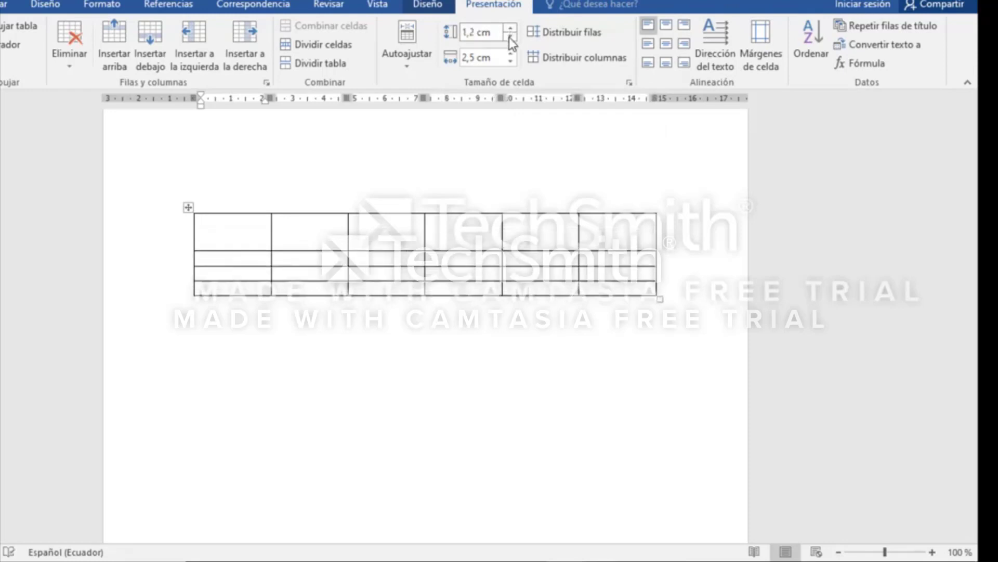
Reduce the first row's height to 0,7 cm and raise it back to 1,2 cm.
{"action": "left_click", "coordinate": [511, 37]}
{"action": "left_click", "coordinate": [511, 36]}
{"action": "left_click", "coordinate": [511, 37]}
{"action": "left_click", "coordinate": [510, 37]}
{"action": "left_click", "coordinate": [511, 36]}
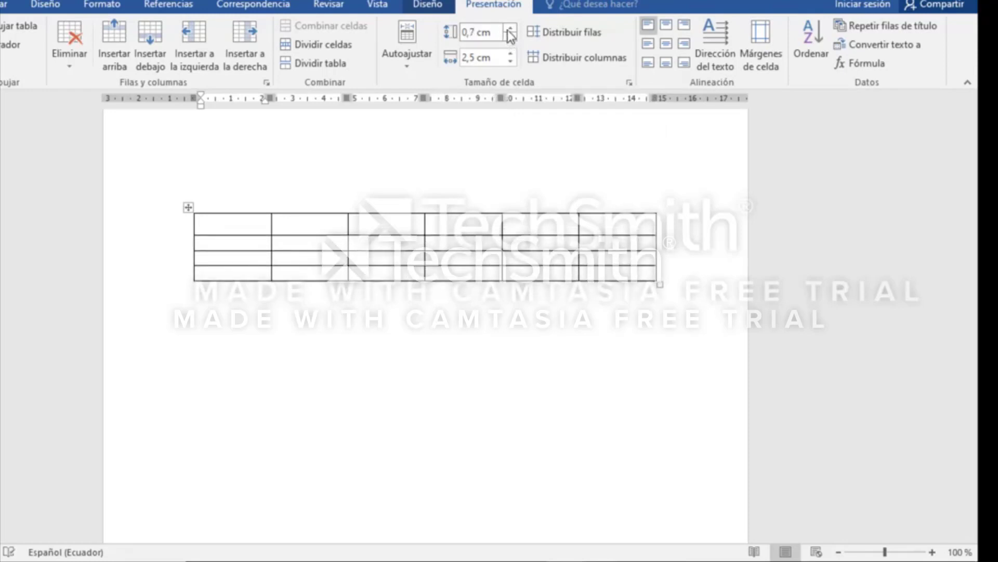
{"action": "left_click", "coordinate": [511, 30]}
{"action": "left_click", "coordinate": [512, 30]}
{"action": "left_click", "coordinate": [512, 31]}
{"action": "left_click", "coordinate": [512, 30]}
{"action": "left_click", "coordinate": [512, 30]}
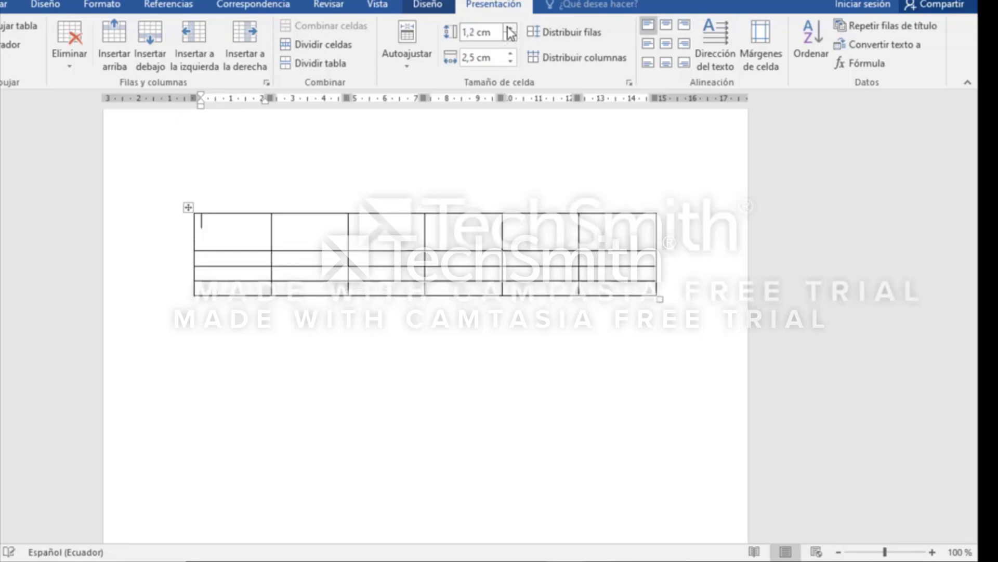
Distribute the heights of the table's first three rows evenly.
{"action": "left_click", "coordinate": [333, 145]}
{"action": "left_click_drag", "start_coordinate": [205, 232], "coordinate": [603, 273]}
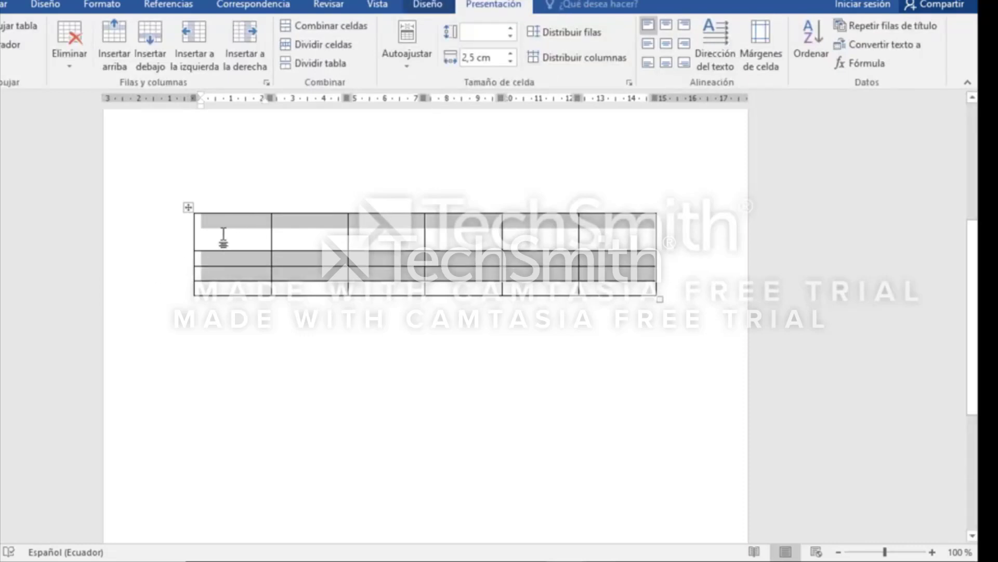
{"action": "left_click", "coordinate": [562, 271]}
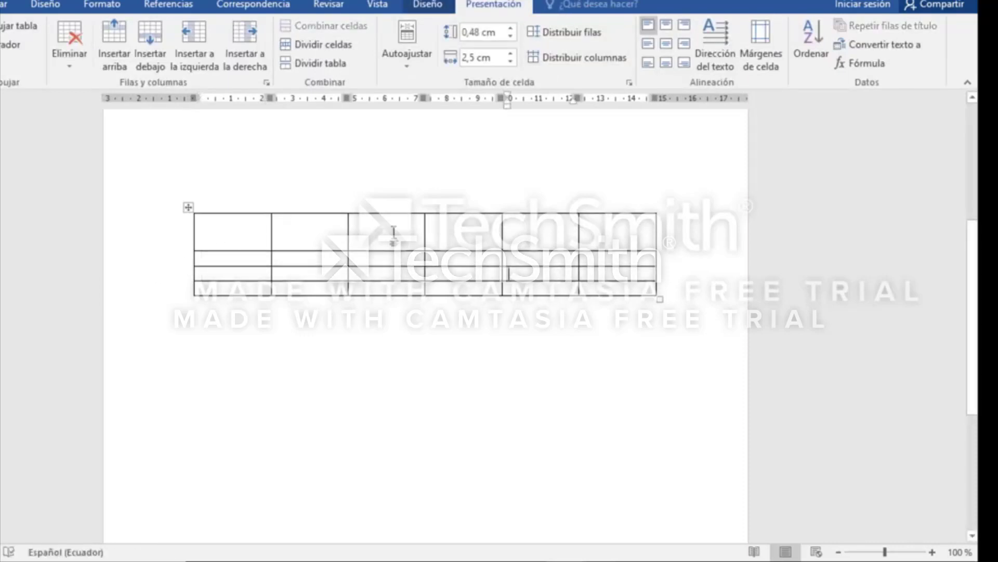
{"action": "left_click_drag", "start_coordinate": [270, 238], "coordinate": [618, 273]}
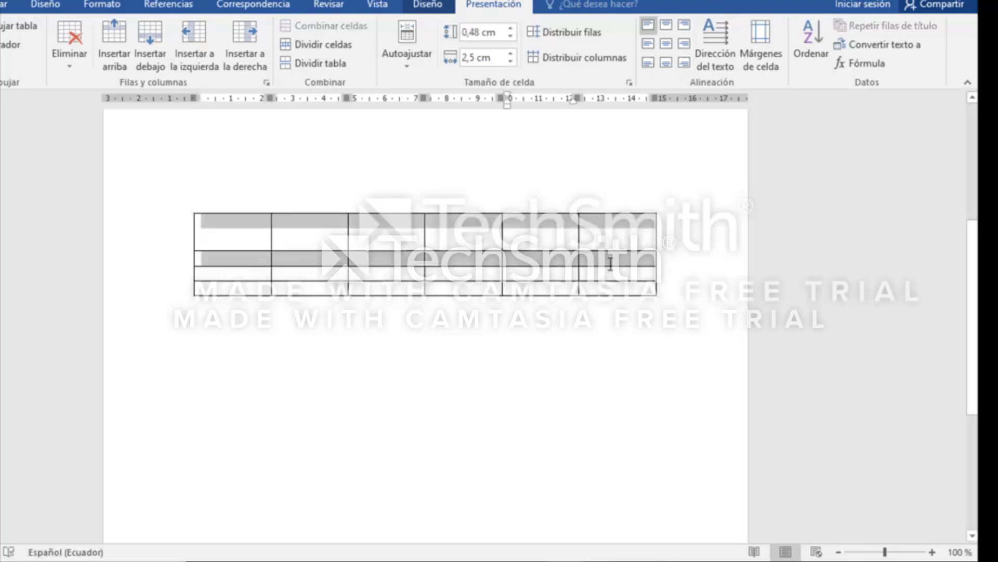
{"action": "left_click", "coordinate": [570, 36]}
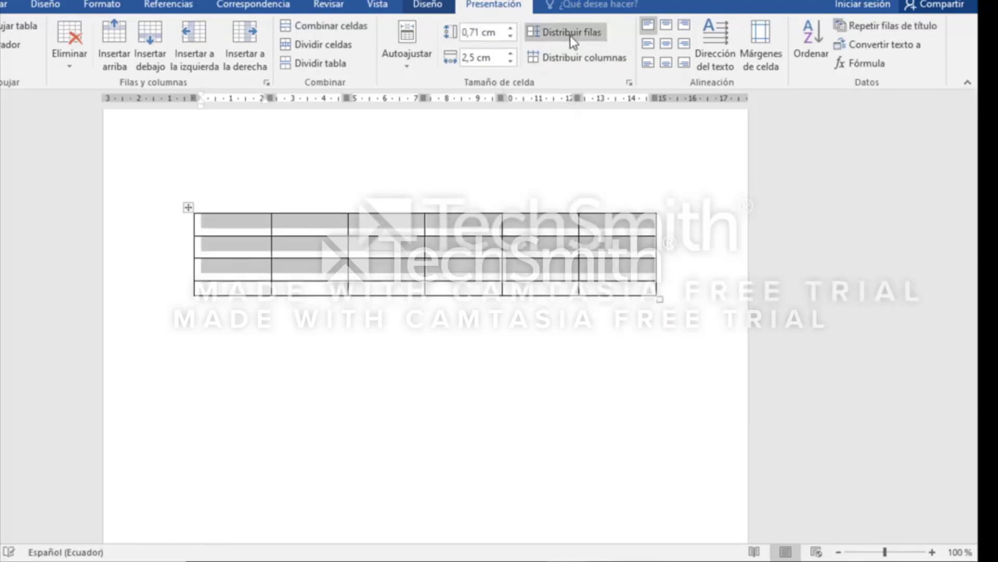
{"action": "left_click", "coordinate": [373, 229]}
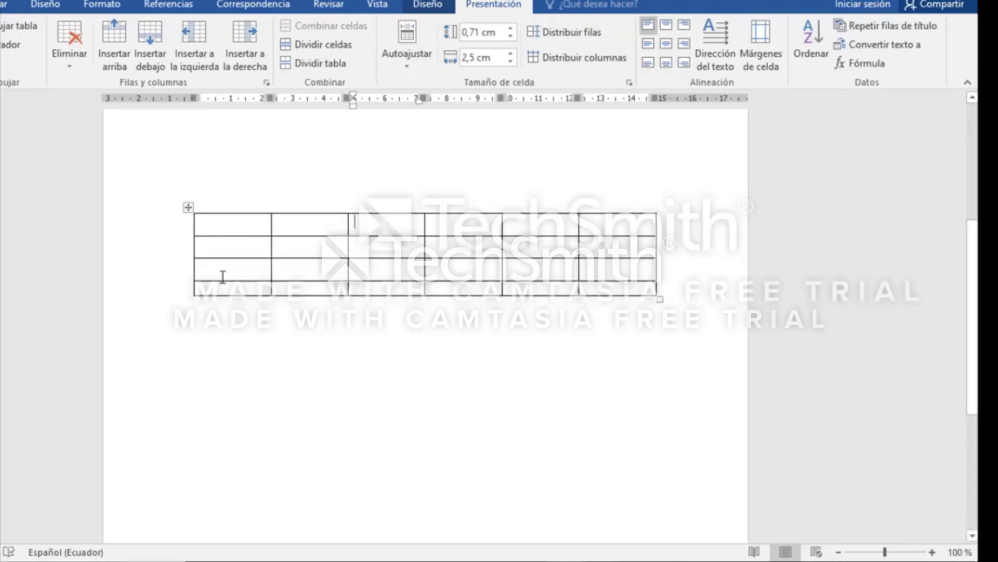
{"action": "left_click", "coordinate": [229, 326]}
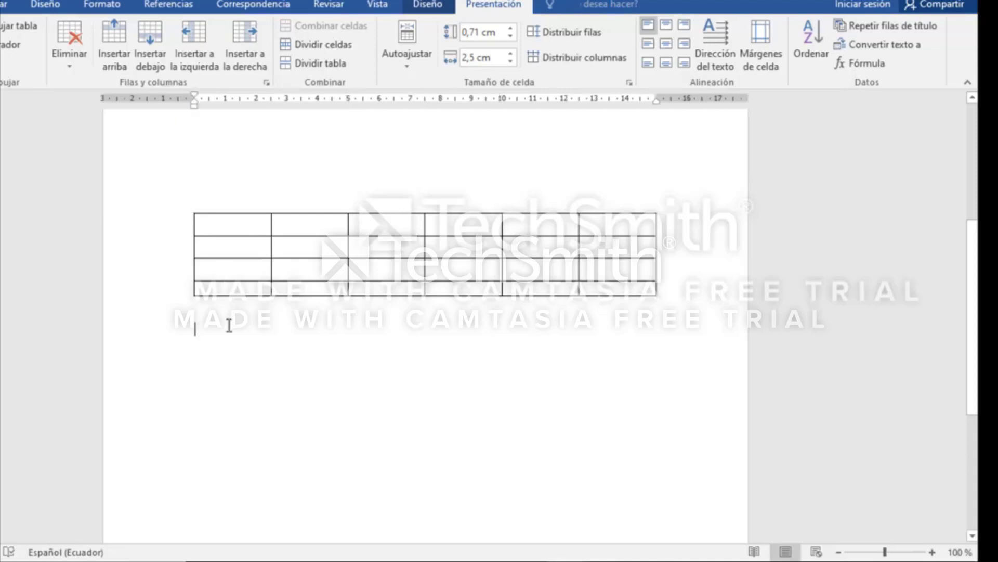
Enter "Texto" in the second column of the table's second row.
{"action": "left_click", "coordinate": [297, 251]}
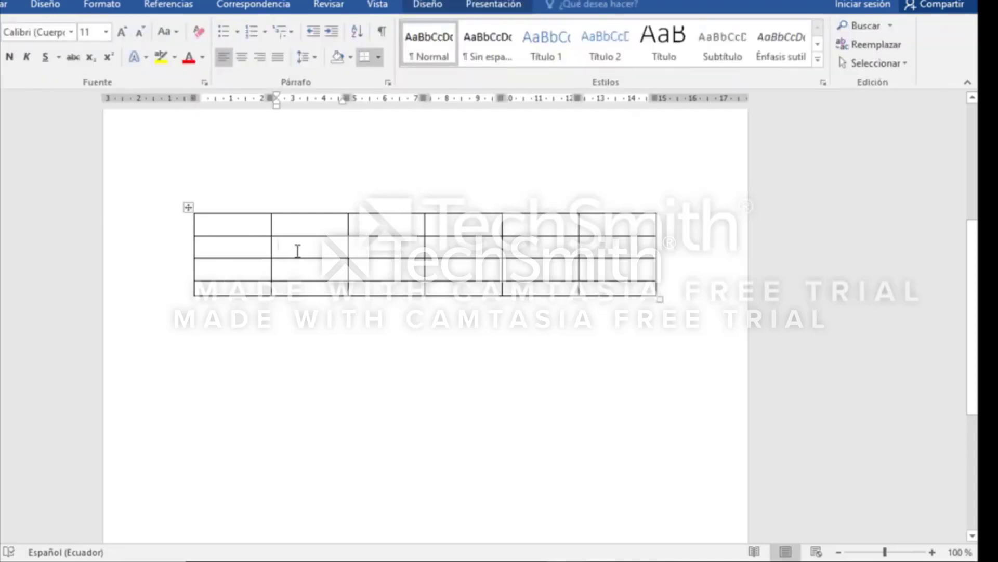
{"action": "type", "text": "Tex"}
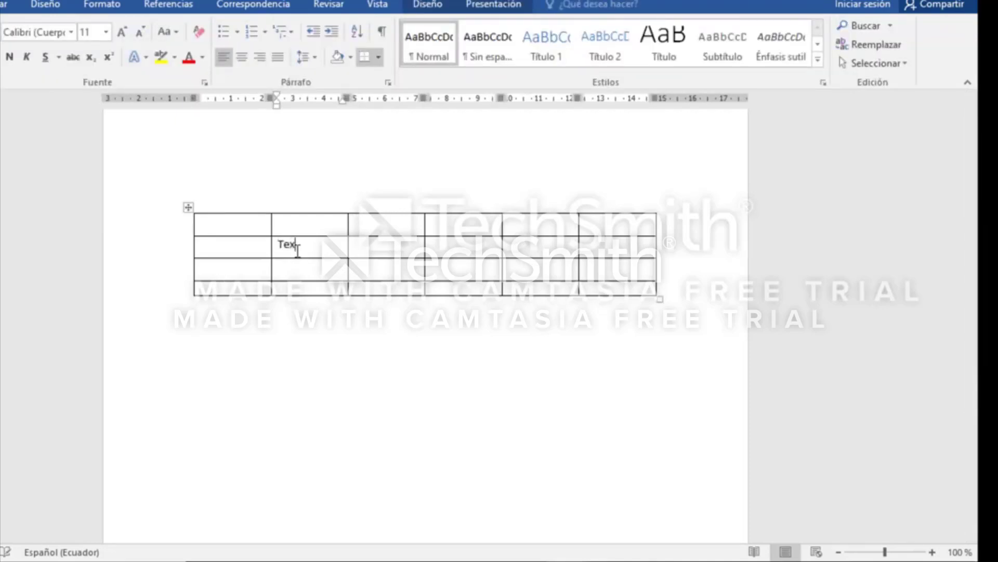
{"action": "type", "text": "to"}
Try centre, centre-left, centre-right and top-centre alignment on the "Texto" cell, finishing with bottom-centre alignment.
{"action": "left_click", "coordinate": [351, 250]}
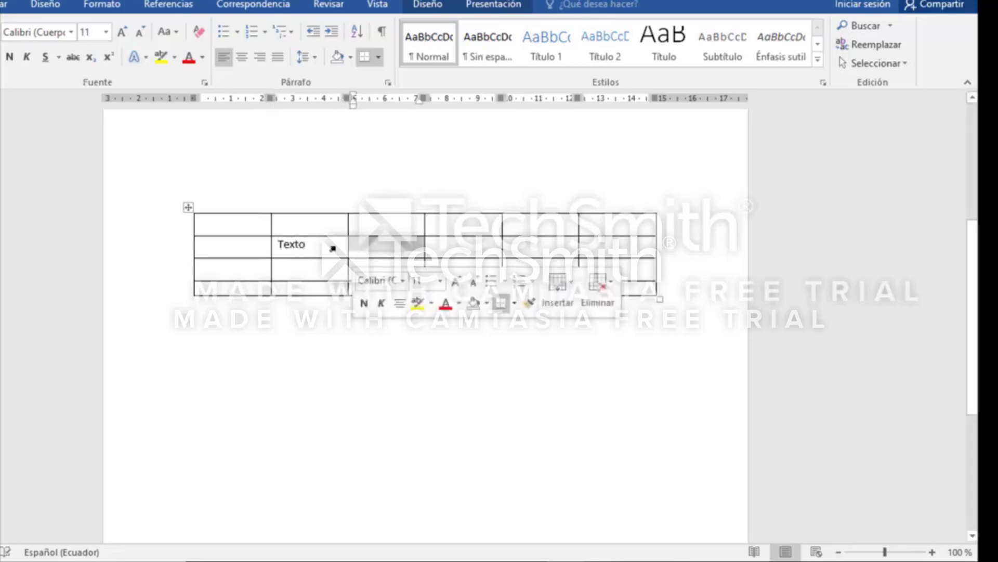
{"action": "left_click", "coordinate": [333, 249]}
{"action": "left_click", "coordinate": [504, 7]}
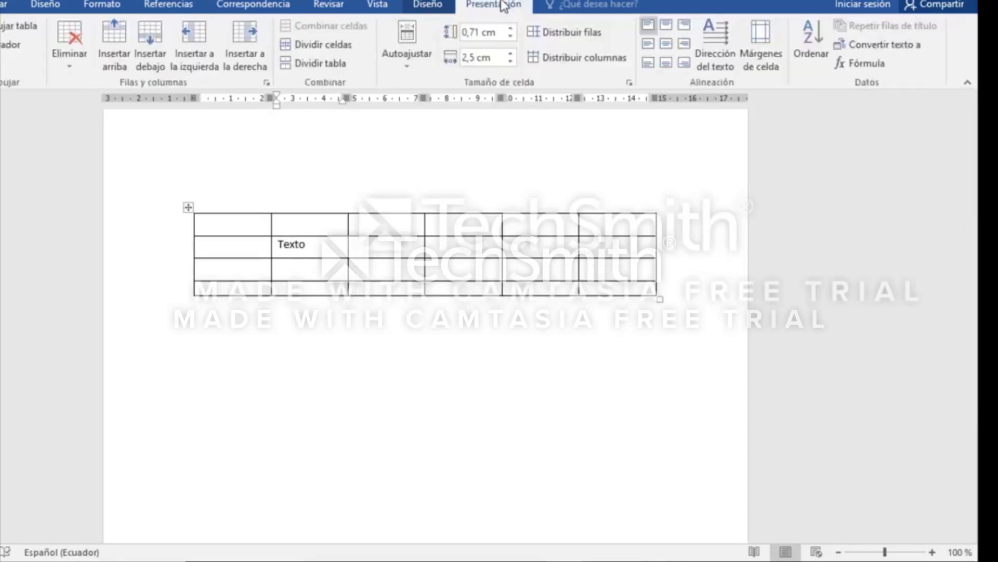
{"action": "left_click", "coordinate": [667, 46]}
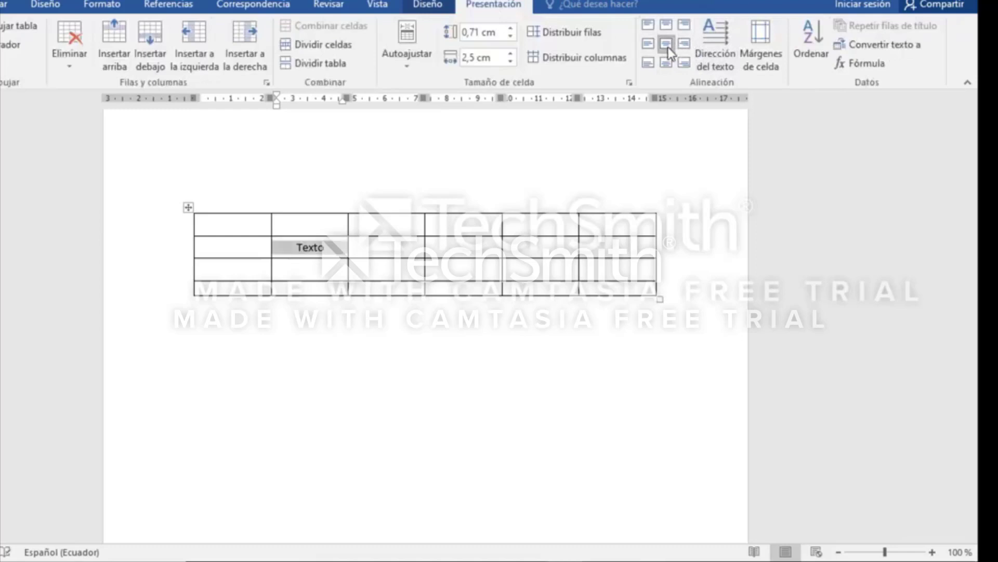
{"action": "left_click", "coordinate": [647, 44]}
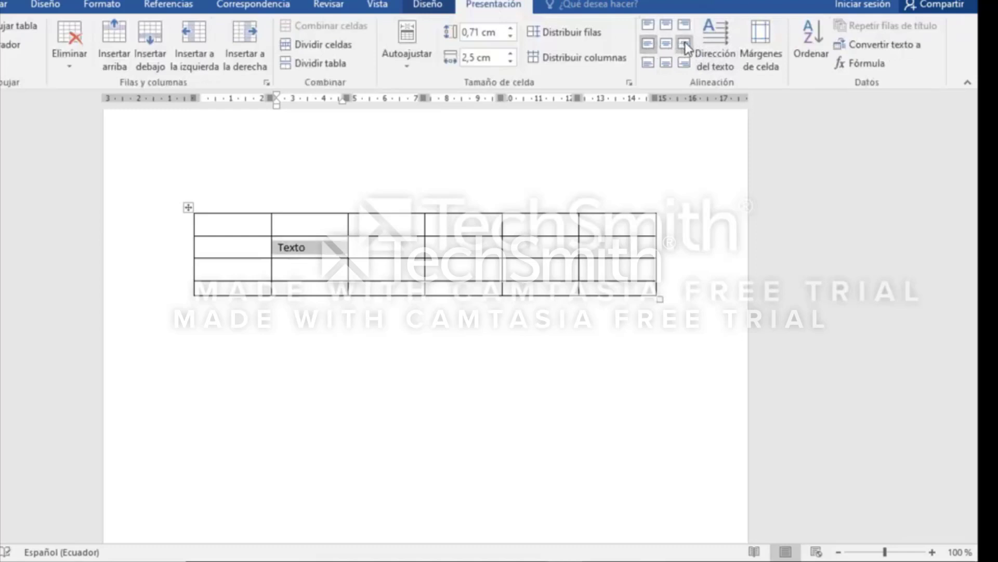
{"action": "left_click", "coordinate": [684, 44]}
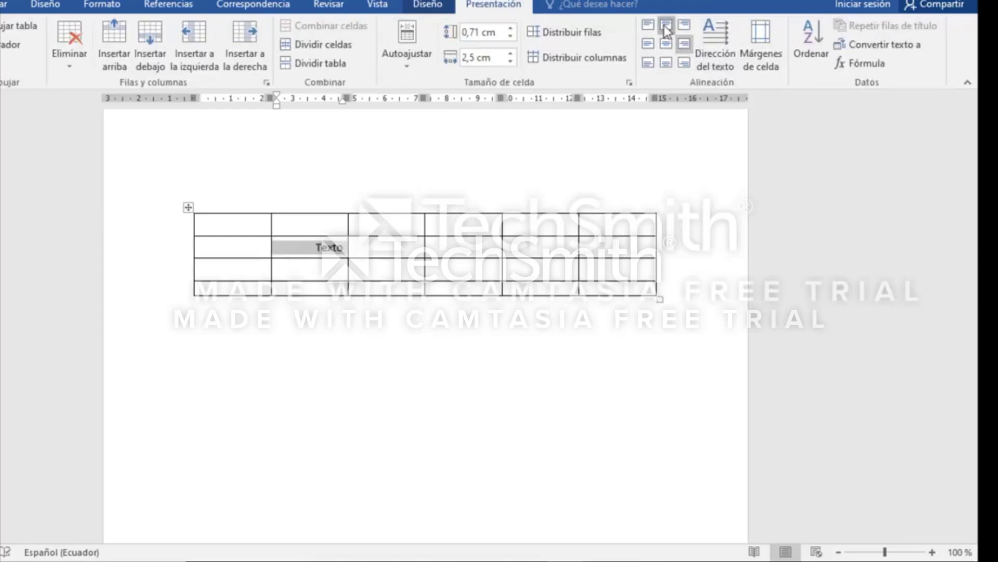
{"action": "left_click", "coordinate": [665, 26]}
{"action": "left_click", "coordinate": [666, 63]}
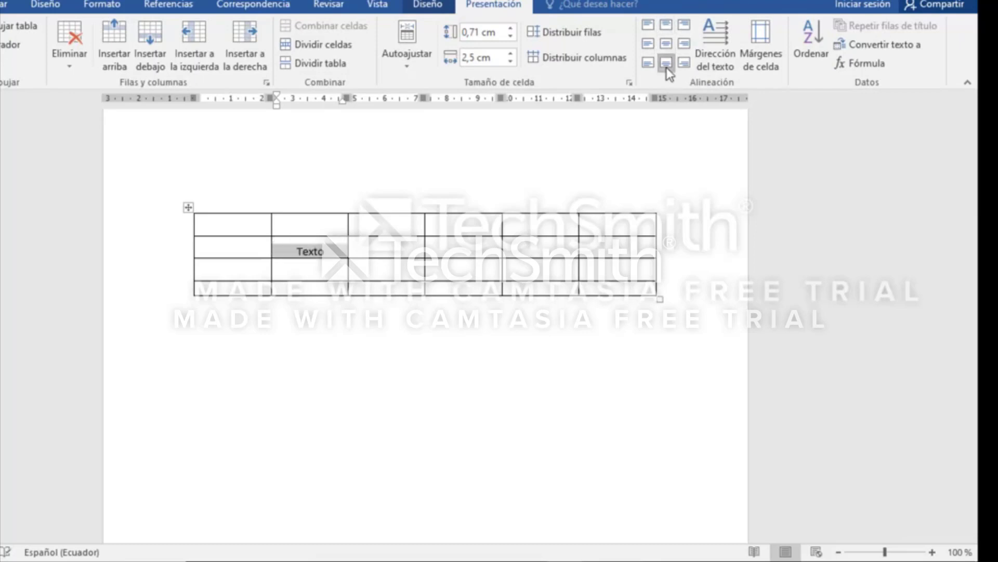
{"action": "left_click", "coordinate": [454, 206]}
Apply the blue grid table style with a solid header row and banded rows to the whole table.
{"action": "left_click", "coordinate": [219, 220]}
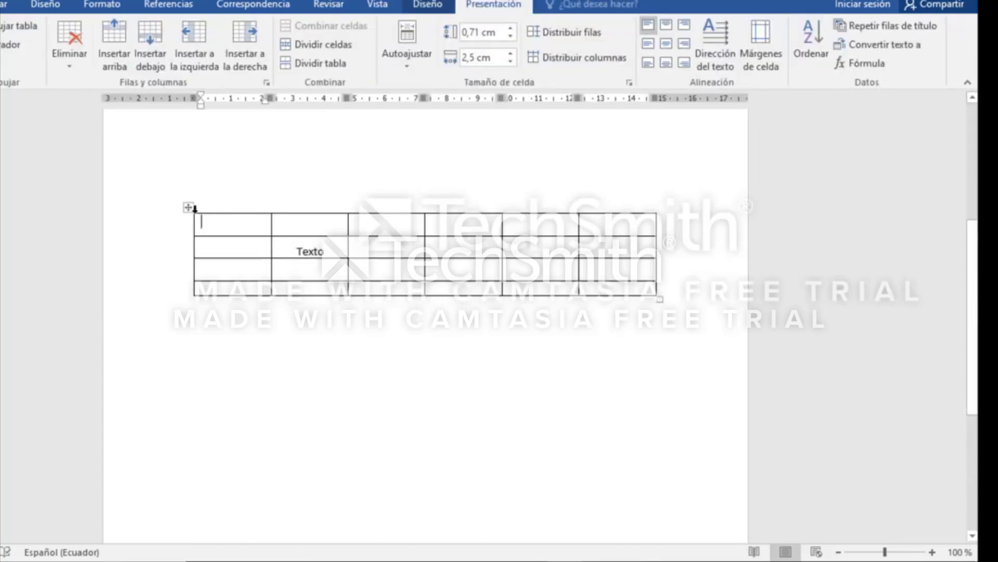
{"action": "left_click", "coordinate": [193, 208]}
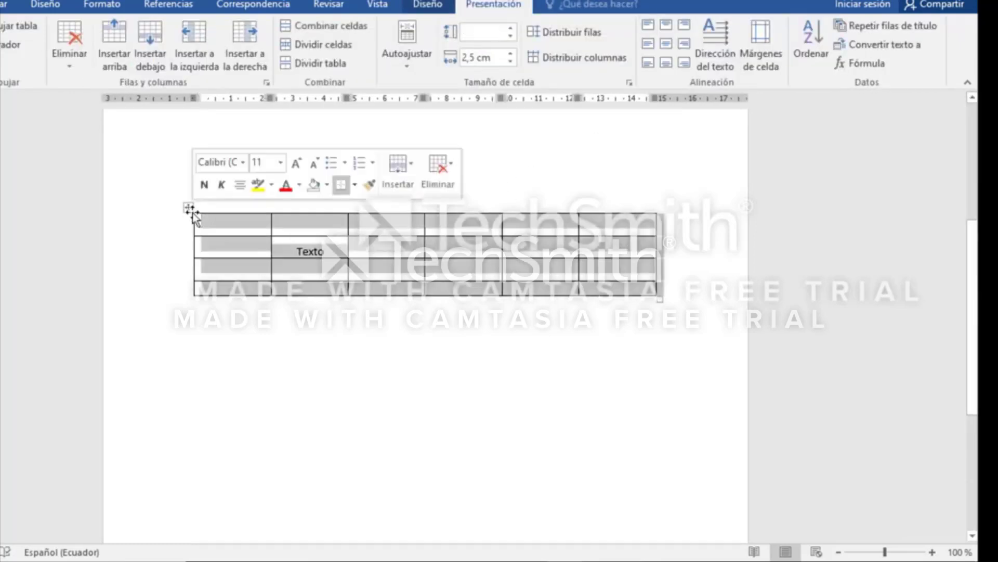
{"action": "left_click", "coordinate": [426, 8]}
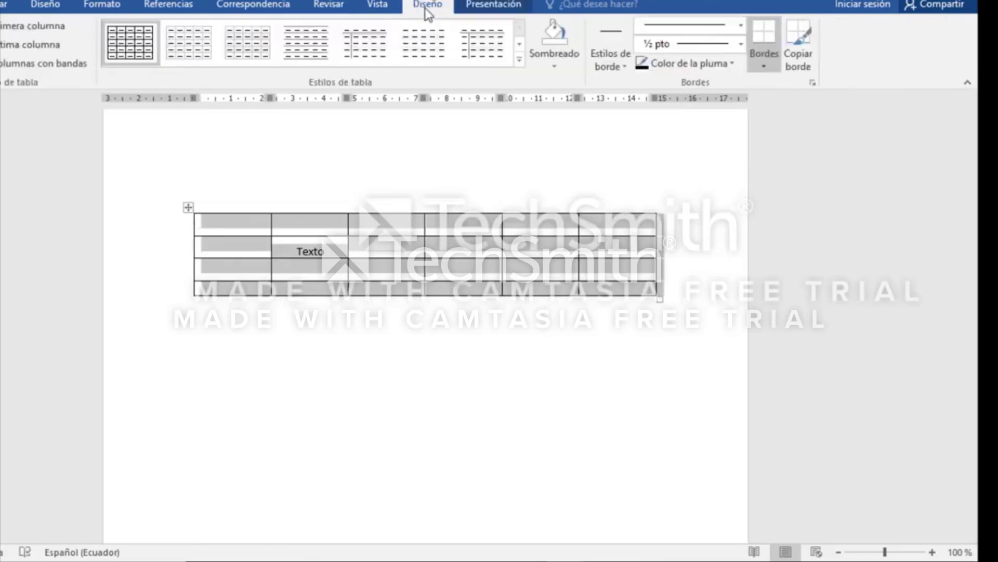
{"action": "left_click", "coordinate": [519, 62]}
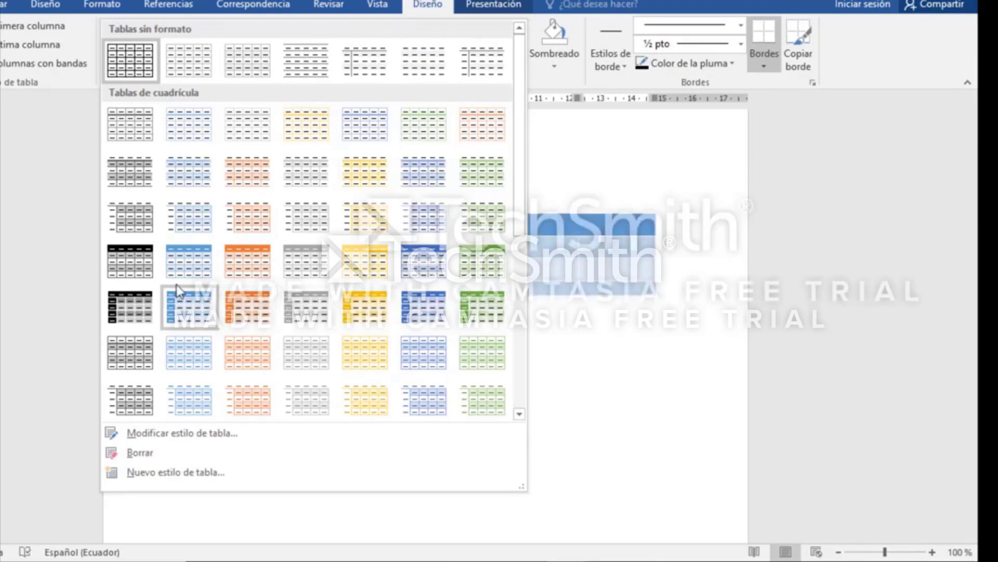
{"action": "left_click", "coordinate": [191, 265]}
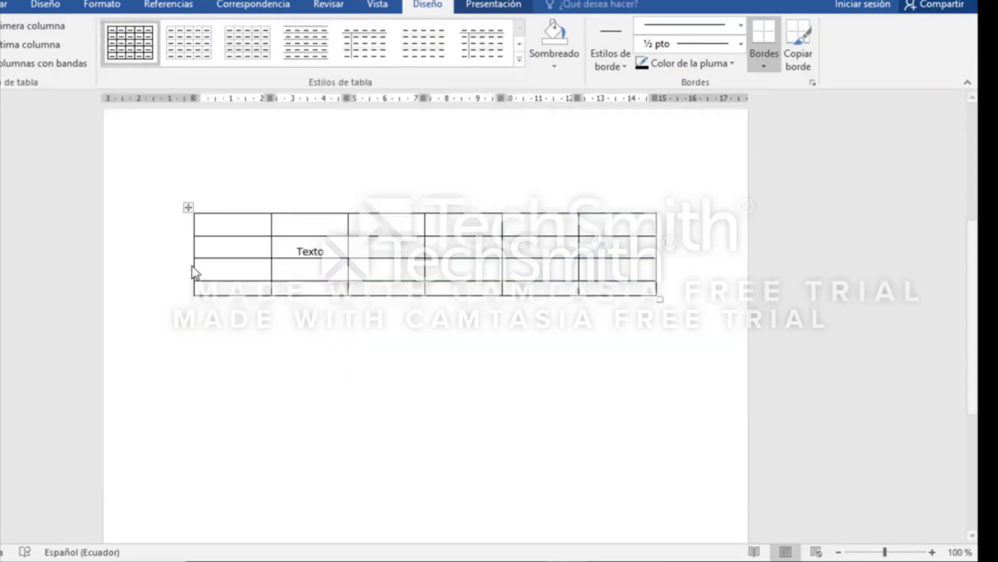
{"action": "left_click", "coordinate": [345, 312]}
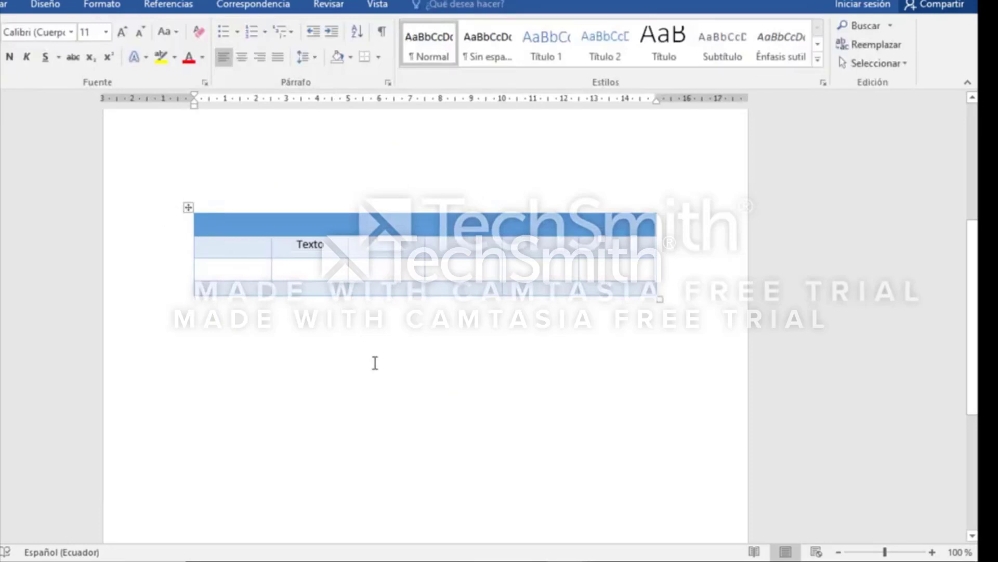
Switch to Documento2 and autofit its product price table to the window width.
{"action": "mouse_move", "coordinate": [519, 559]}
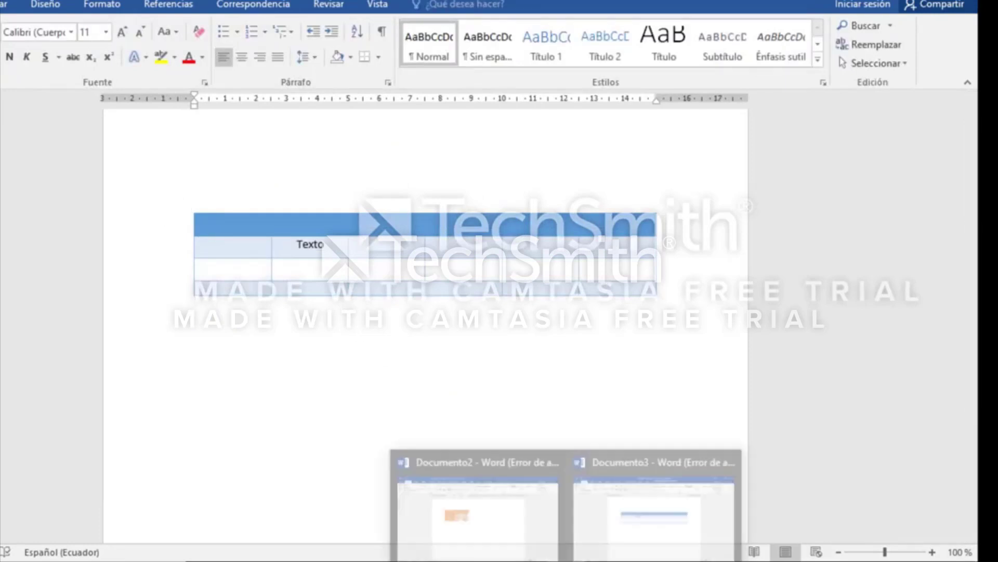
{"action": "left_click", "coordinate": [487, 520]}
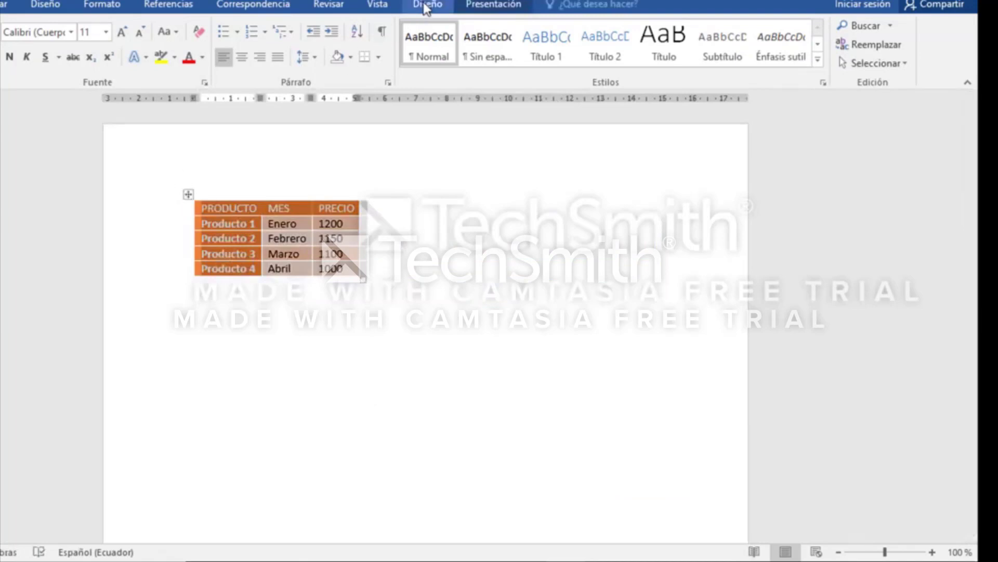
{"action": "left_click", "coordinate": [479, 4]}
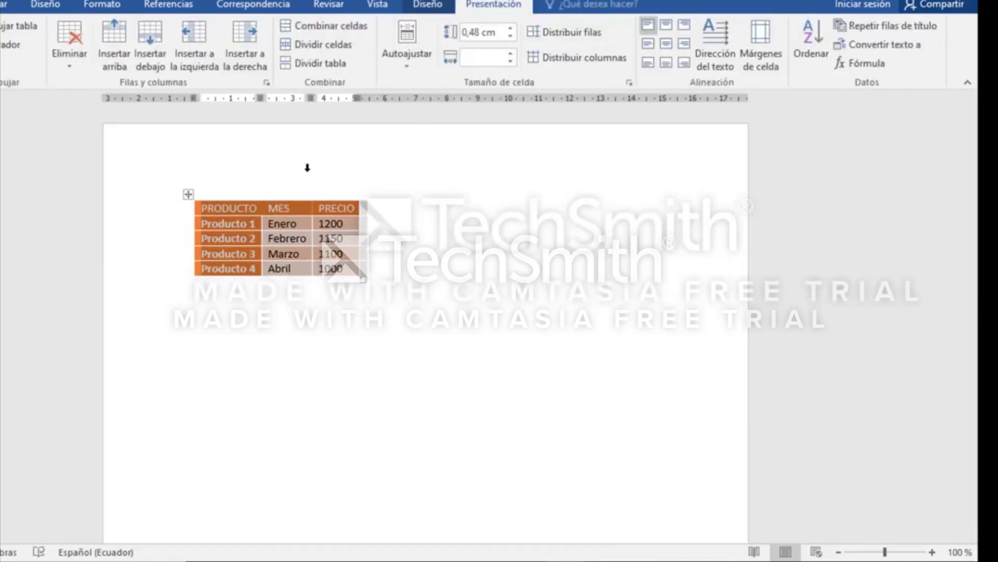
{"action": "left_click", "coordinate": [409, 62]}
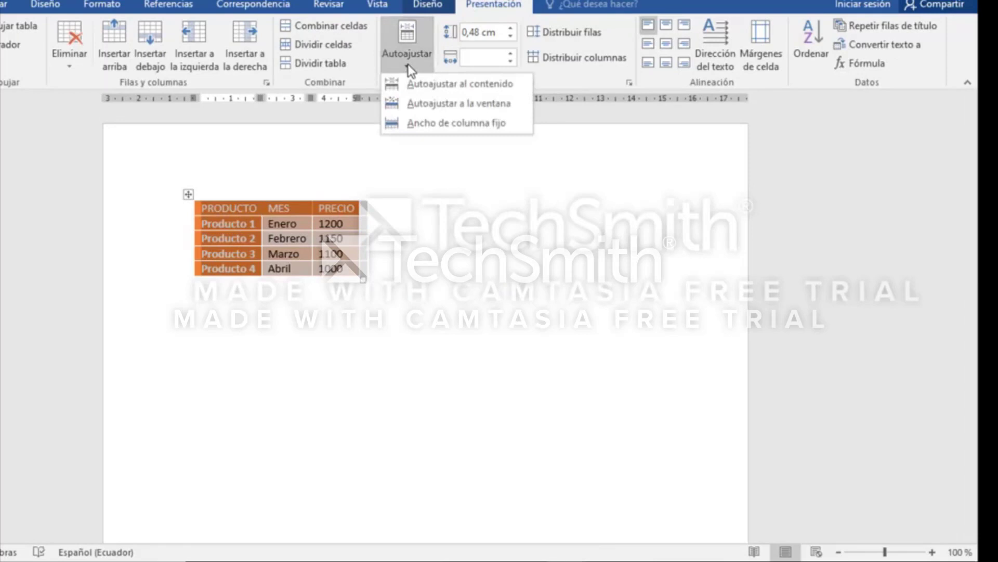
{"action": "left_click", "coordinate": [425, 103]}
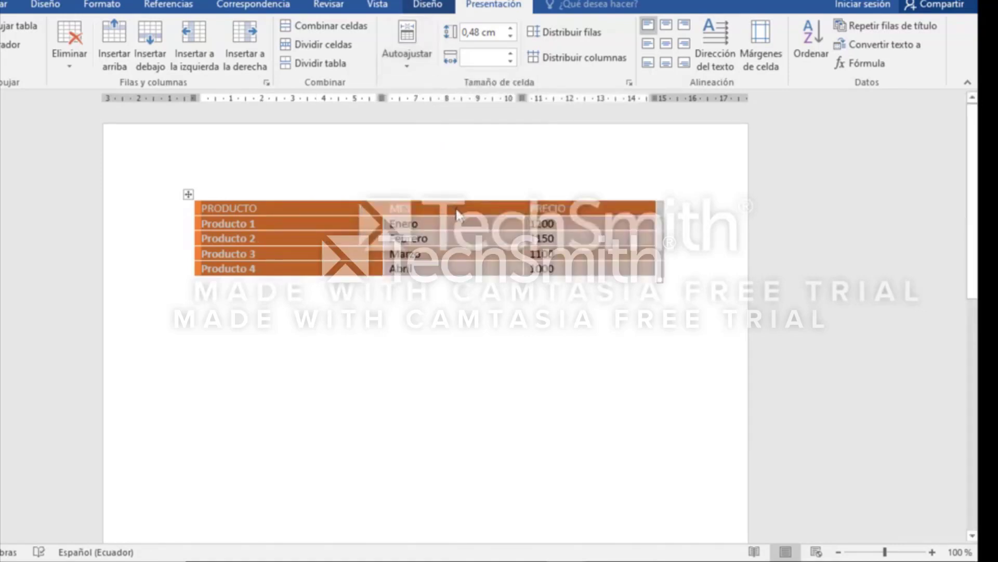
Autofit the whole product price table to its contents.
{"action": "left_click", "coordinate": [437, 195]}
{"action": "left_click", "coordinate": [187, 196]}
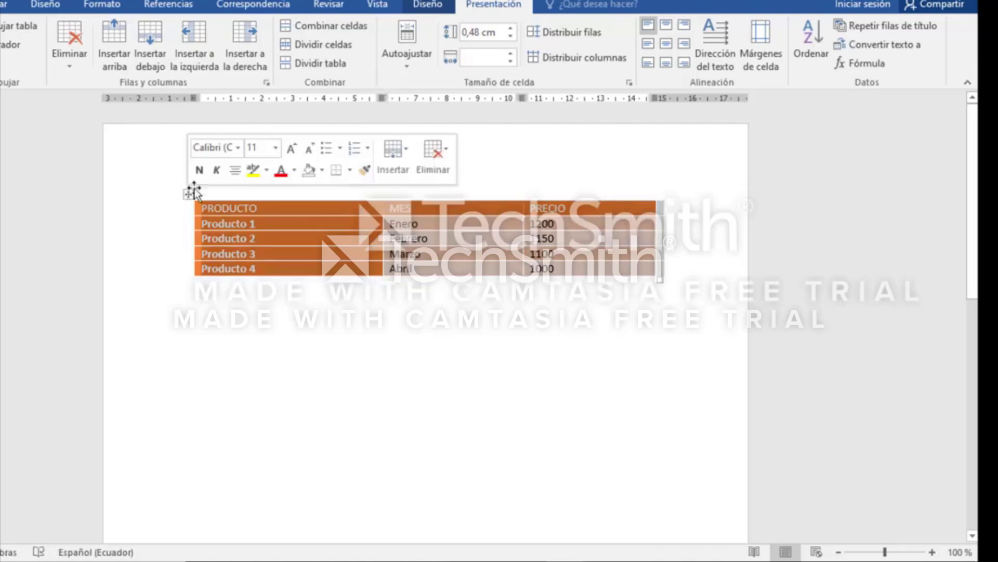
{"action": "left_click", "coordinate": [409, 61]}
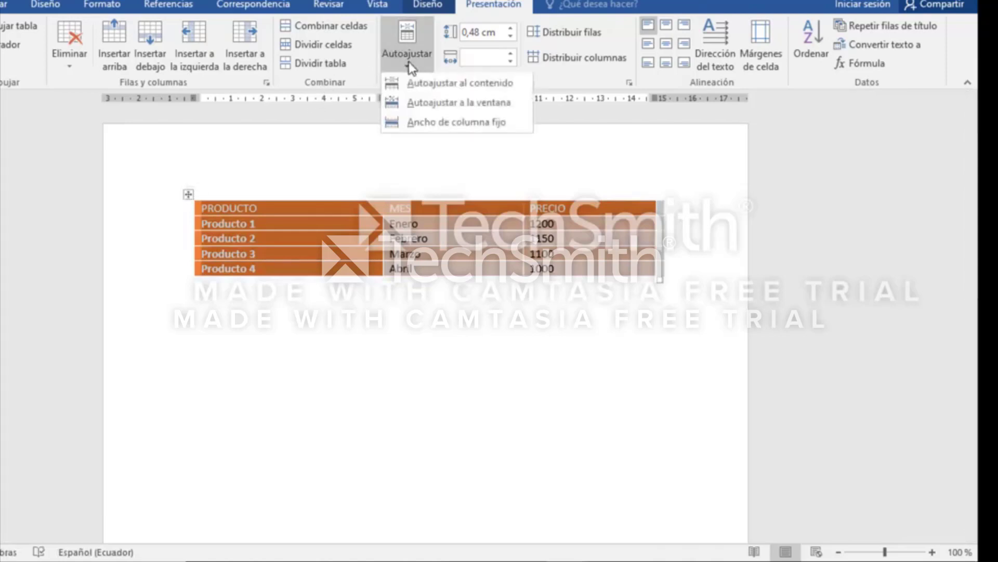
{"action": "left_click", "coordinate": [426, 89]}
{"action": "left_click", "coordinate": [426, 260]}
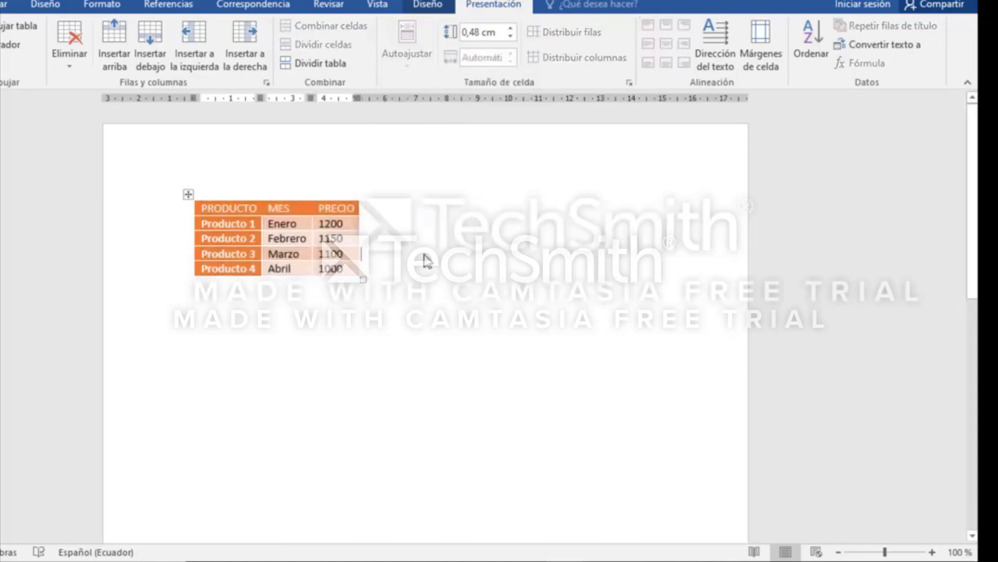
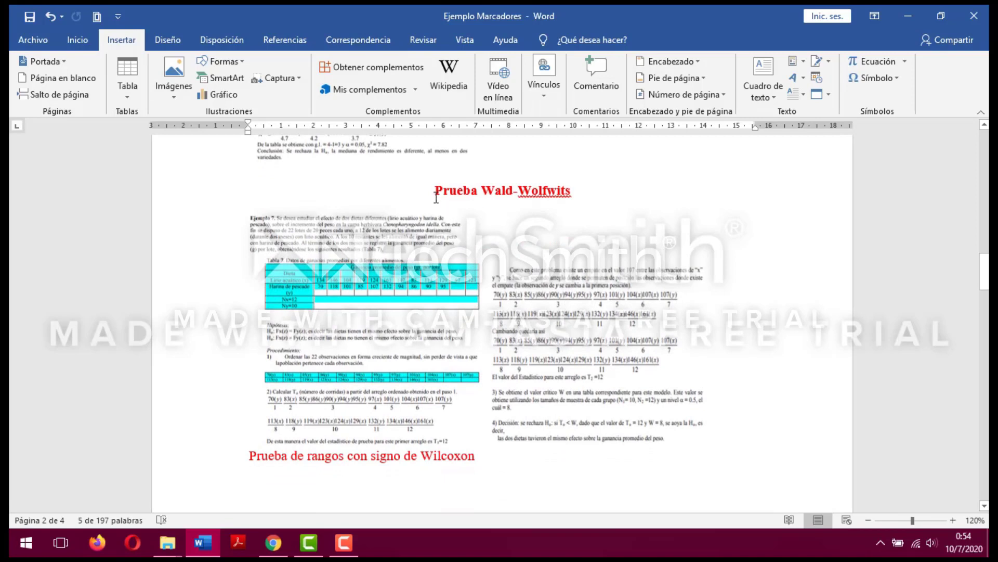
Add a bookmark named "Prueba" to the "Prueba Wald-Wolfwits" heading.
{"action": "left_click_drag", "start_coordinate": [436, 191], "coordinate": [585, 191]}
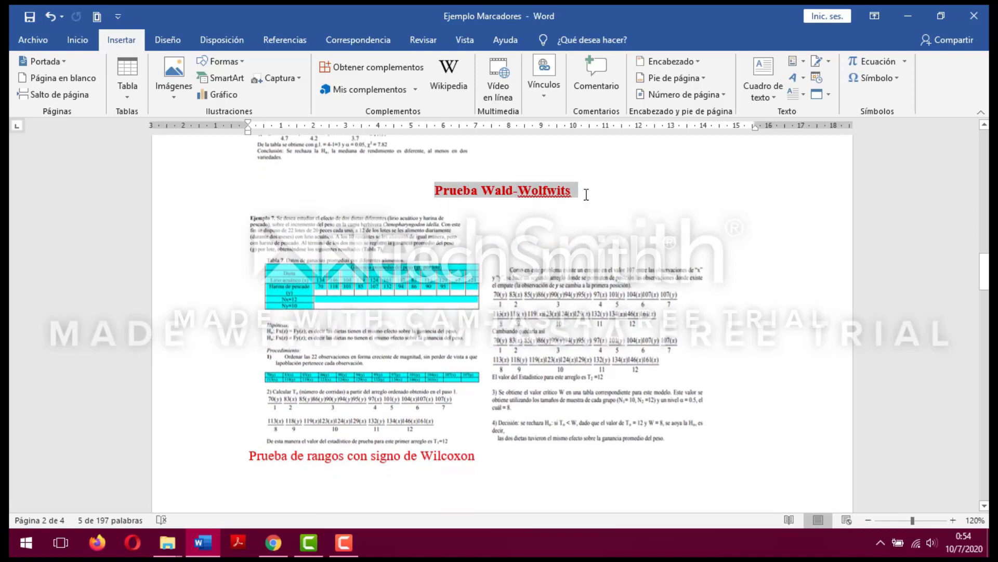
{"action": "left_click", "coordinate": [545, 102]}
{"action": "left_click", "coordinate": [576, 145]}
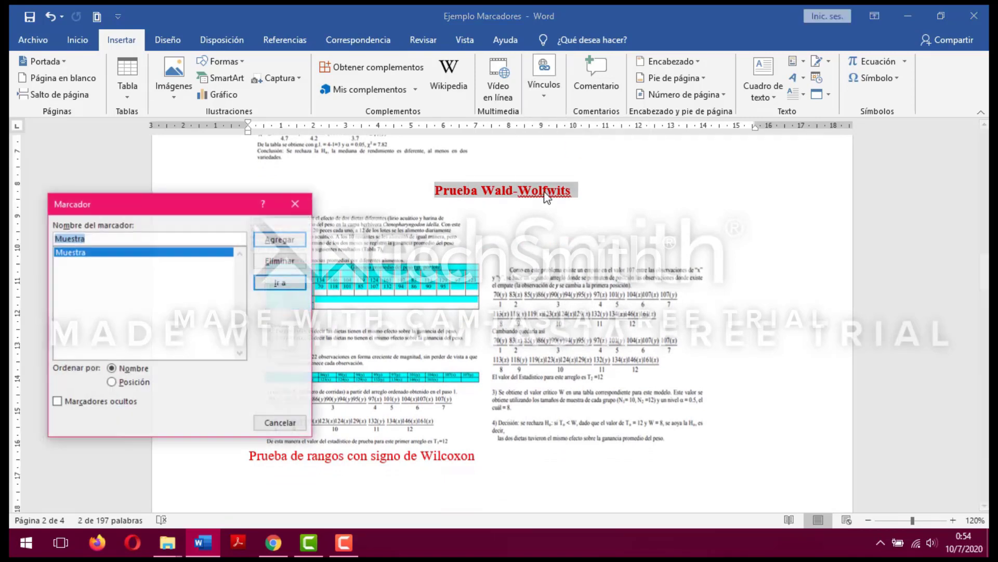
{"action": "left_click", "coordinate": [195, 240]}
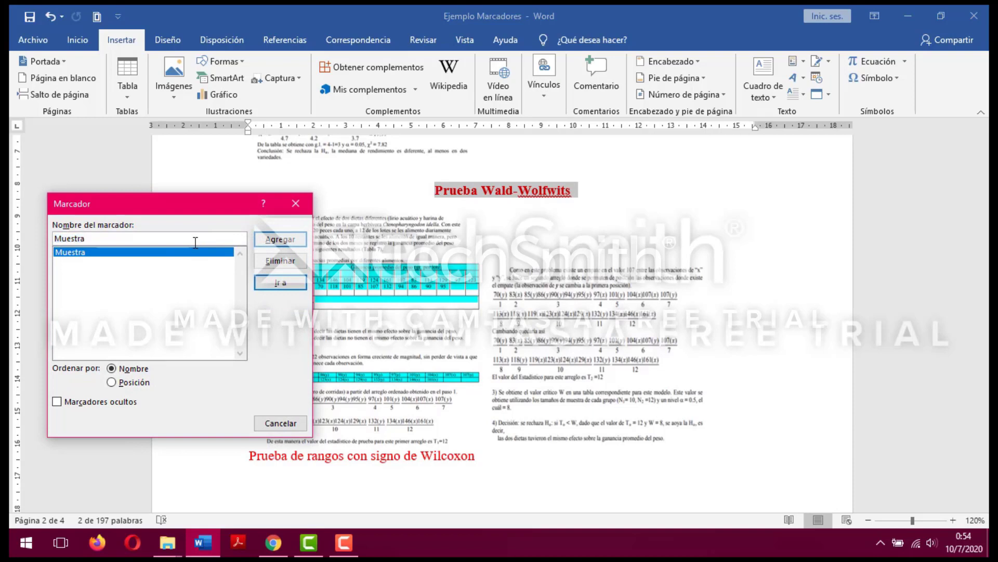
{"action": "key", "text": "BackSpace"}
{"action": "key", "text": "BackSpace"}
{"action": "key", "text": "BackSpace"}
{"action": "key", "text": "BackSpace"}
{"action": "key", "text": "BackSpace"}
{"action": "key", "text": "BackSpace"}
{"action": "key", "text": "BackSpace"}
{"action": "type", "text": "PR"}
{"action": "key", "text": "BackSpace"}
{"action": "type", "text": "rueba"}
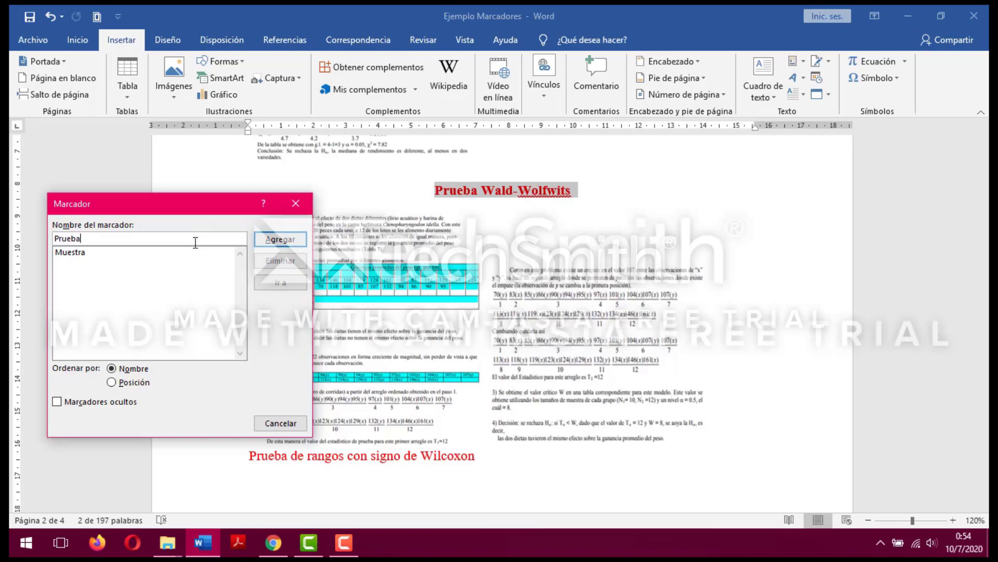
{"action": "left_click", "coordinate": [281, 241]}
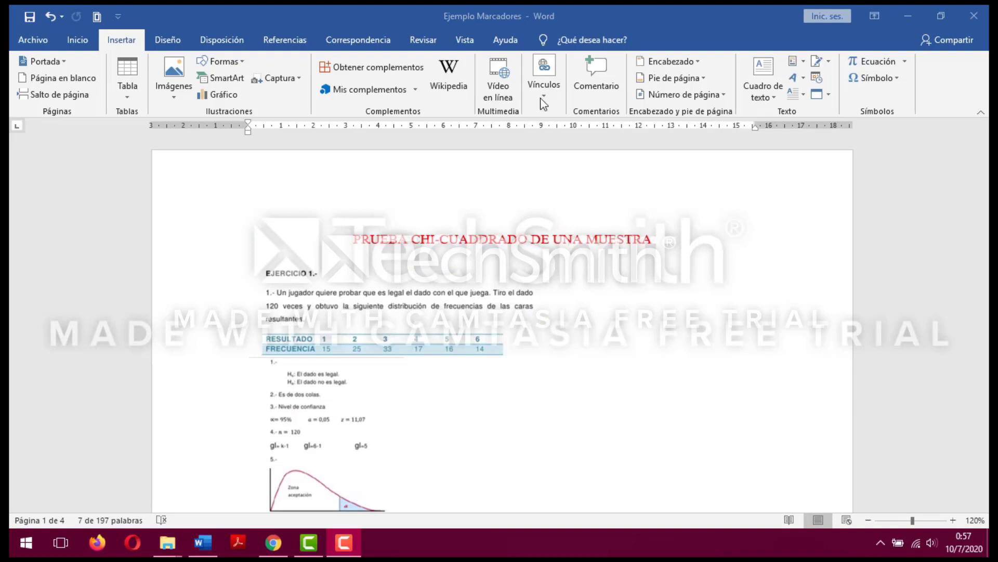
Go to the "Muestra" bookmark and then the "Prueba" bookmark using the document's bookmark list.
{"action": "scroll", "coordinate": [508, 189], "scroll_direction": "down", "scroll_amount": 1}
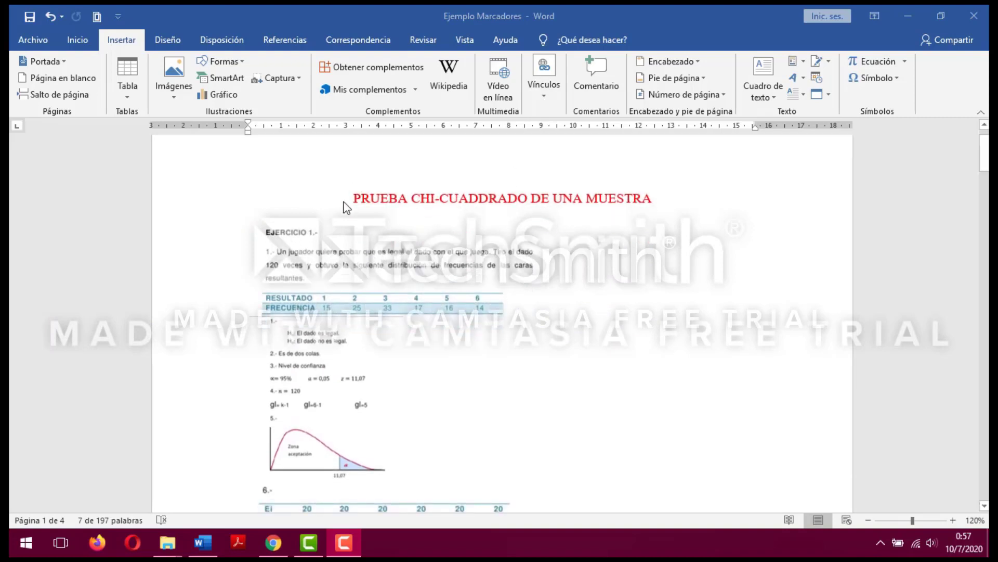
{"action": "left_click", "coordinate": [544, 97]}
{"action": "left_click", "coordinate": [579, 136]}
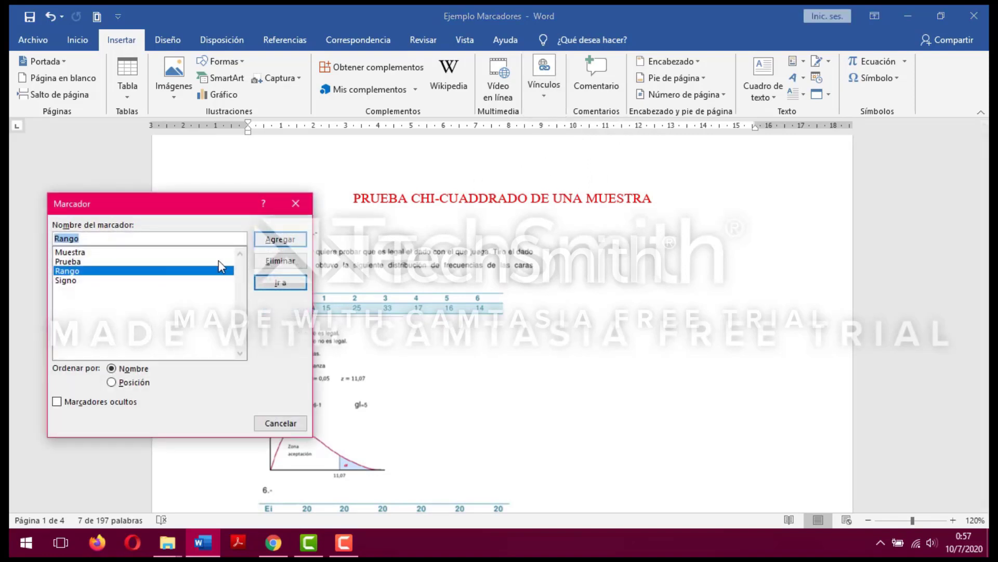
{"action": "left_click", "coordinate": [135, 253]}
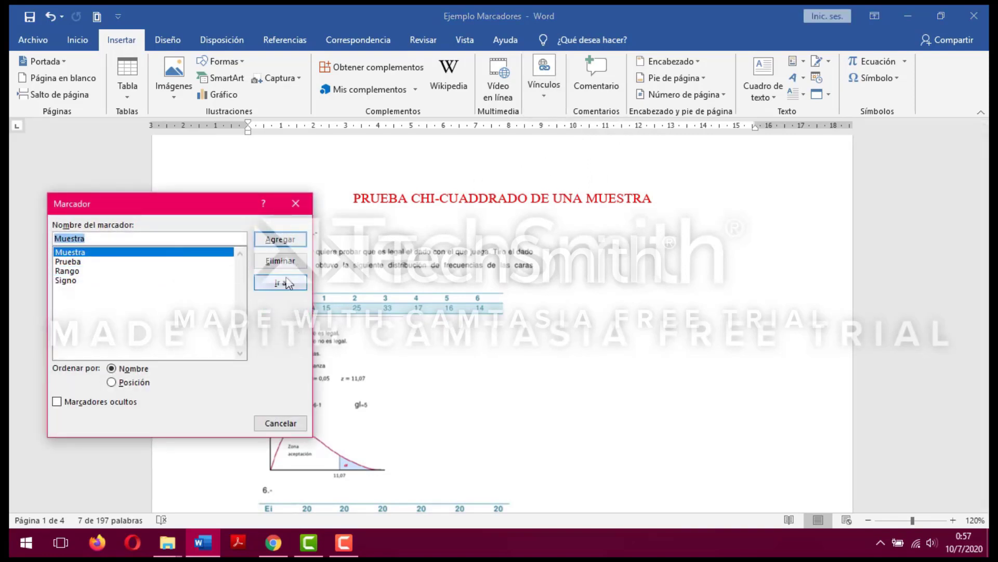
{"action": "left_click", "coordinate": [281, 283]}
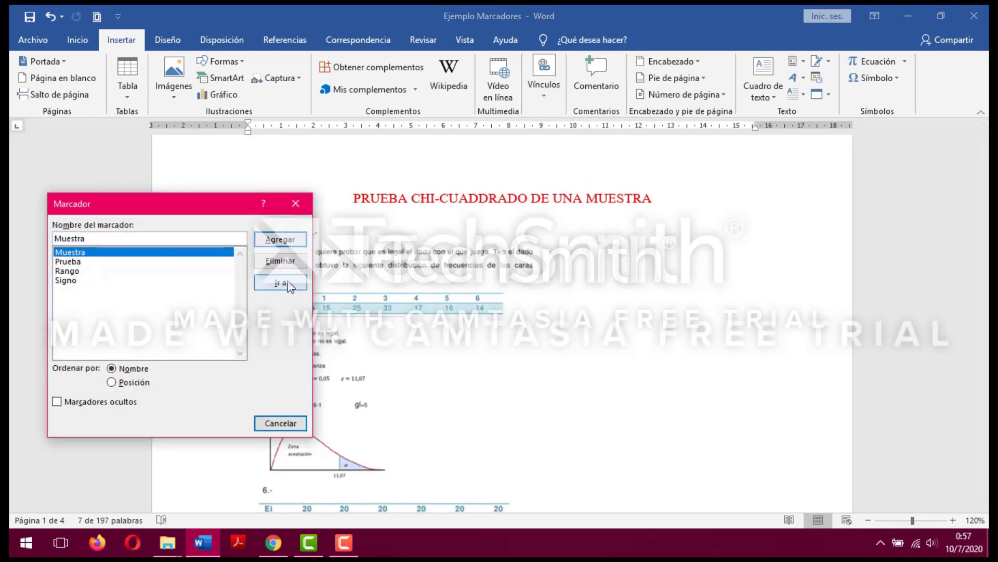
{"action": "left_click", "coordinate": [175, 262]}
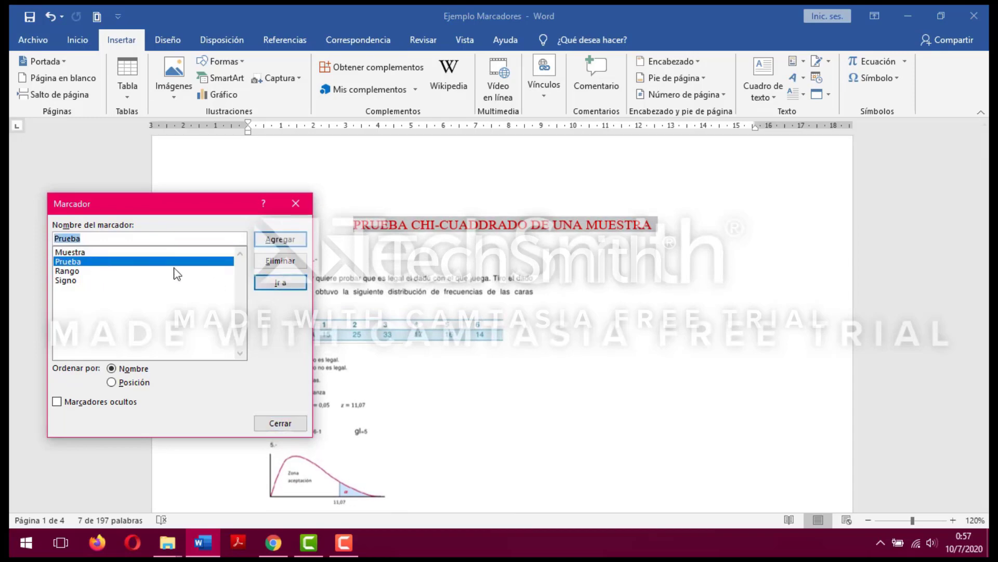
{"action": "left_click", "coordinate": [264, 283]}
Go to the "Rango" and "Signo" bookmarks, then close the bookmark list.
{"action": "left_click", "coordinate": [119, 271]}
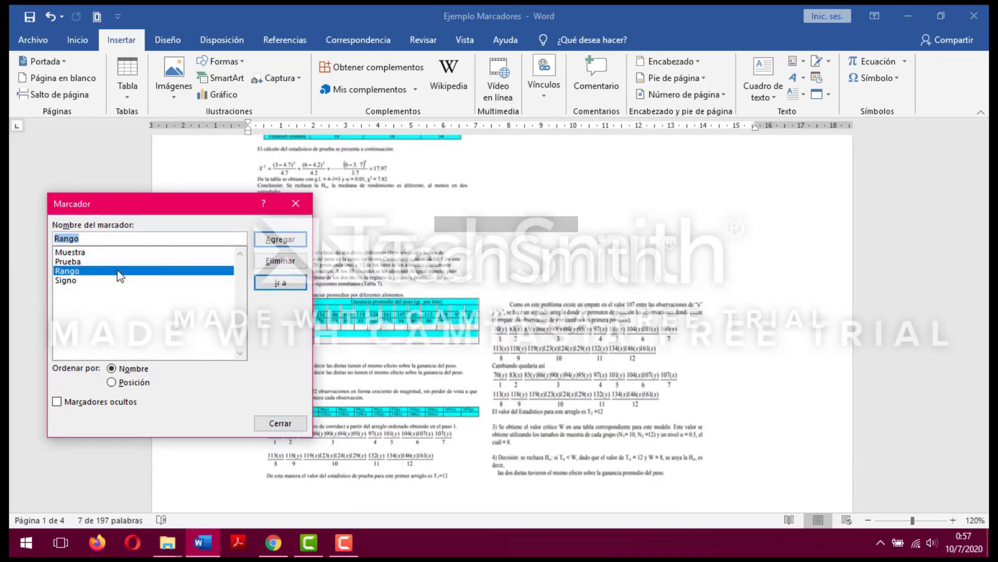
{"action": "left_click", "coordinate": [281, 283]}
{"action": "left_click", "coordinate": [161, 281]}
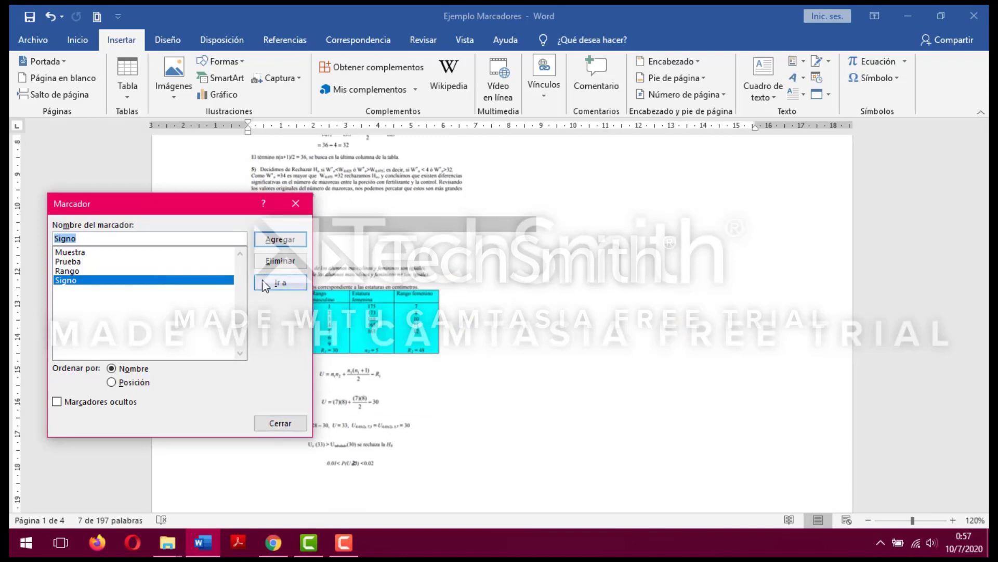
{"action": "left_click", "coordinate": [281, 283]}
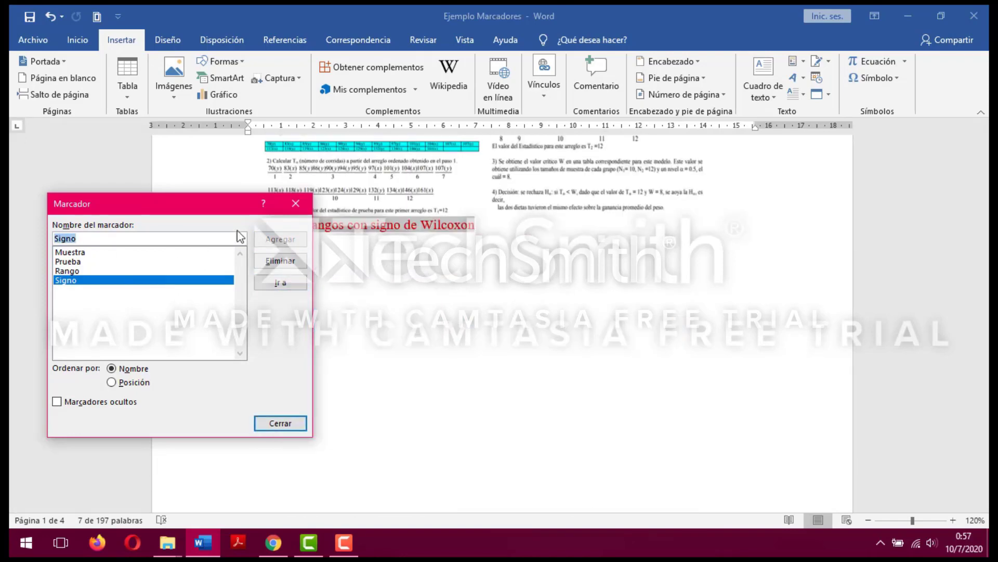
{"action": "left_click", "coordinate": [296, 203]}
Return to the document's beginning and use Go To to jump to the "Rango" bookmark.
{"action": "scroll", "coordinate": [402, 296], "scroll_direction": "up", "scroll_amount": 6}
{"action": "scroll", "coordinate": [402, 296], "scroll_direction": "up", "scroll_amount": 15}
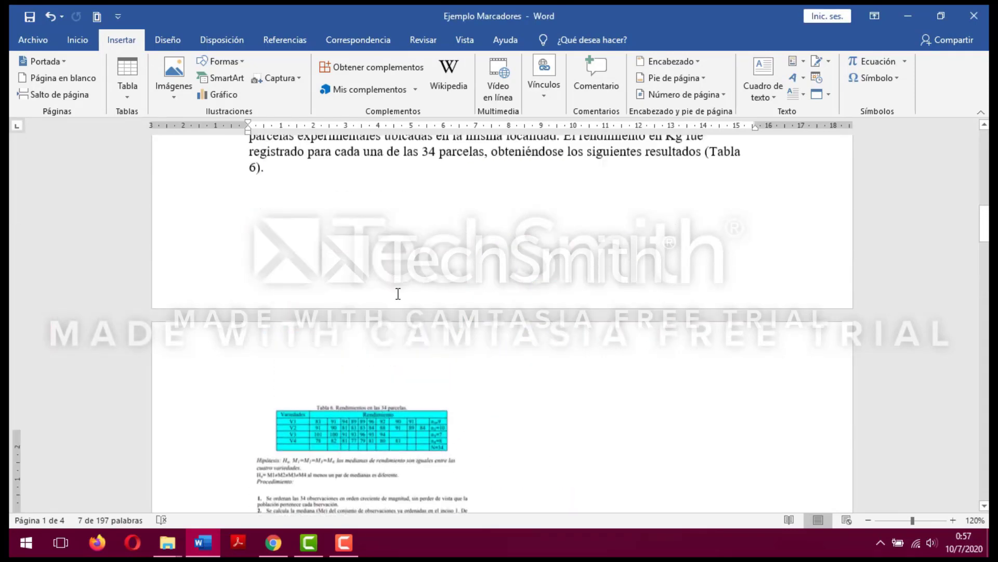
{"action": "left_click", "coordinate": [69, 37]}
{"action": "left_click", "coordinate": [942, 61]}
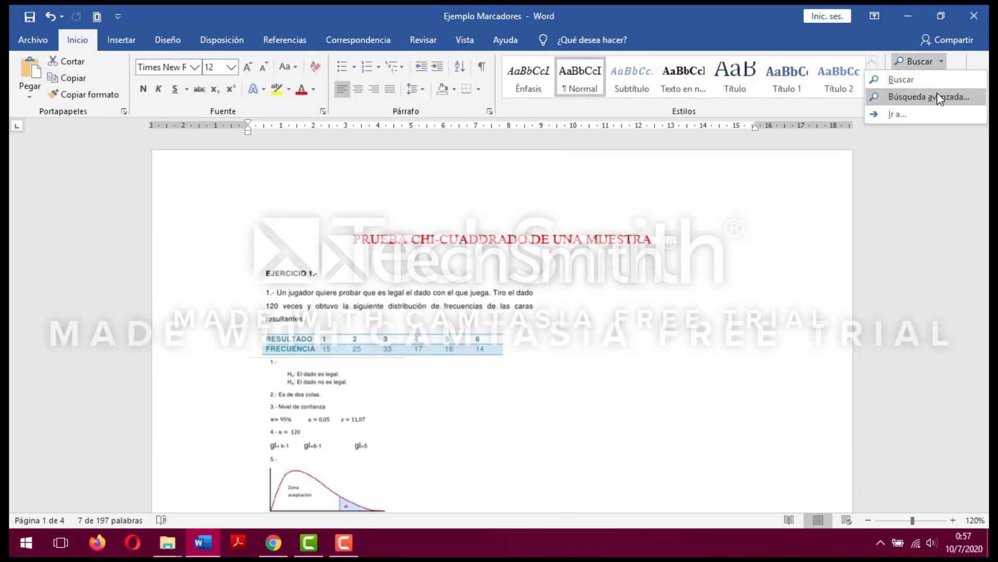
{"action": "left_click", "coordinate": [939, 108]}
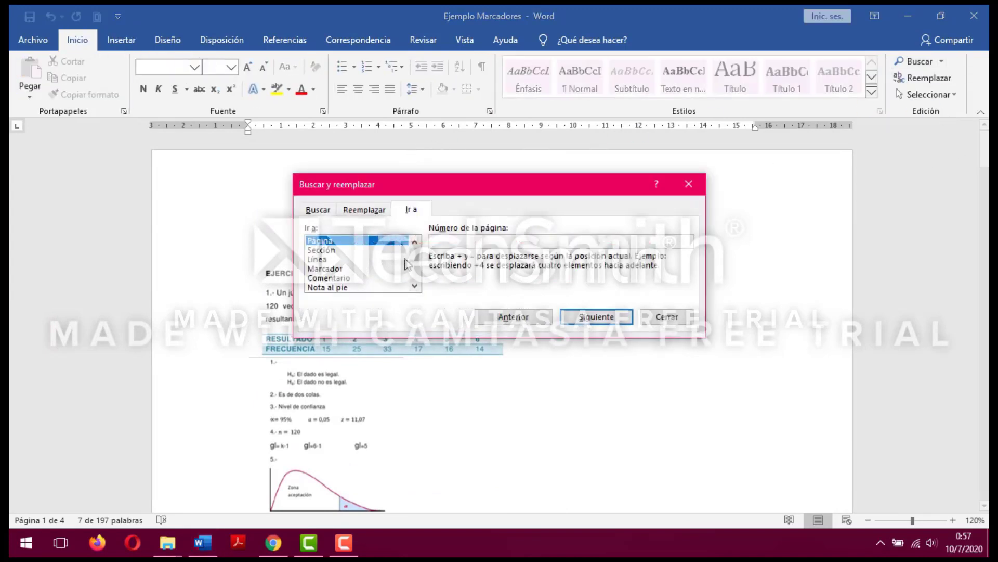
{"action": "left_click", "coordinate": [331, 269]}
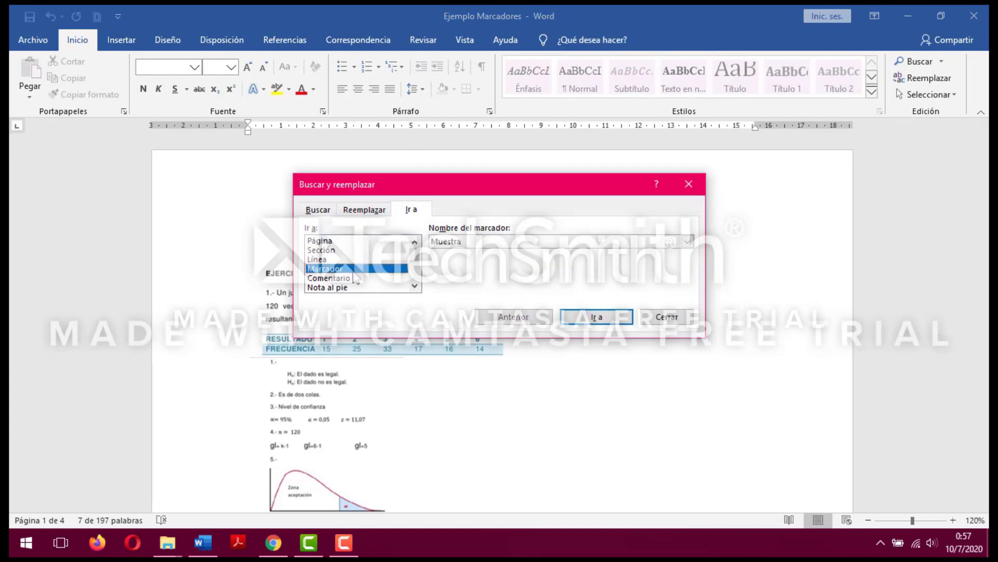
{"action": "left_click", "coordinate": [687, 241]}
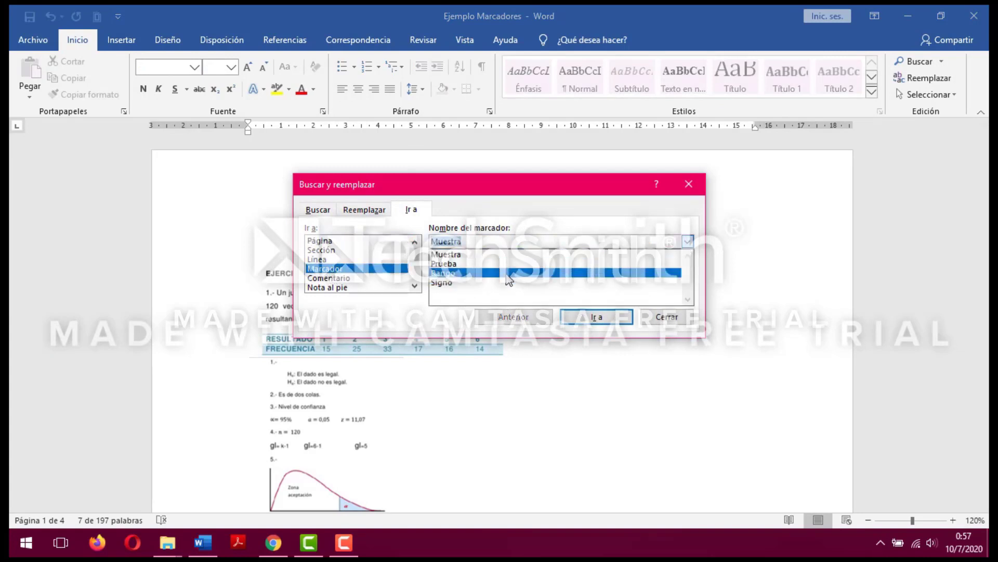
{"action": "left_click", "coordinate": [533, 276]}
{"action": "left_click", "coordinate": [596, 318]}
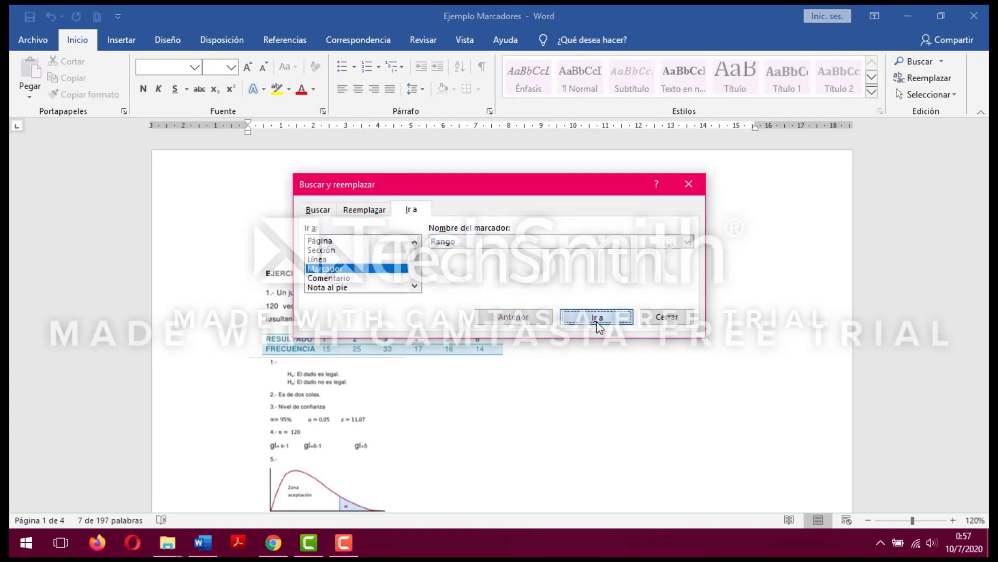
{"action": "left_click", "coordinate": [667, 317]}
Review the section after the "Rango" bookmark, then reopen Go To and jump to that bookmark again.
{"action": "scroll", "coordinate": [523, 290], "scroll_direction": "down", "scroll_amount": 1}
{"action": "scroll", "coordinate": [523, 291], "scroll_direction": "down", "scroll_amount": 3}
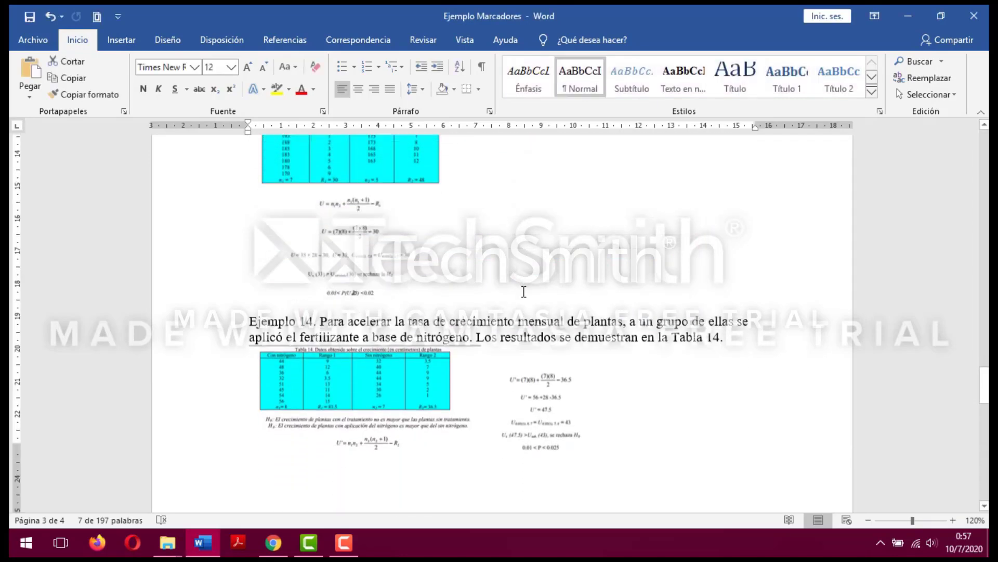
{"action": "scroll", "coordinate": [520, 300], "scroll_direction": "up", "scroll_amount": 1}
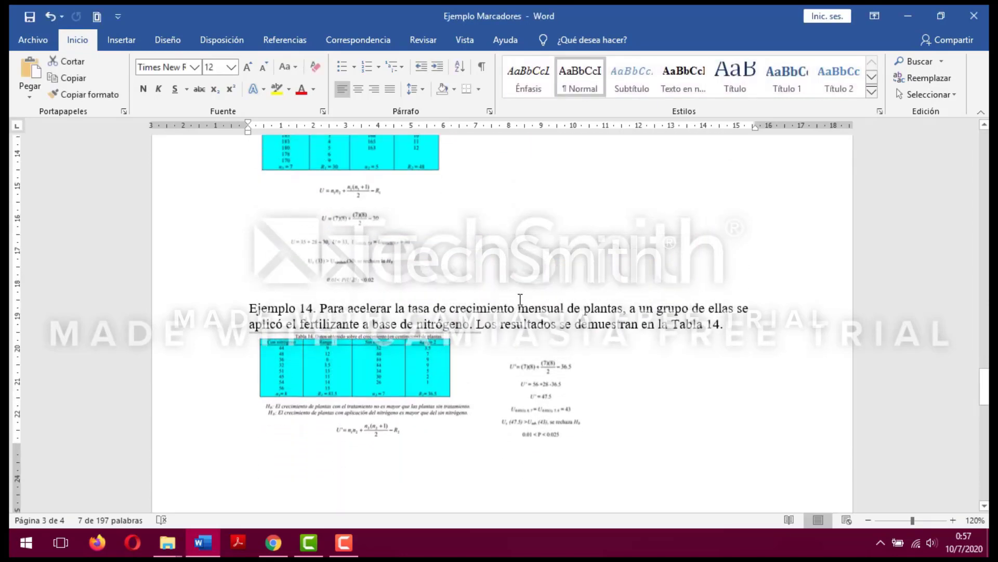
{"action": "scroll", "coordinate": [520, 300], "scroll_direction": "up", "scroll_amount": 3}
{"action": "key", "text": "ctrl+i"}
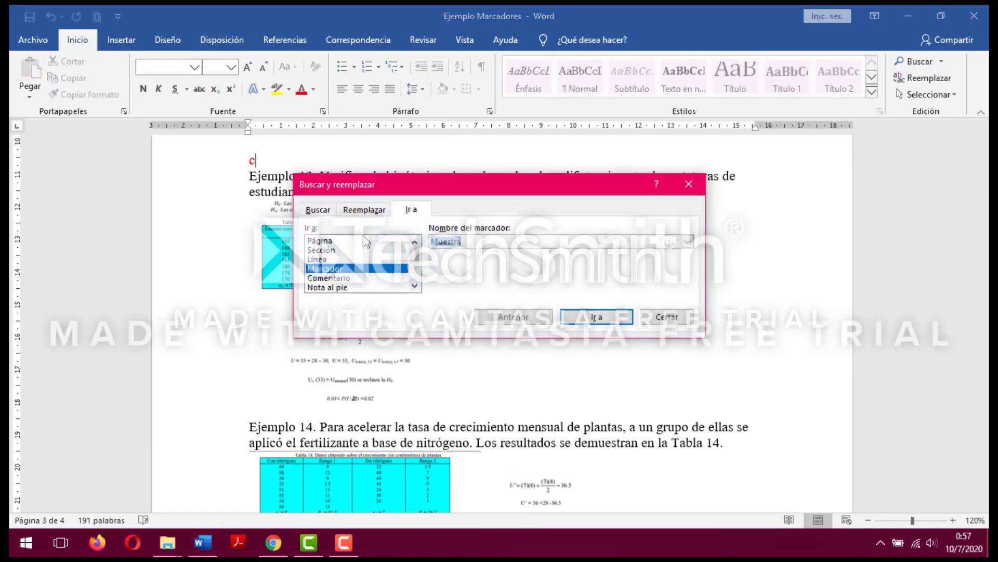
{"action": "mouse_move", "coordinate": [415, 254]}
{"action": "left_mouse_down"}
{"action": "mouse_move", "coordinate": [416, 266]}
{"action": "mouse_move", "coordinate": [414, 256]}
{"action": "left_mouse_up"}
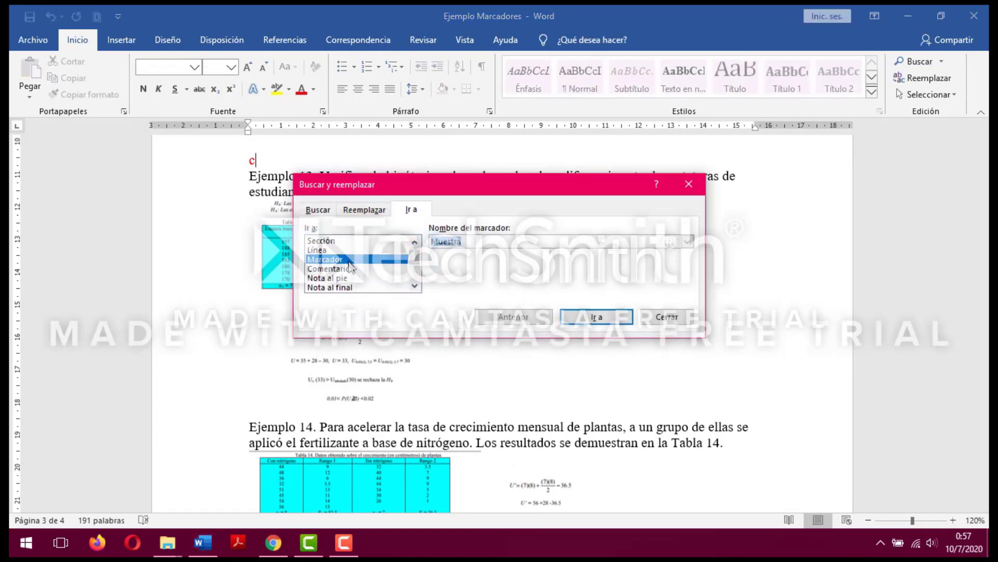
{"action": "left_click", "coordinate": [688, 241]}
{"action": "left_click", "coordinate": [481, 280]}
{"action": "left_click", "coordinate": [608, 316]}
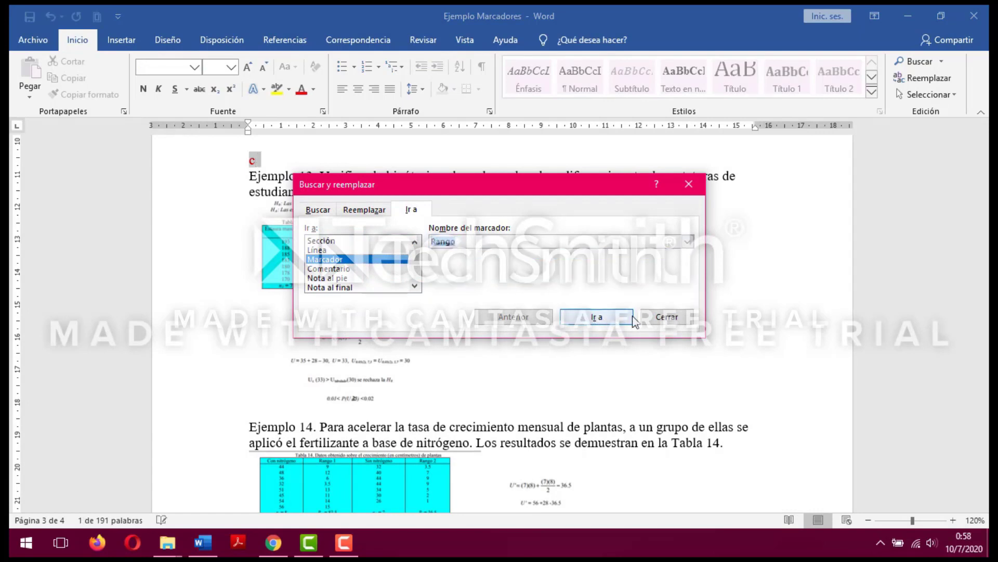
Jump to the "Prueba" bookmark with Go To, close the dialog and look over the surrounding content.
{"action": "left_click", "coordinate": [688, 242]}
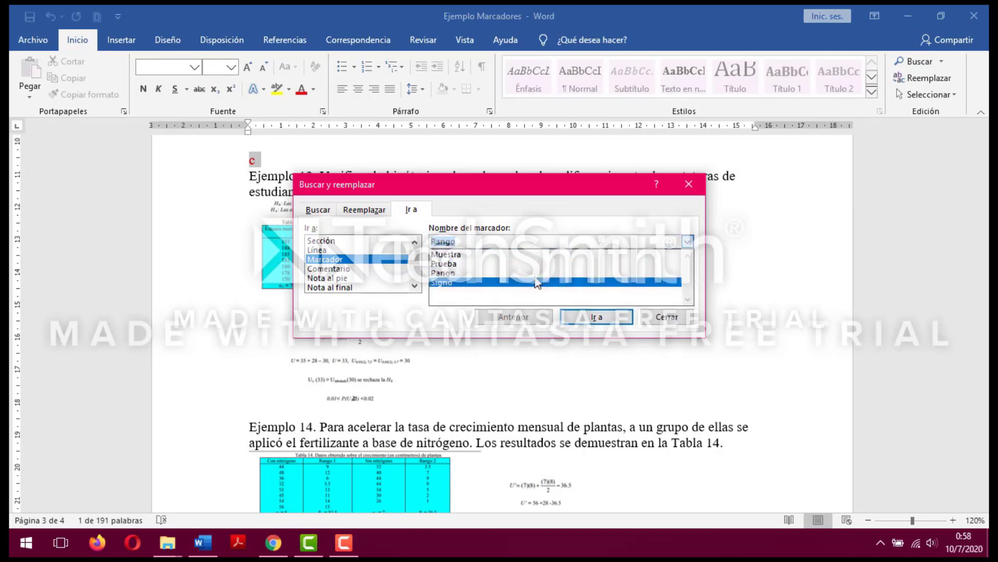
{"action": "left_click", "coordinate": [551, 264]}
{"action": "left_click", "coordinate": [586, 316]}
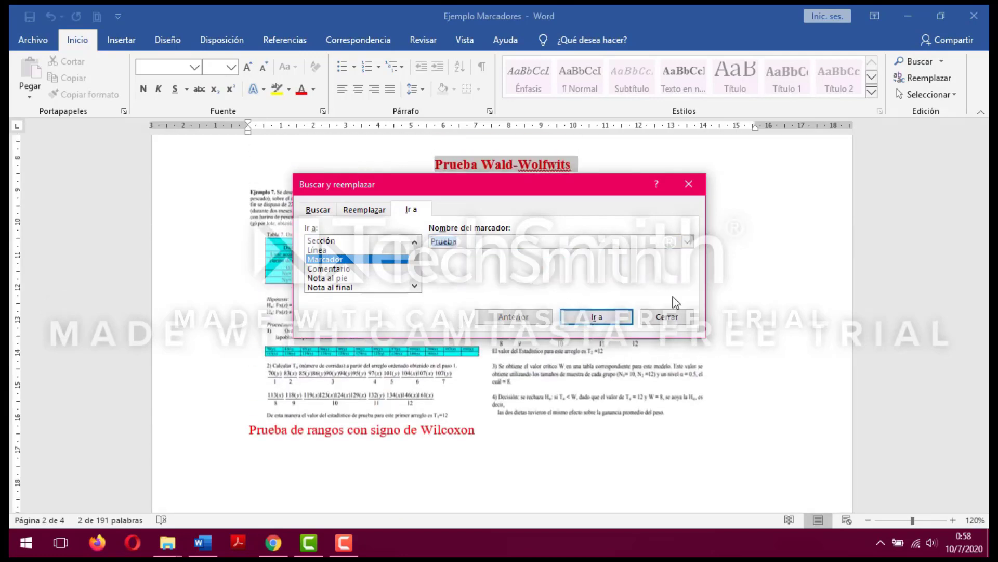
{"action": "left_click", "coordinate": [667, 317]}
{"action": "scroll", "coordinate": [662, 267], "scroll_direction": "up", "scroll_amount": 4}
{"action": "scroll", "coordinate": [668, 273], "scroll_direction": "down", "scroll_amount": 6}
{"action": "scroll", "coordinate": [669, 274], "scroll_direction": "up", "scroll_amount": 5}
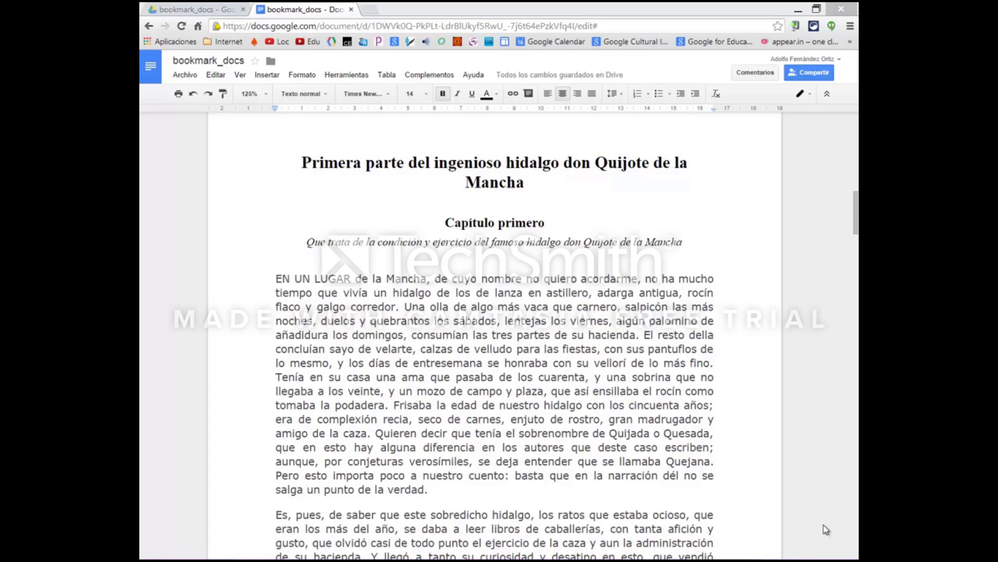
Insert a bookmark at the word "Frisaba" in the first paragraph of "Capítulo primero".
{"action": "left_click", "coordinate": [707, 459]}
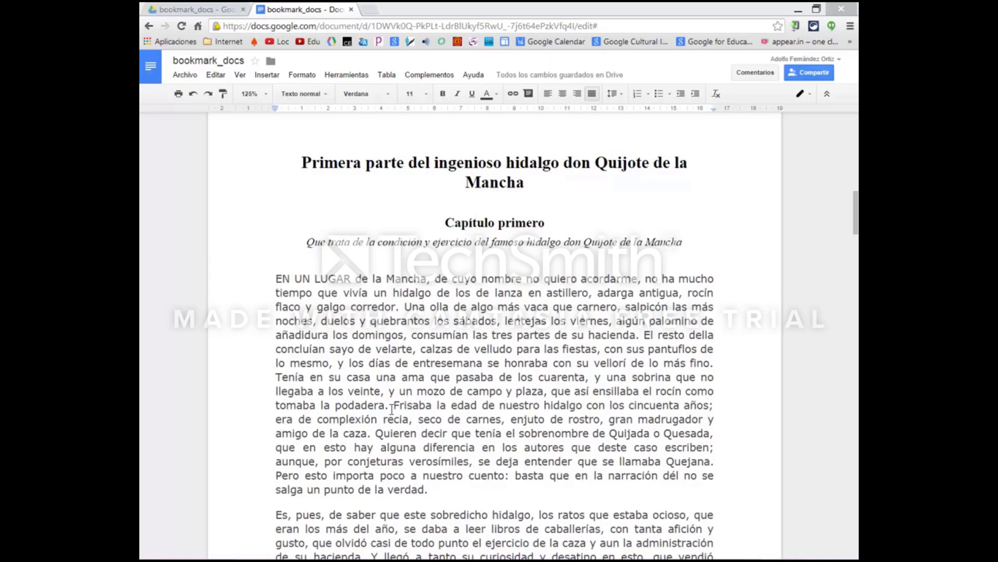
{"action": "left_click_drag", "start_coordinate": [394, 407], "coordinate": [432, 407]}
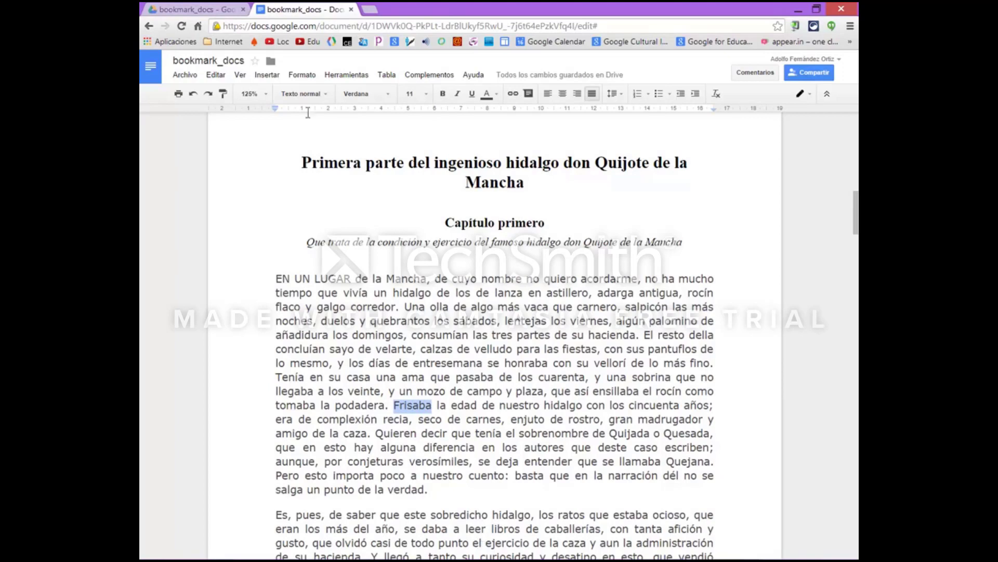
{"action": "left_click", "coordinate": [270, 77]}
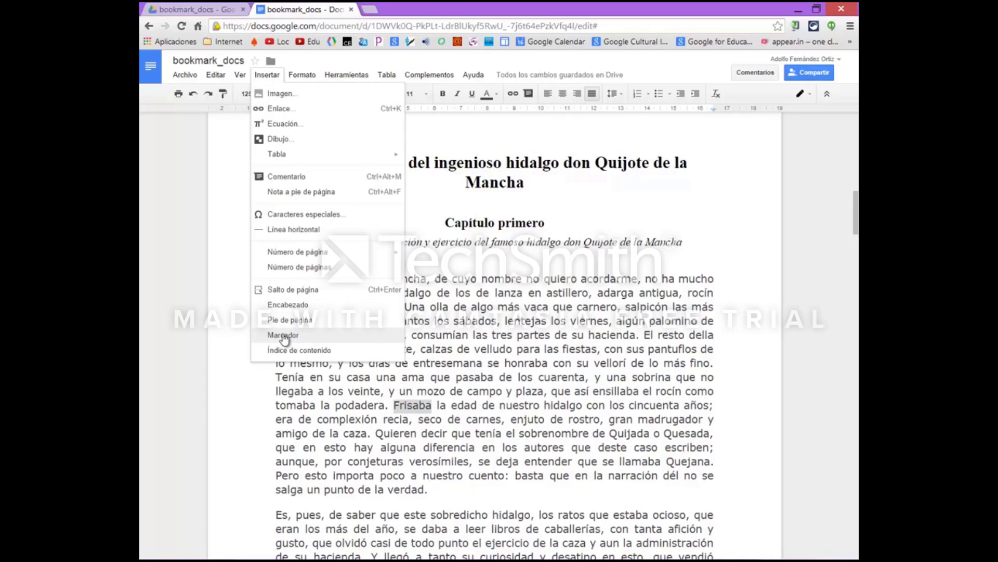
{"action": "left_click", "coordinate": [283, 337]}
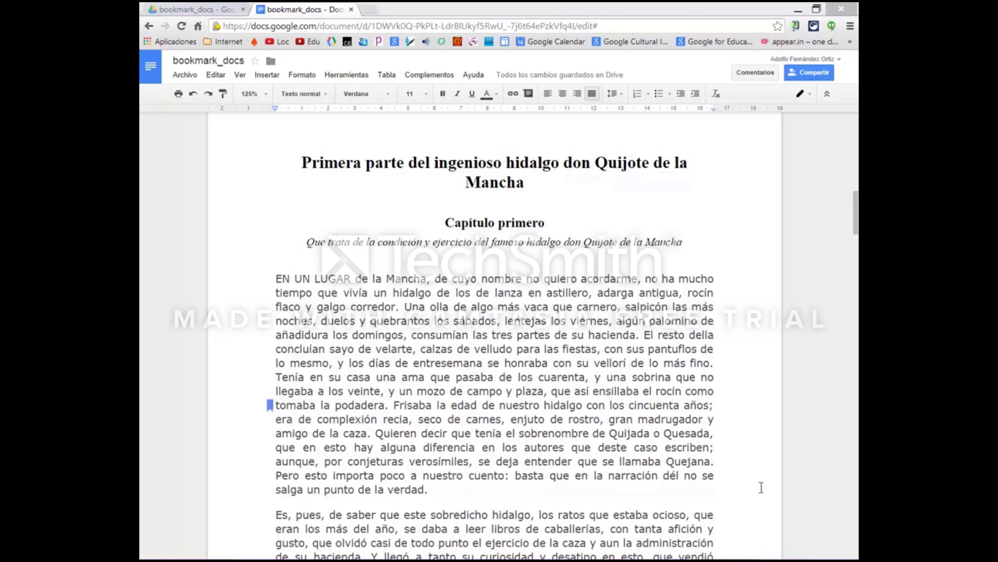
Insert a bookmark at "rocín flaco" in the first paragraph of "Capítulo primero".
{"action": "left_click_drag", "start_coordinate": [688, 293], "coordinate": [300, 303]}
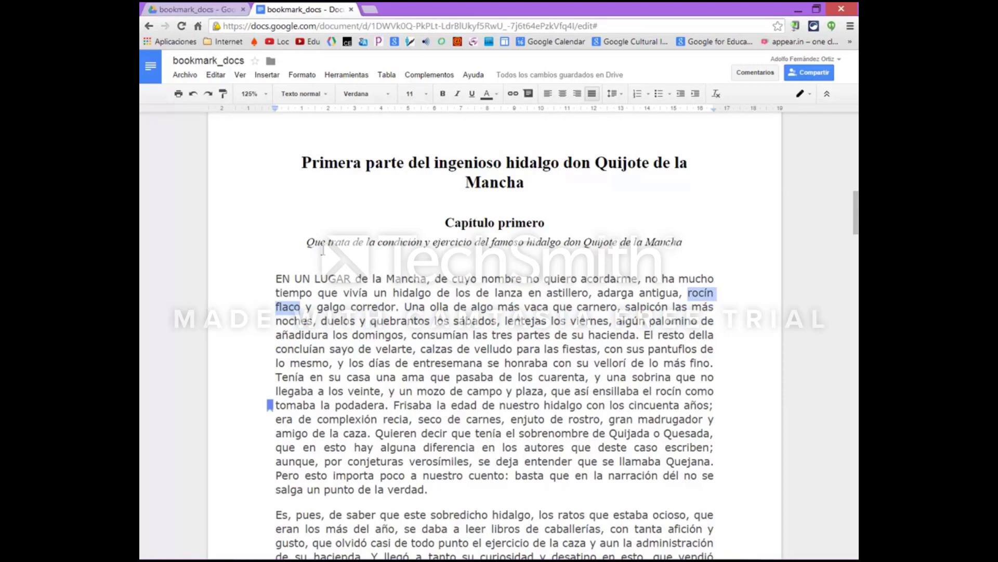
{"action": "left_click", "coordinate": [267, 75]}
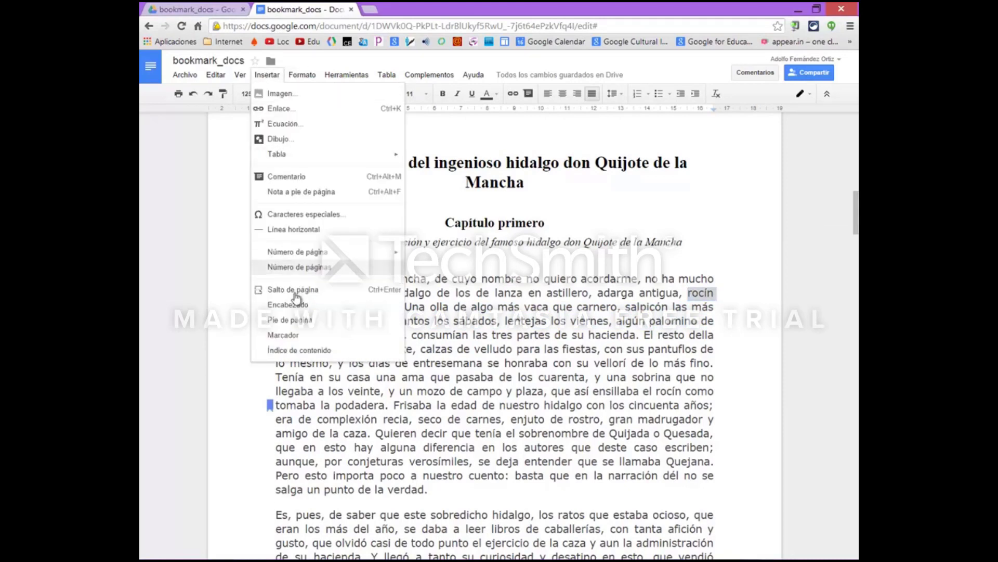
{"action": "left_click", "coordinate": [297, 335]}
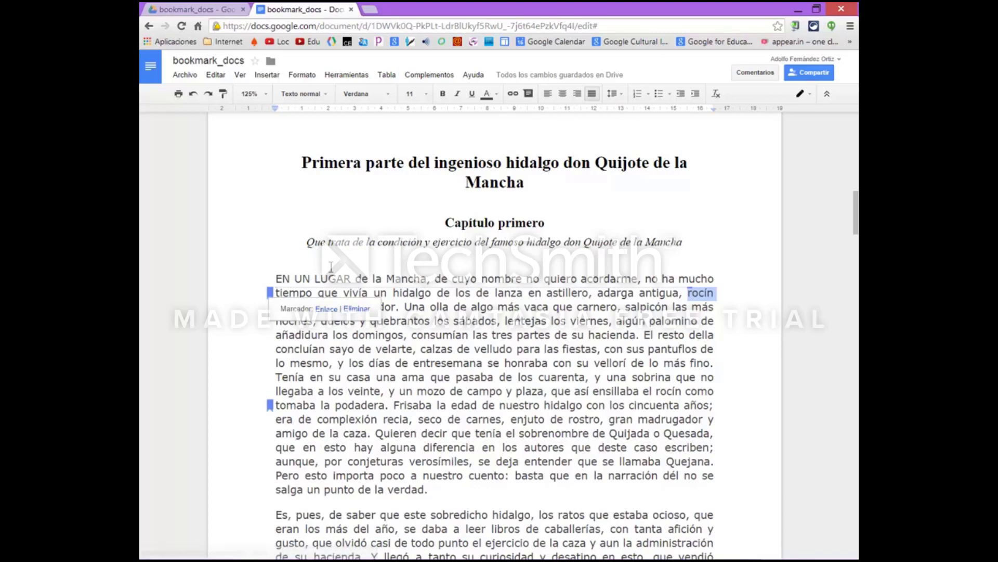
{"action": "left_click", "coordinate": [230, 323]}
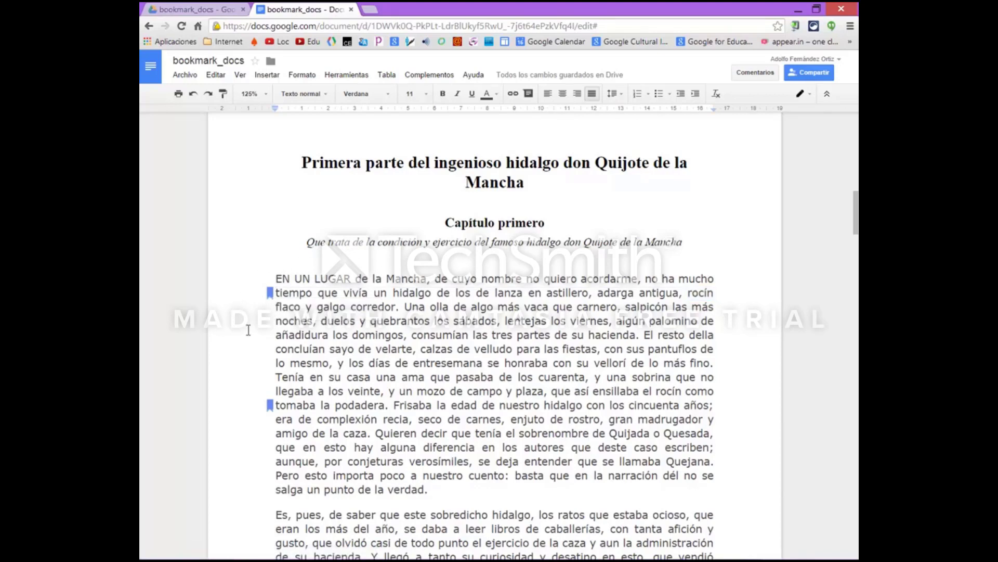
{"action": "scroll", "coordinate": [673, 465], "scroll_direction": "down", "scroll_amount": 1}
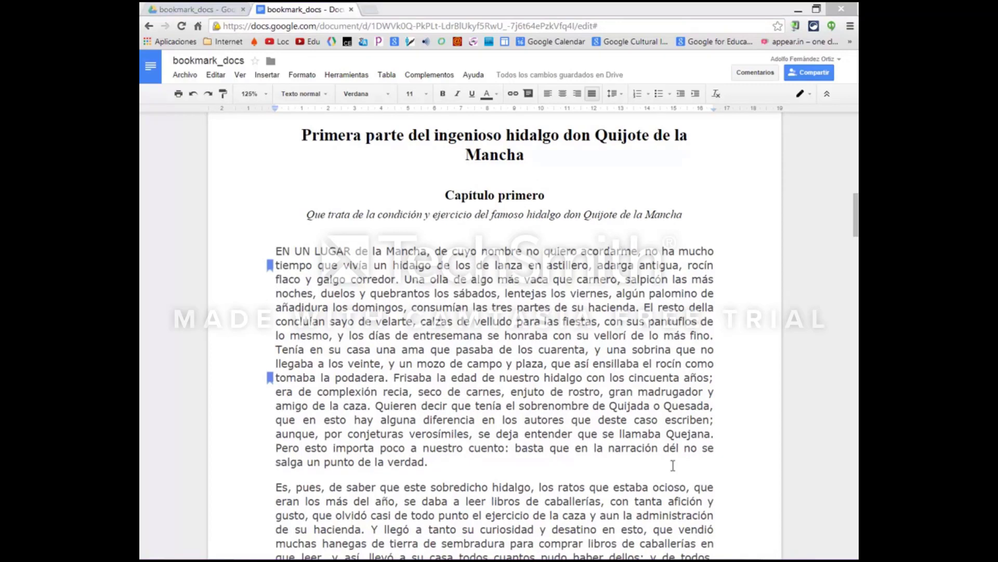
{"action": "scroll", "coordinate": [673, 465], "scroll_direction": "up", "scroll_amount": 1}
Search the document for "roci" and bookmark the whole paragraph beginning "Fue luego a ver su rocín".
{"action": "left_click", "coordinate": [719, 265]}
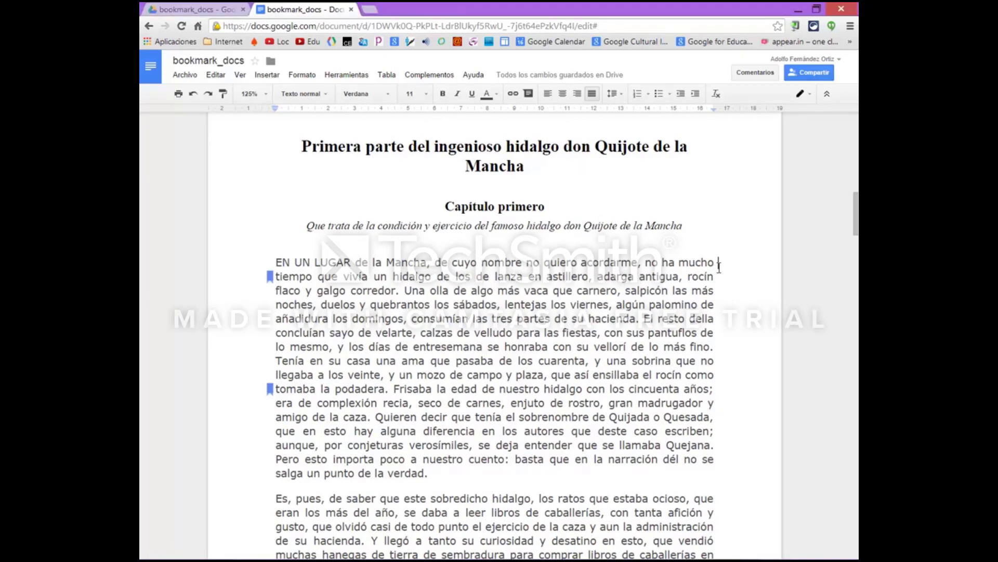
{"action": "key", "text": "ctrl+f"}
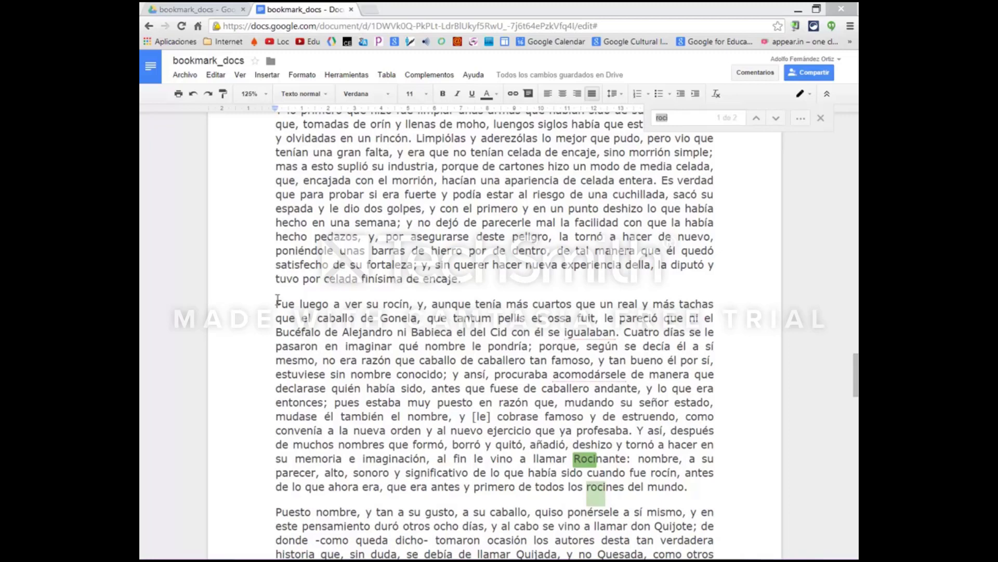
{"action": "left_click_drag", "start_coordinate": [275, 304], "coordinate": [723, 494]}
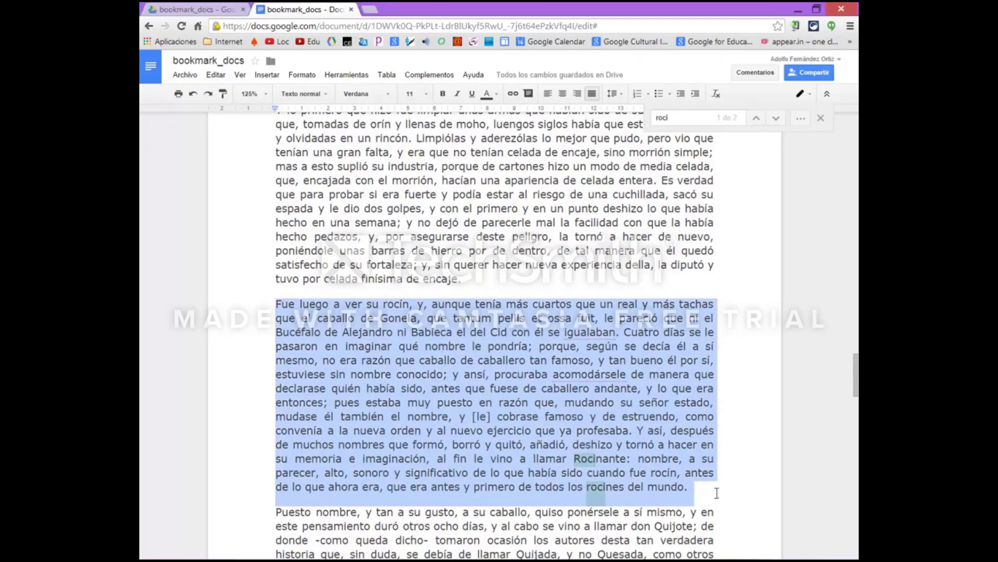
{"action": "left_click", "coordinate": [271, 76]}
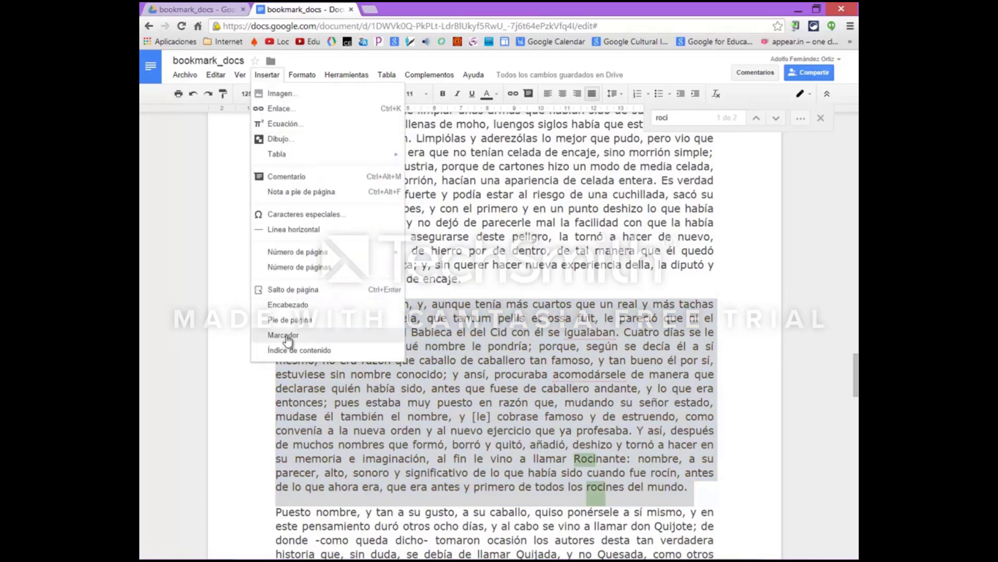
{"action": "left_click", "coordinate": [287, 337]}
{"action": "left_click", "coordinate": [256, 352]}
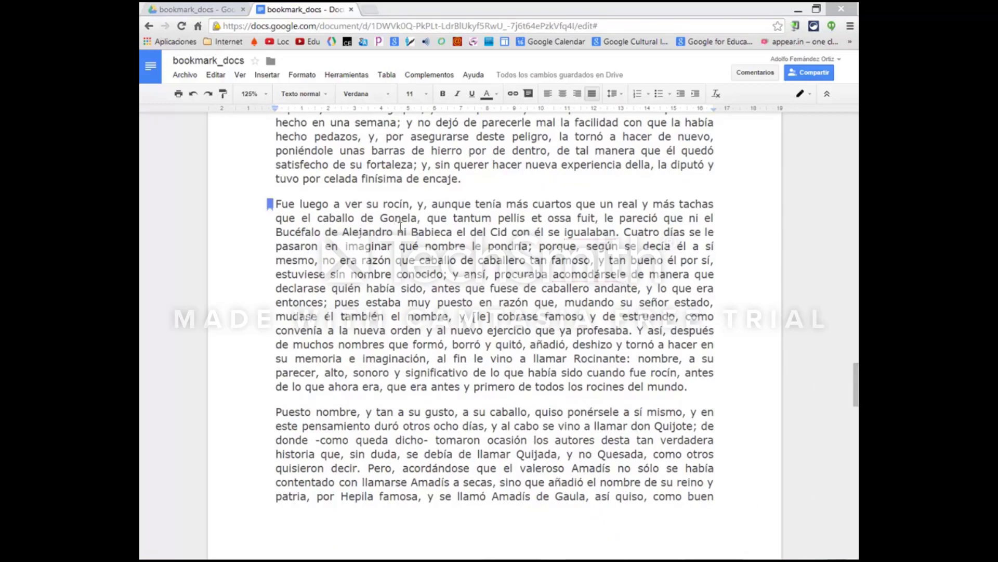
{"action": "left_click", "coordinate": [528, 263]}
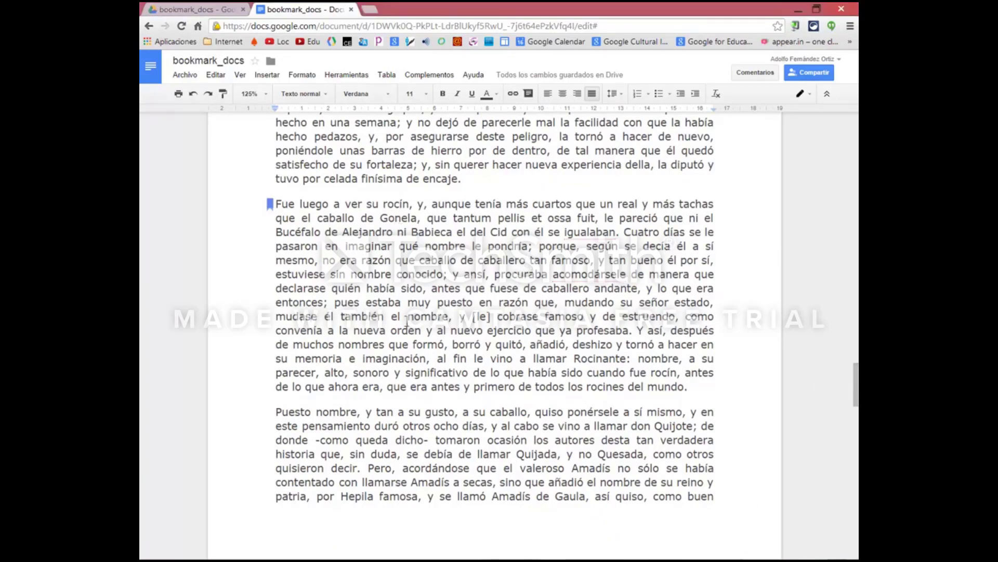
Link "rocín flaco" in the first paragraph of "Capítulo primero" to the "Fue luego a ver su rocín" bookmark.
{"action": "scroll", "coordinate": [591, 298], "scroll_direction": "up", "scroll_amount": 6}
{"action": "scroll", "coordinate": [592, 297], "scroll_direction": "up", "scroll_amount": 13}
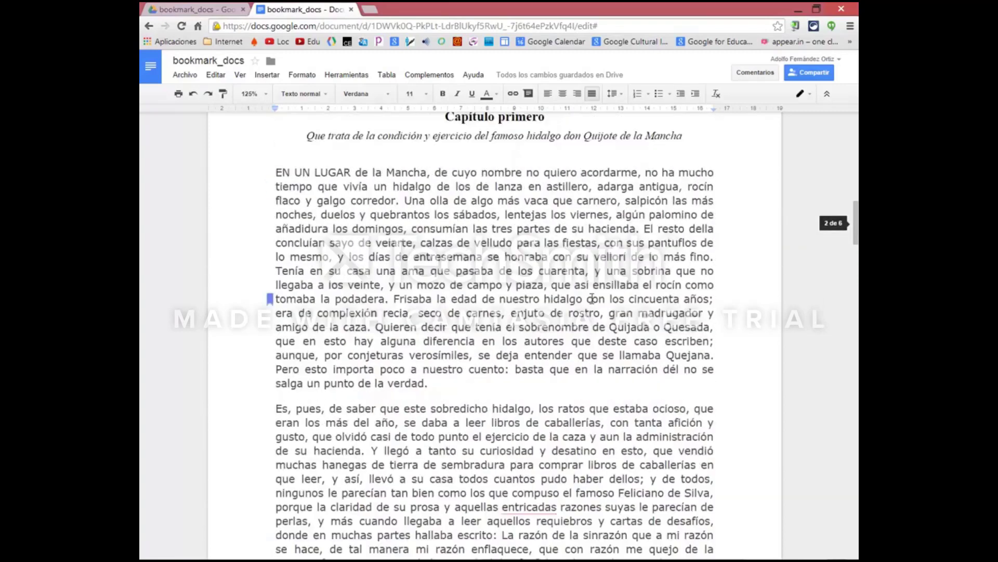
{"action": "left_click_drag", "start_coordinate": [688, 300], "coordinate": [301, 314]}
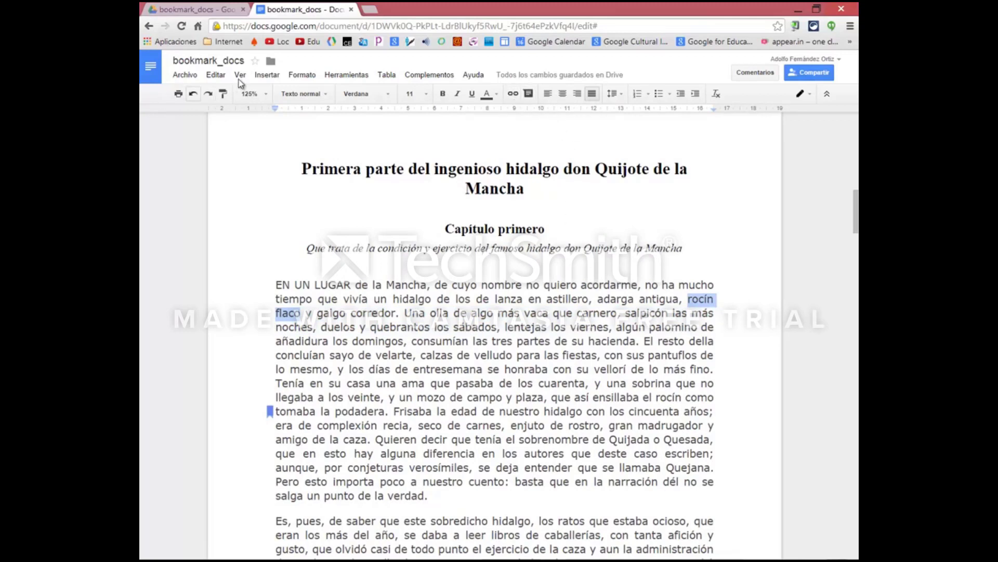
{"action": "left_click", "coordinate": [262, 76]}
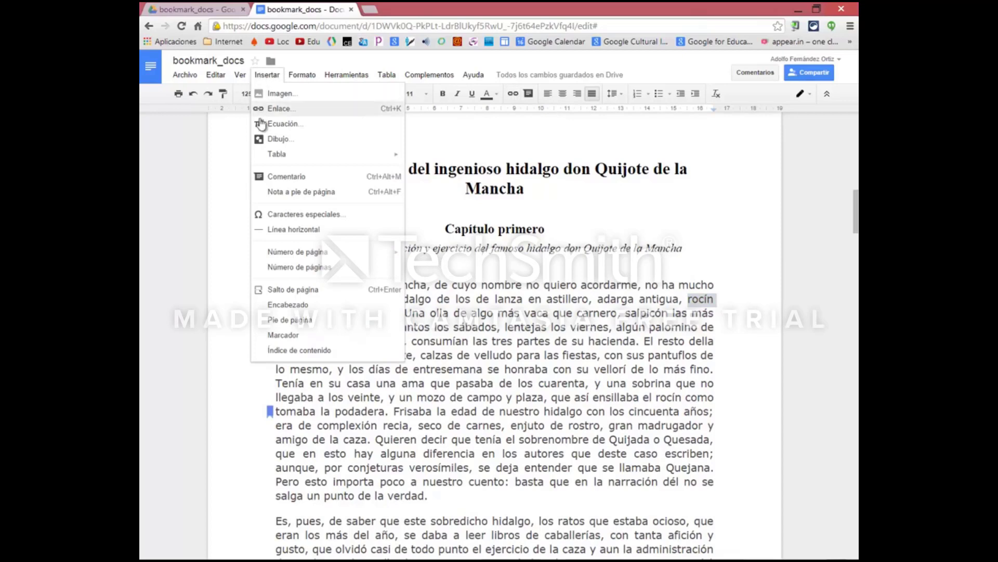
{"action": "left_click", "coordinate": [290, 110]}
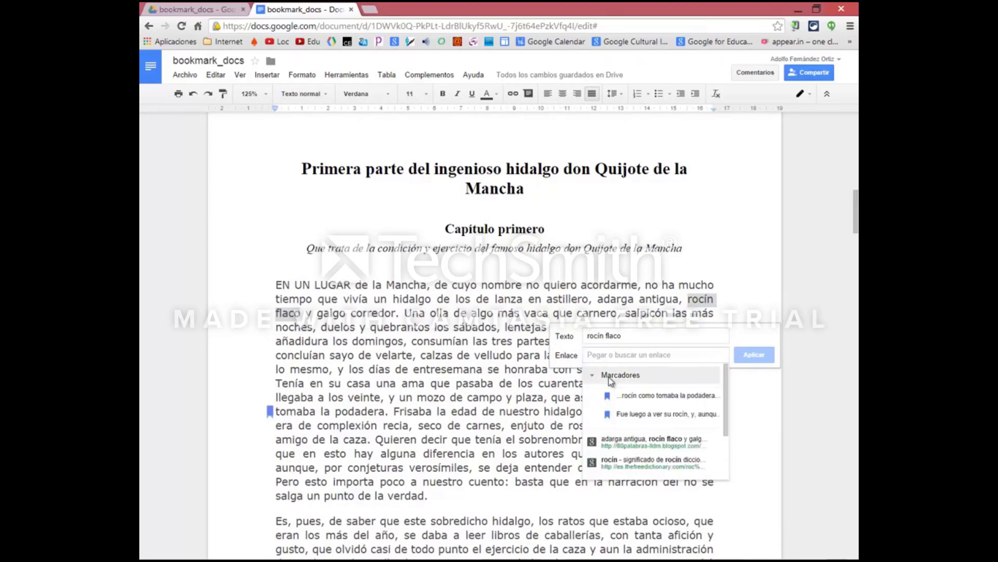
{"action": "scroll", "coordinate": [805, 517], "scroll_direction": "down", "scroll_amount": 1}
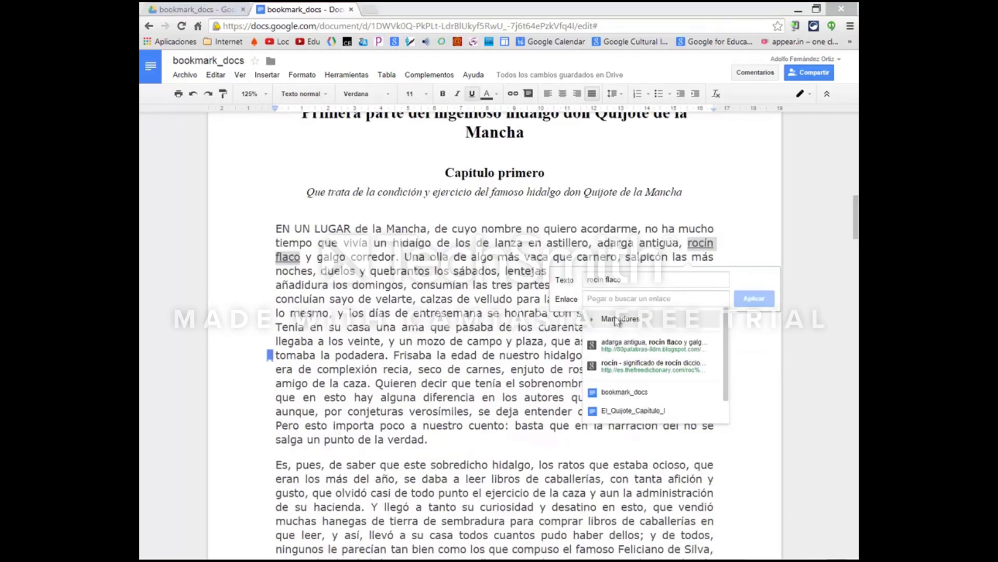
{"action": "left_click", "coordinate": [618, 320]}
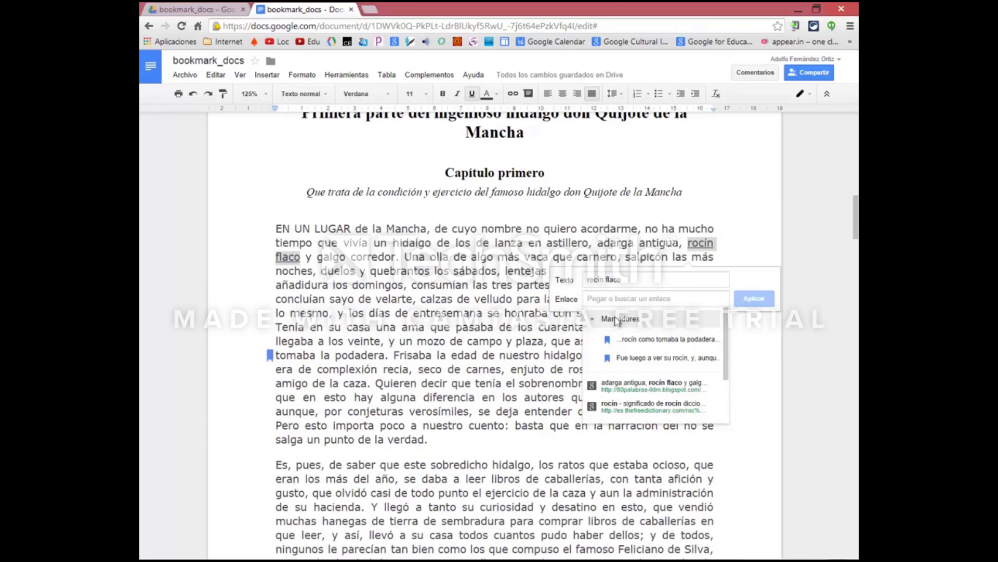
{"action": "left_click", "coordinate": [620, 359]}
{"action": "left_click", "coordinate": [757, 299]}
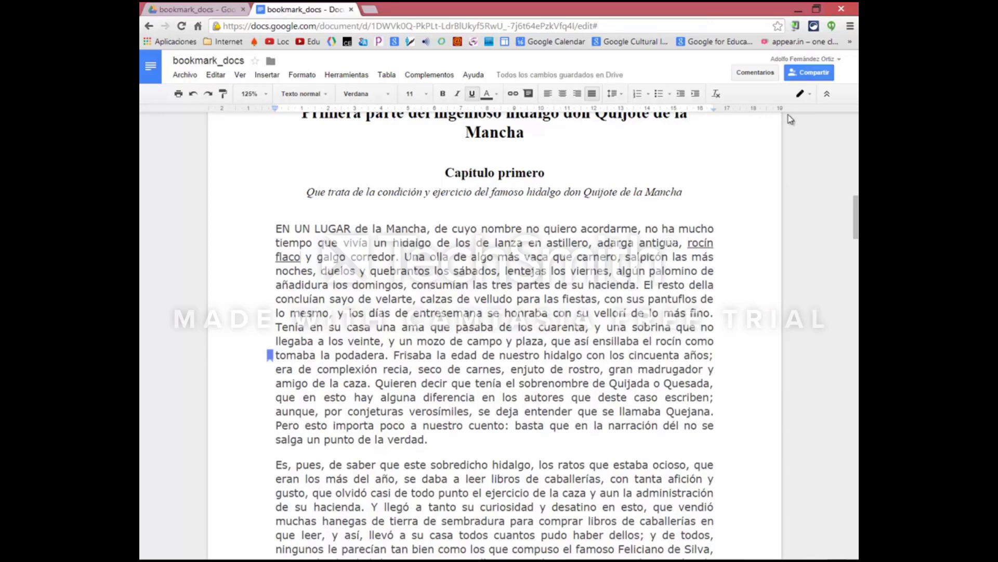
Switch the document to Visualización mode and follow the "rocín flaco" link to its bookmark.
{"action": "left_click", "coordinate": [800, 95]}
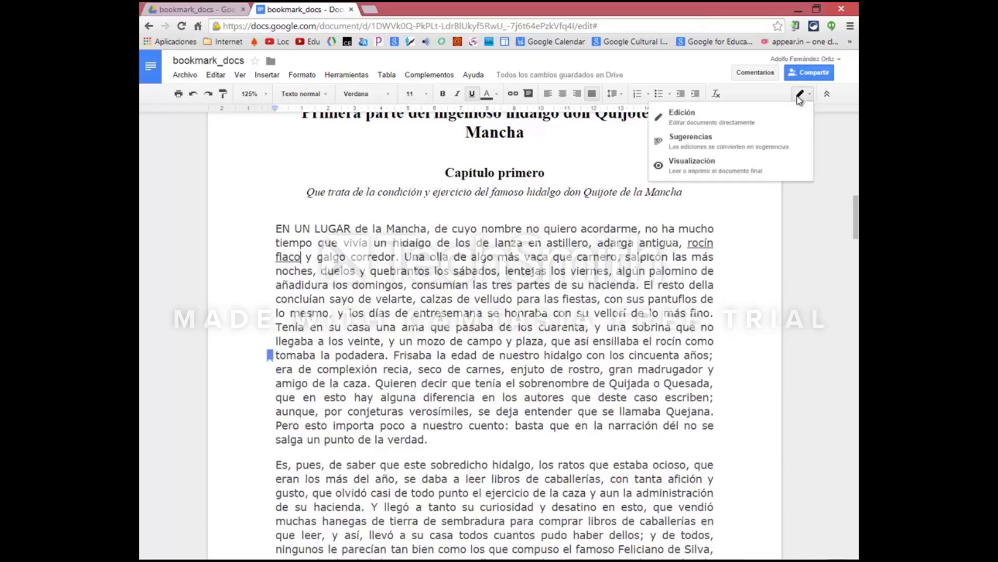
{"action": "left_click", "coordinate": [687, 165]}
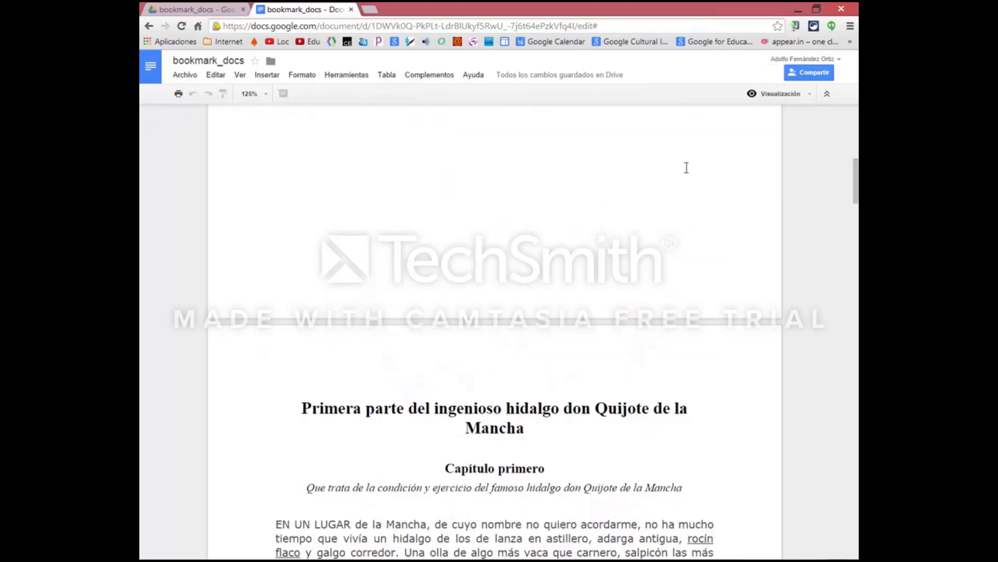
{"action": "scroll", "coordinate": [655, 277], "scroll_direction": "down", "scroll_amount": 5}
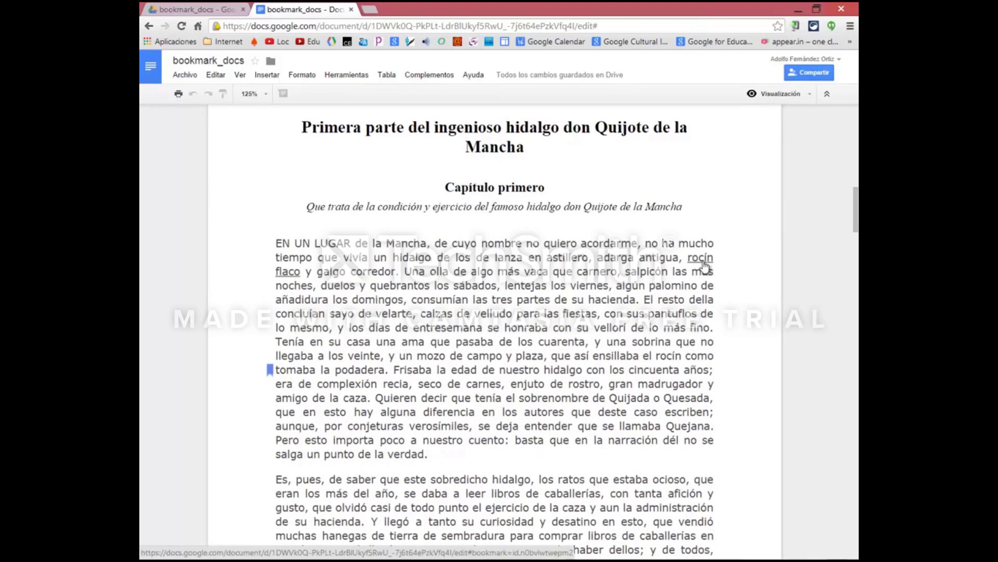
{"action": "left_click", "coordinate": [703, 265]}
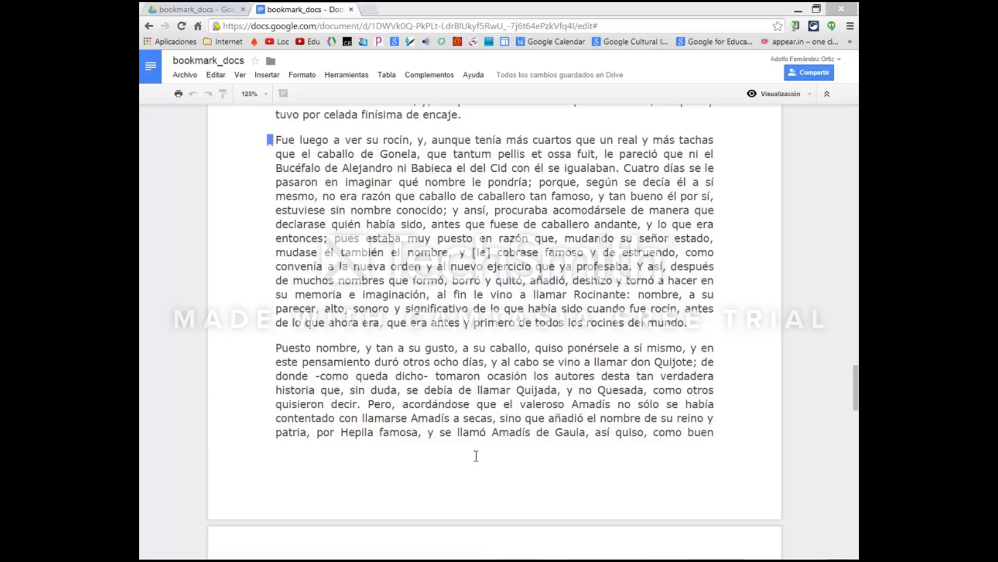
{"action": "left_click_drag", "start_coordinate": [411, 167], "coordinate": [455, 168]}
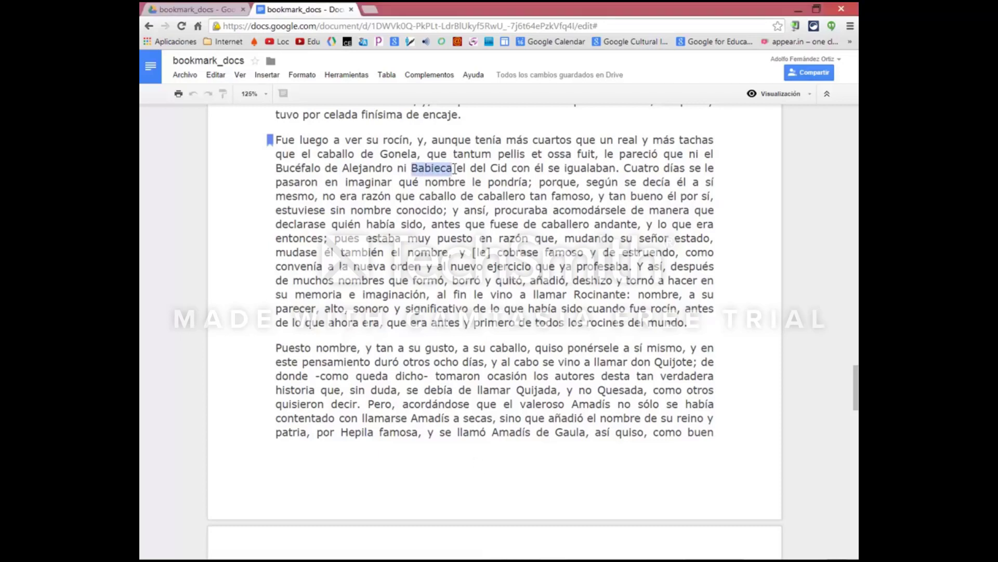
{"action": "left_click", "coordinate": [266, 76]}
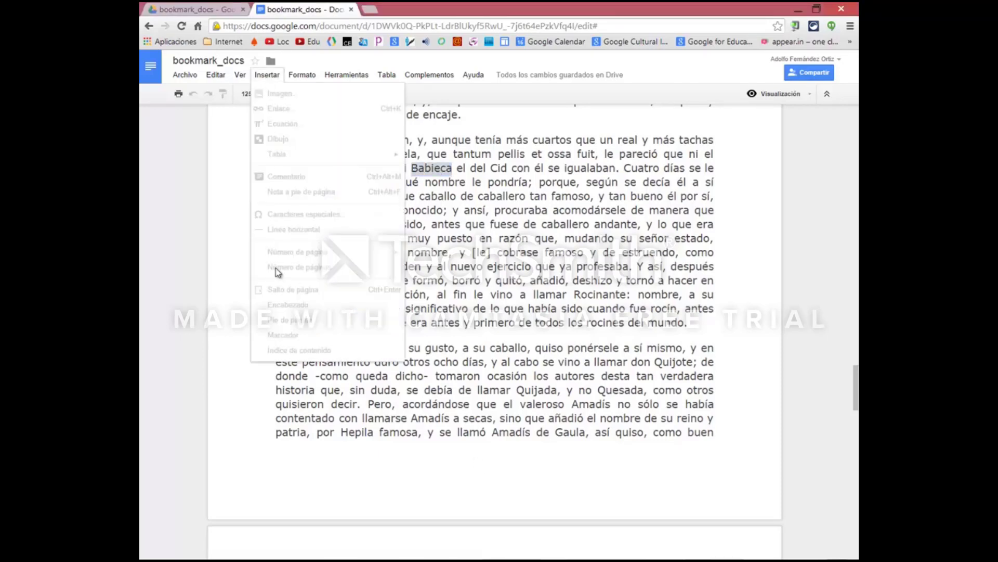
{"action": "left_click", "coordinate": [284, 334]}
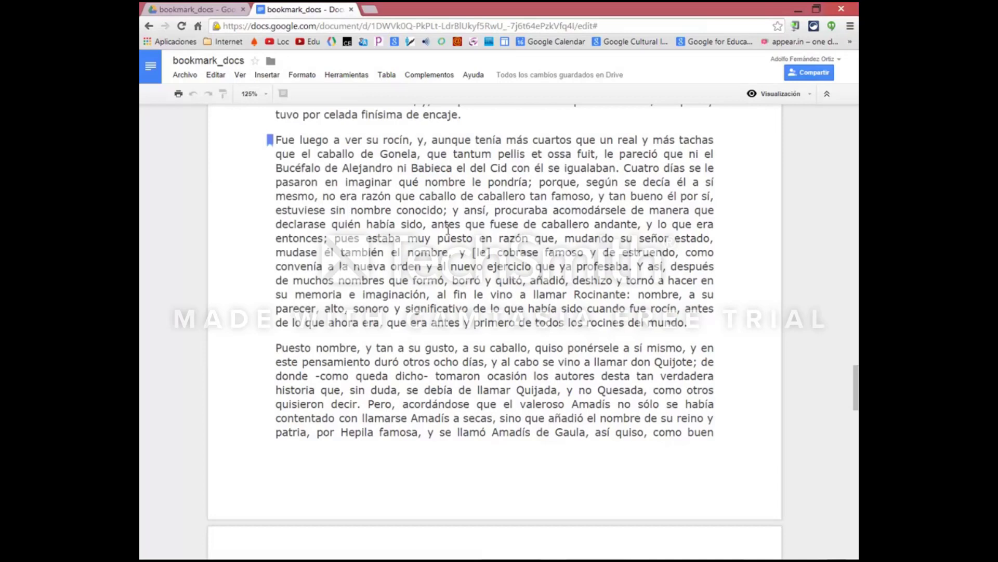
Switch the document back to Edición mode and insert a bookmark at "Babieca".
{"action": "left_click", "coordinate": [803, 95]}
{"action": "left_click", "coordinate": [704, 119]}
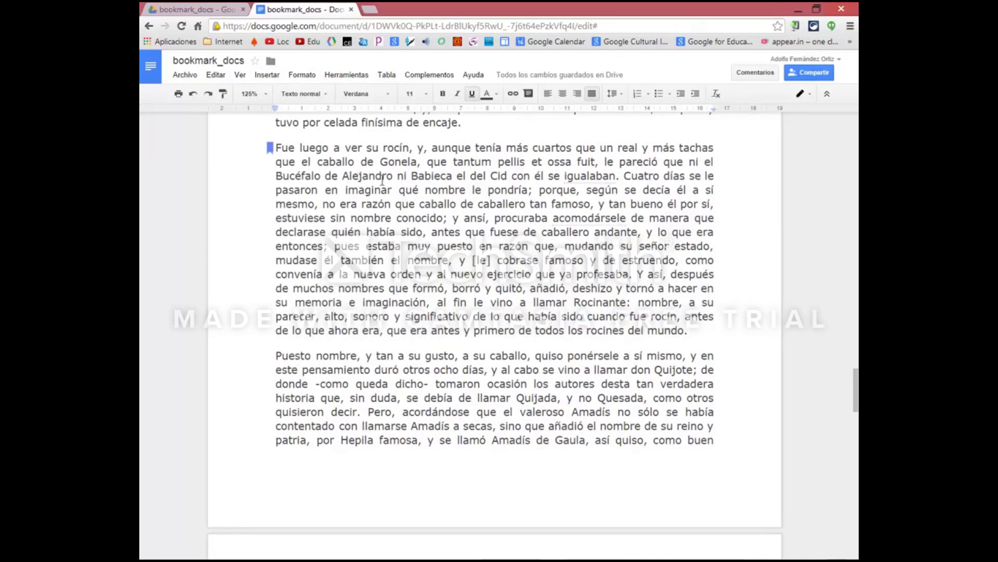
{"action": "left_click_drag", "start_coordinate": [411, 177], "coordinate": [452, 177]}
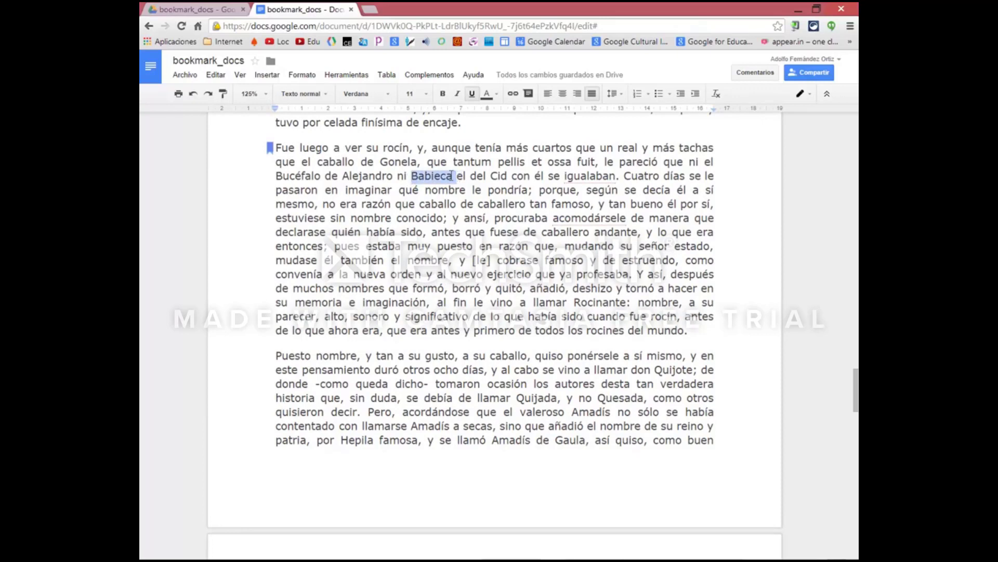
{"action": "left_click", "coordinate": [268, 75]}
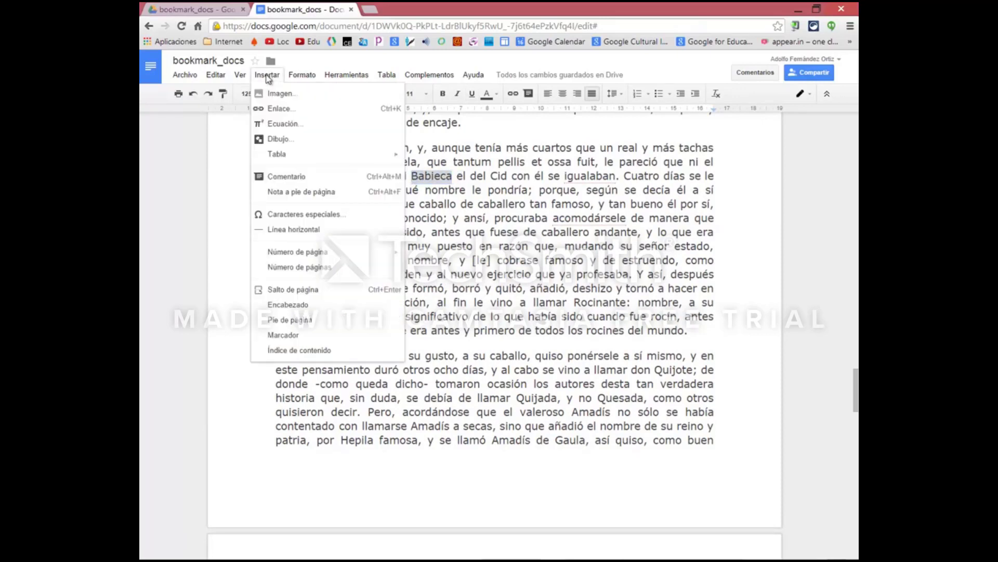
{"action": "left_click", "coordinate": [286, 334]}
{"action": "left_click", "coordinate": [233, 279]}
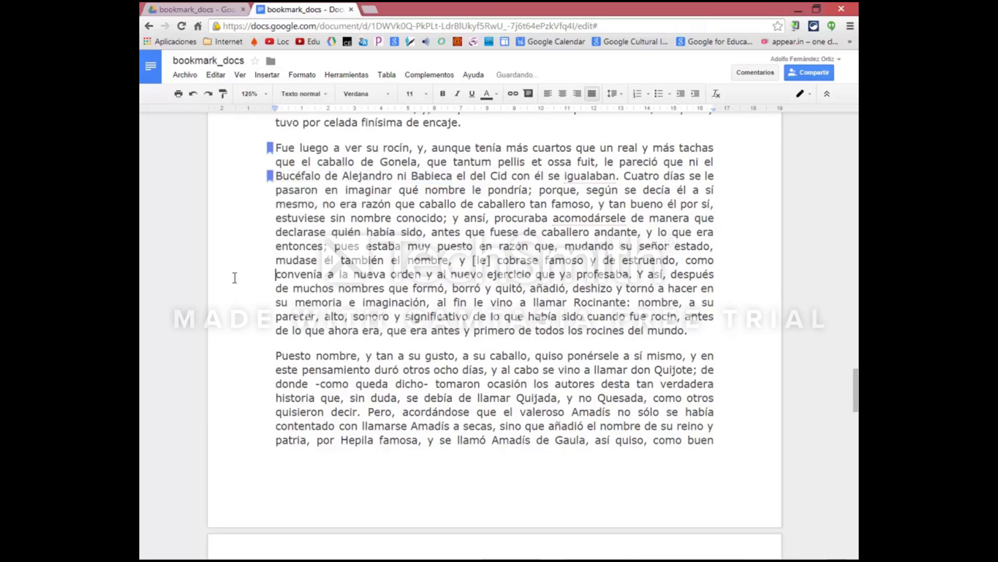
Insert a bookmark at "Amadís de Gaula" in the paragraph beginning "Puesto nombre".
{"action": "scroll", "coordinate": [400, 345], "scroll_direction": "down", "scroll_amount": 2}
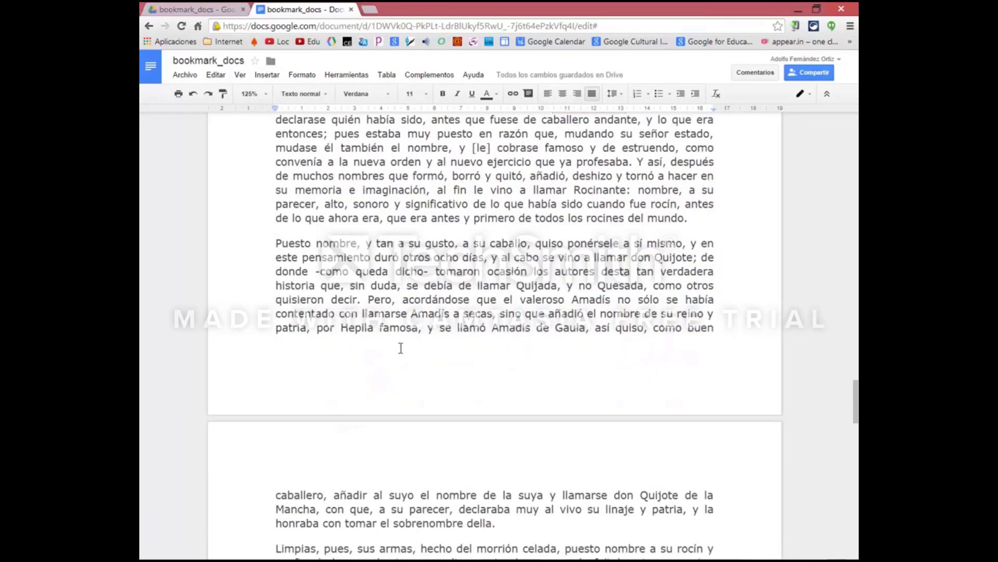
{"action": "left_click_drag", "start_coordinate": [492, 329], "coordinate": [586, 329]}
{"action": "left_click", "coordinate": [304, 93]}
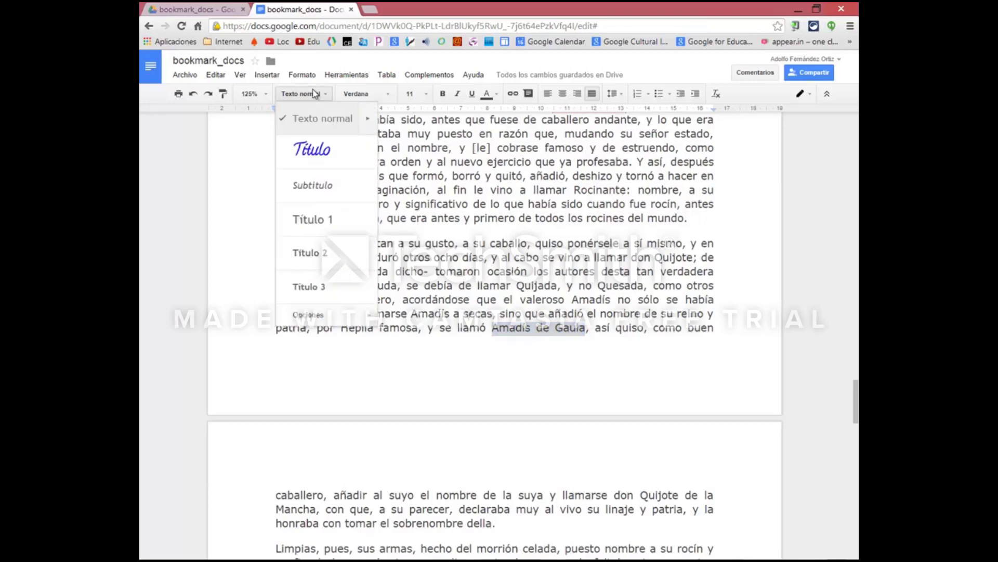
{"action": "left_click", "coordinate": [268, 76]}
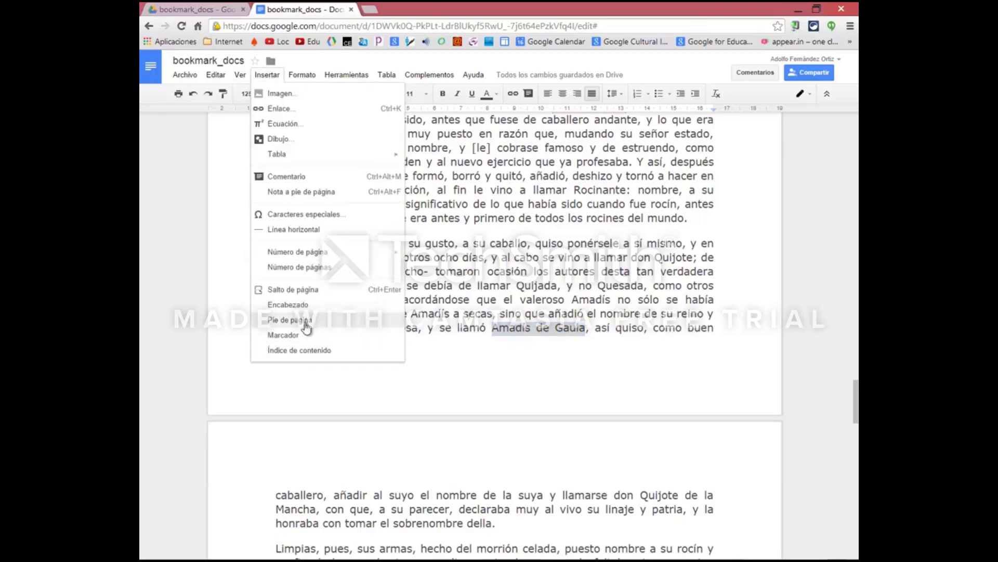
{"action": "left_click", "coordinate": [289, 336]}
{"action": "left_click", "coordinate": [251, 283]}
Insert a bookmark at "Dulcinea del Toboso" in the paragraph beginning "¡Oh, cómo se holgó".
{"action": "scroll", "coordinate": [315, 352], "scroll_direction": "down", "scroll_amount": 11}
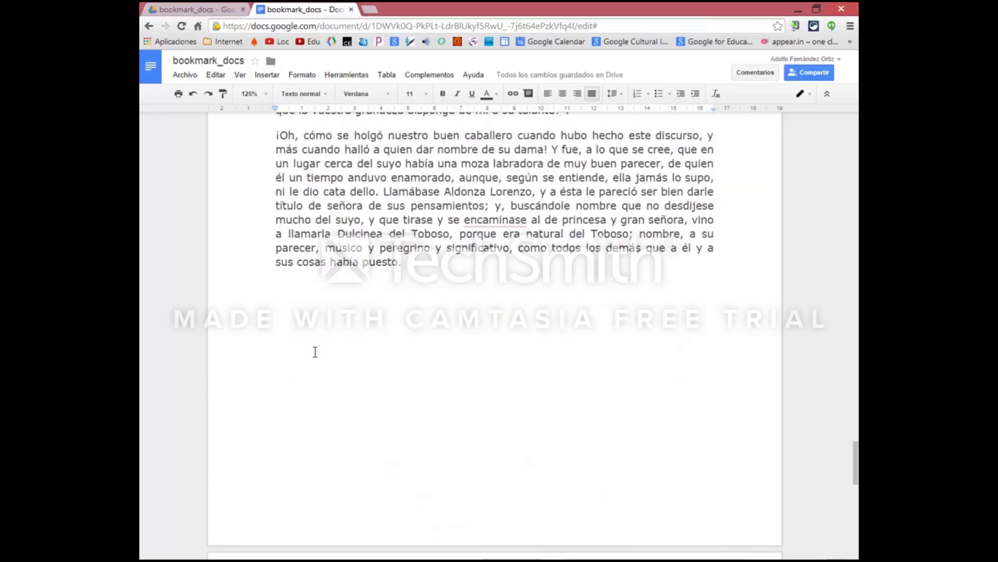
{"action": "left_click_drag", "start_coordinate": [337, 233], "coordinate": [450, 234]}
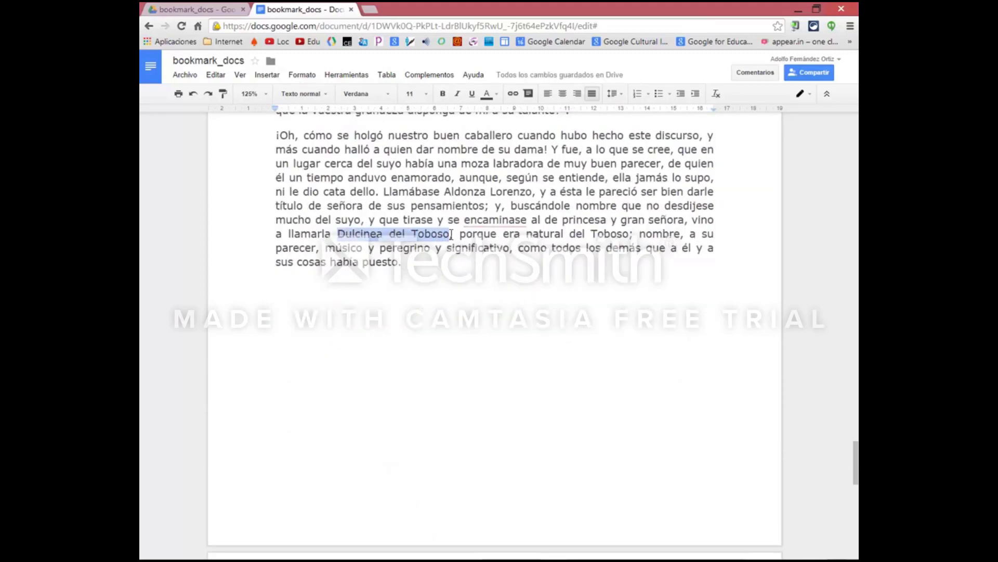
{"action": "left_click", "coordinate": [267, 76]}
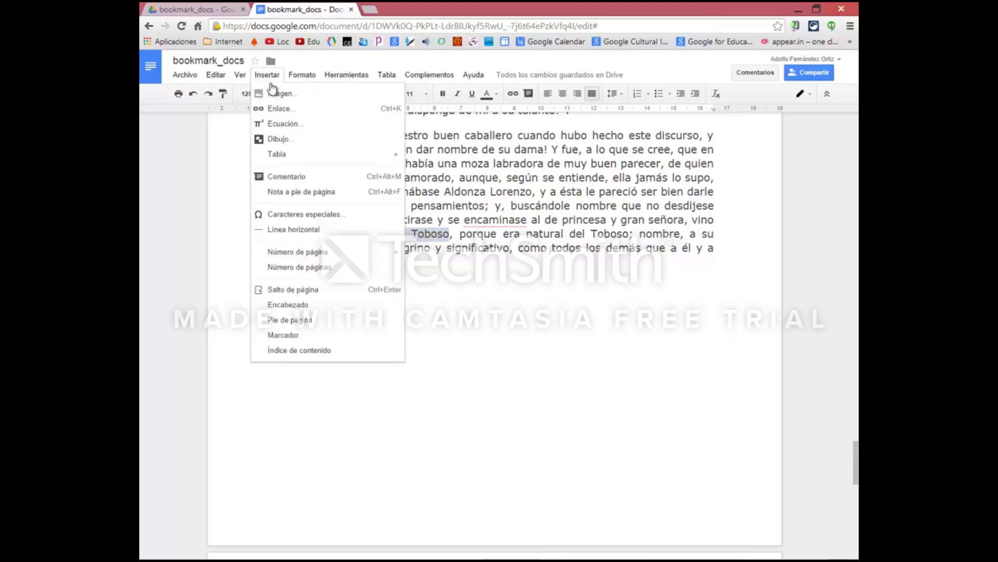
{"action": "left_click", "coordinate": [292, 336]}
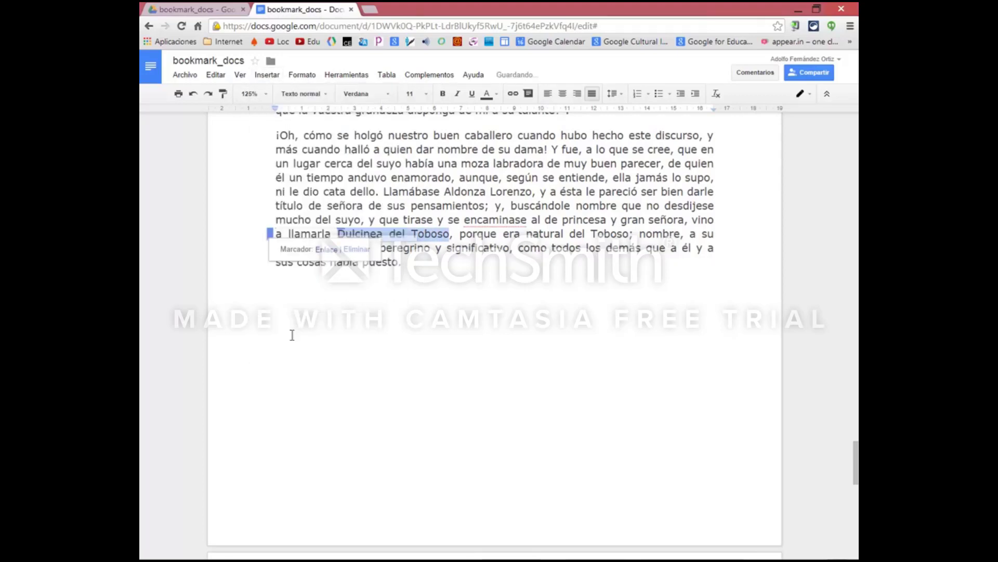
{"action": "left_click", "coordinate": [292, 334]}
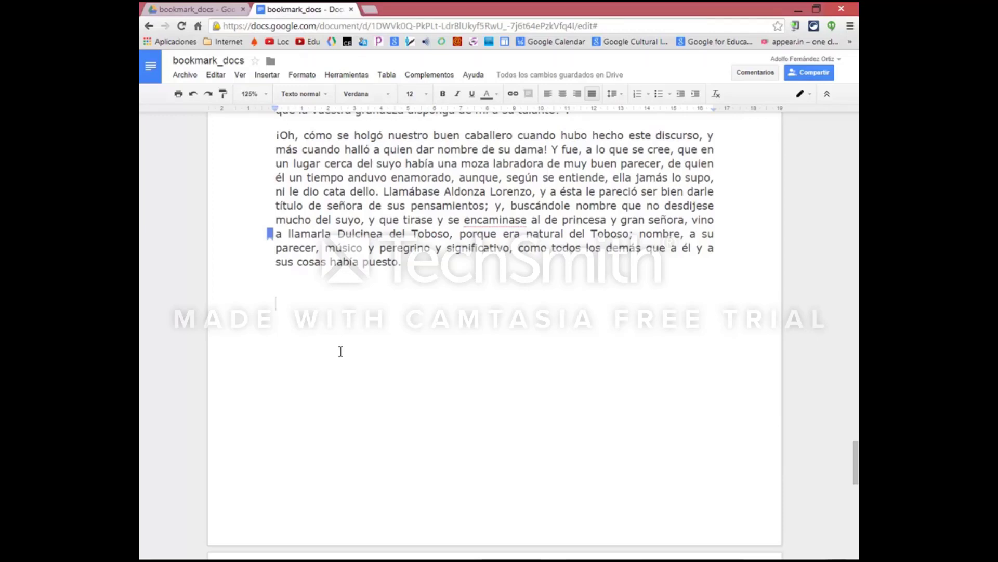
Add a page header containing the words "Dulcinea", "Amadís" and "Babieca", separated by several spaces.
{"action": "left_click", "coordinate": [266, 77]}
{"action": "left_click", "coordinate": [298, 306]}
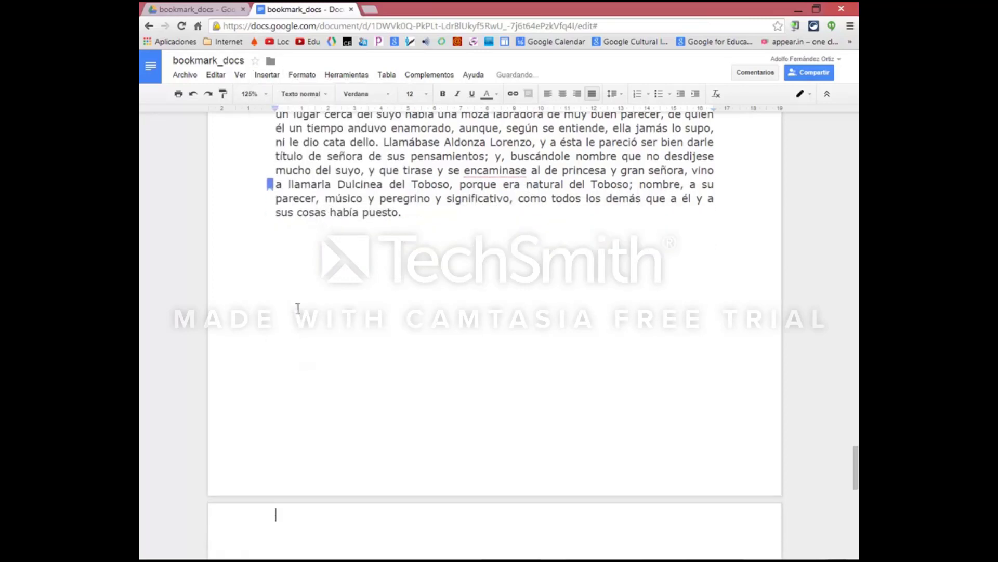
{"action": "scroll", "coordinate": [299, 416], "scroll_direction": "down", "scroll_amount": 3}
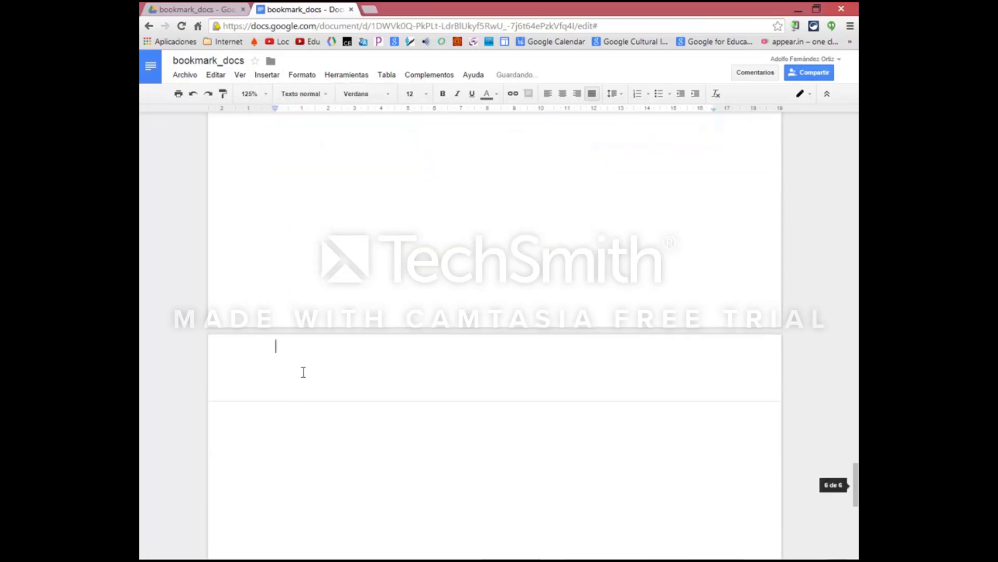
{"action": "type", "text": "Dud"}
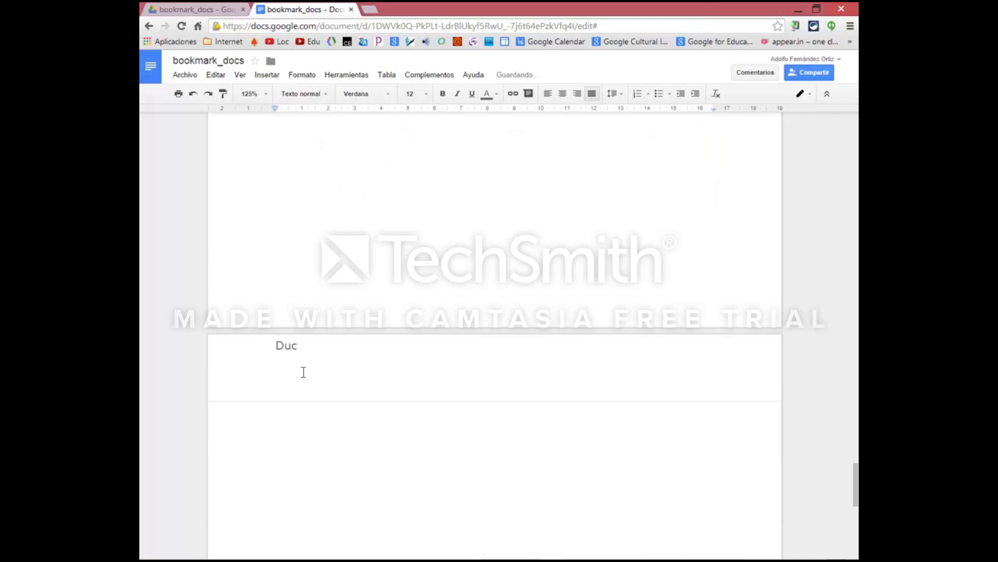
{"action": "type", "text": "cinea   Amadís   "}
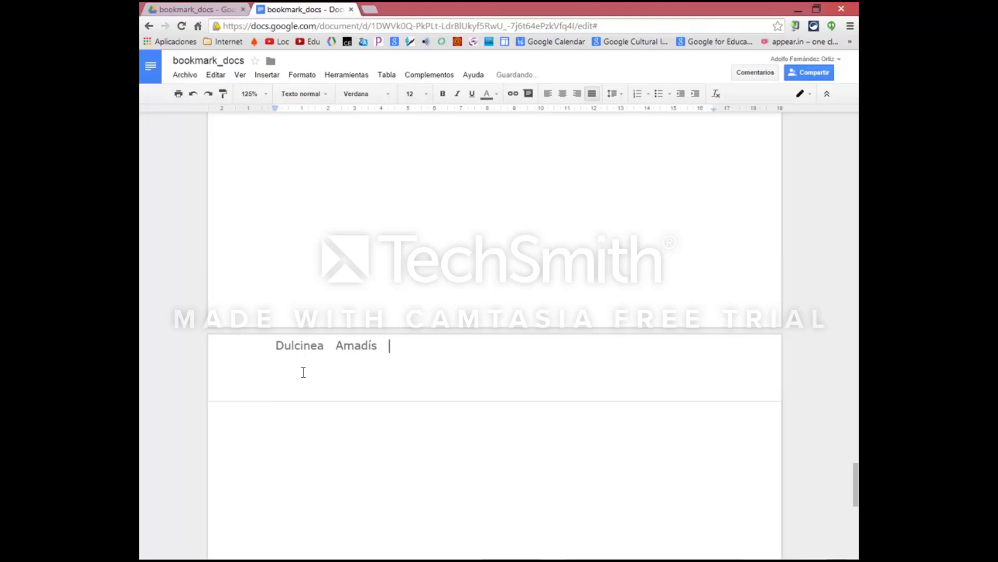
{"action": "type", "text": "Babieca"}
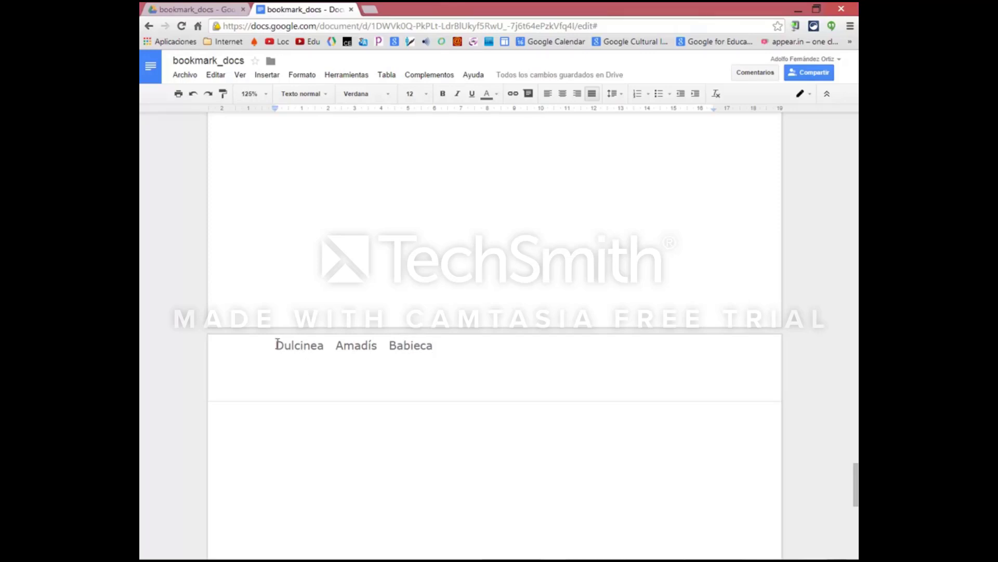
Link "Dulcinea" in the header to the "...gran señora, vino a llamarla Dul..." bookmark.
{"action": "left_click_drag", "start_coordinate": [276, 345], "coordinate": [326, 348]}
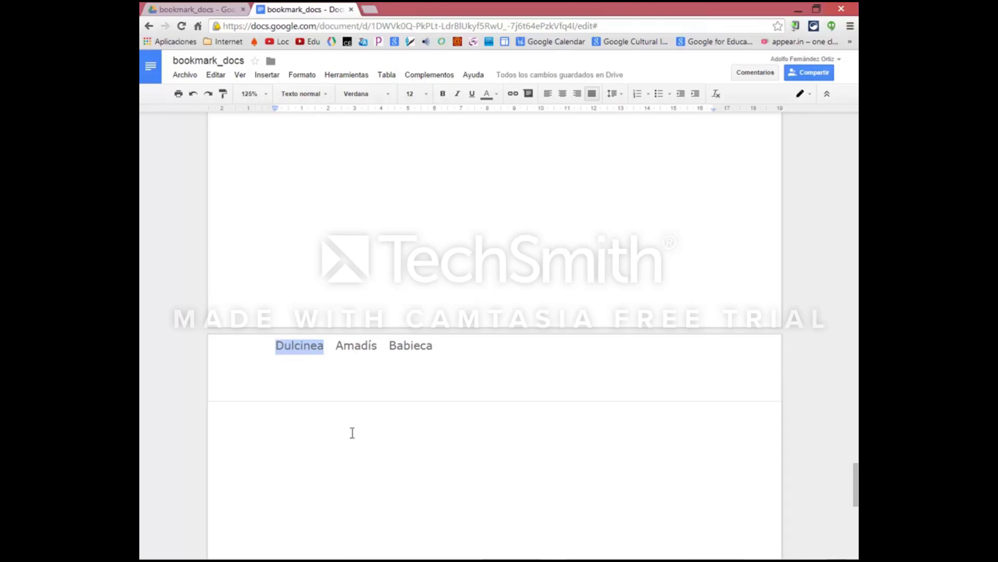
{"action": "left_click", "coordinate": [513, 95]}
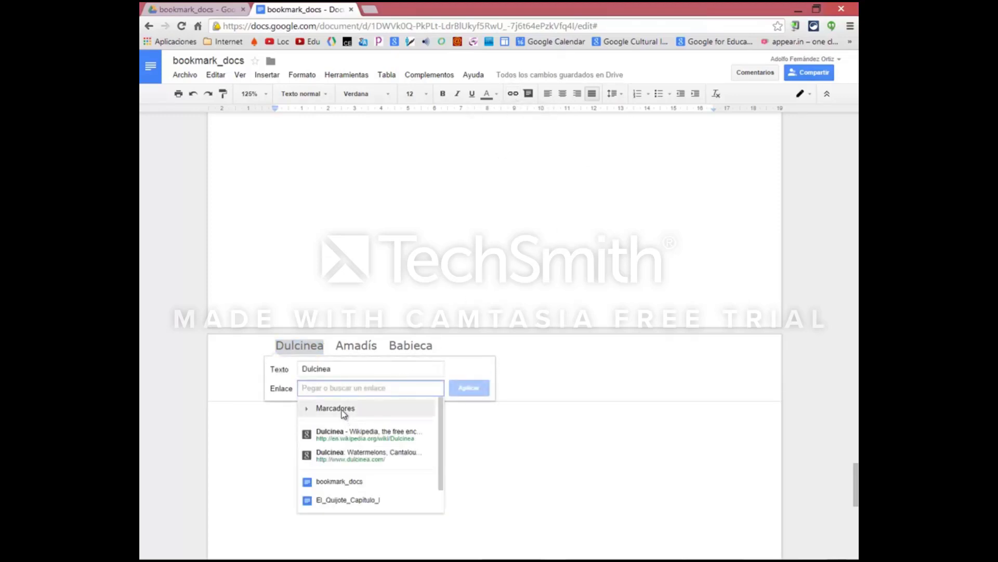
{"action": "left_click", "coordinate": [344, 410]}
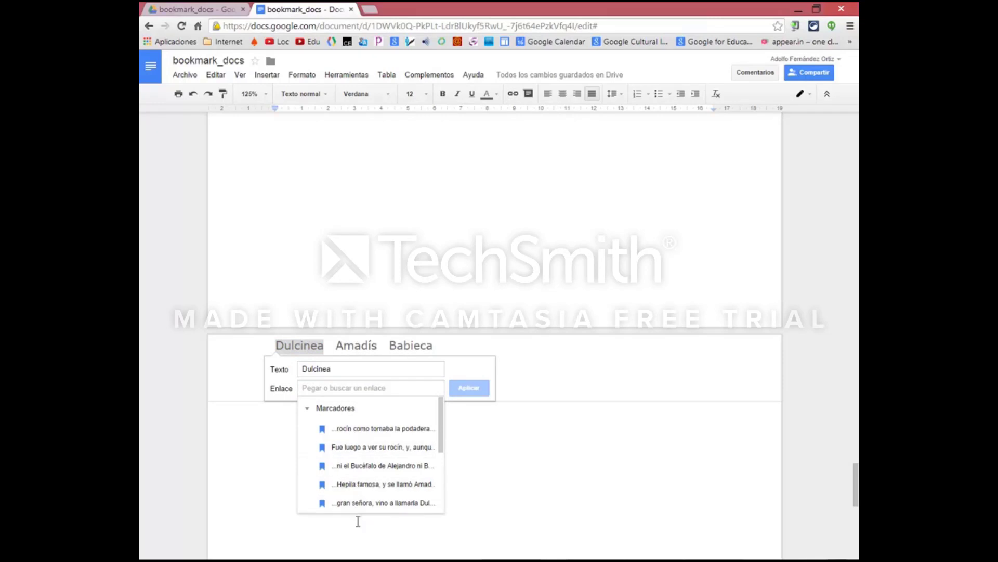
{"action": "left_click", "coordinate": [357, 503]}
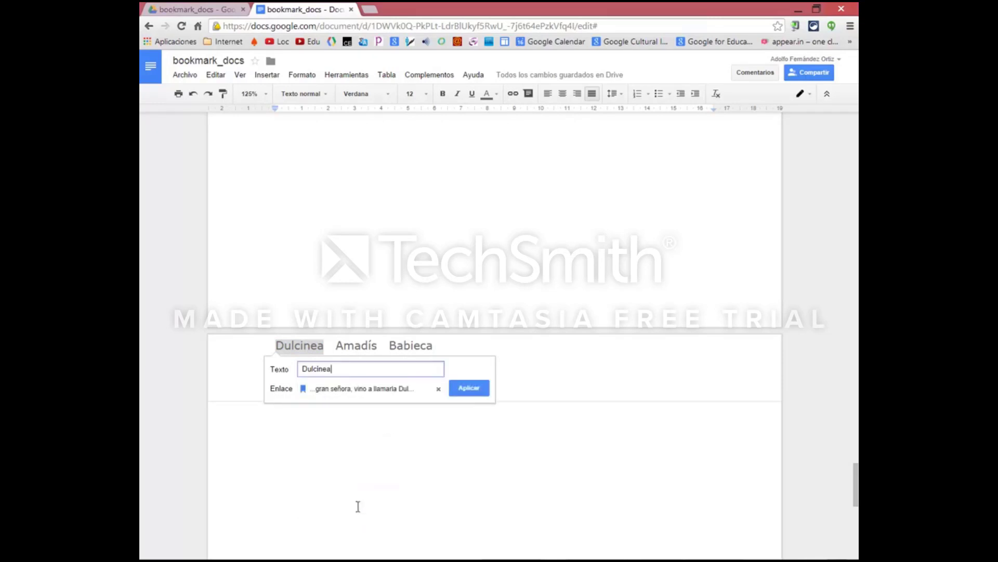
{"action": "left_click", "coordinate": [468, 388]}
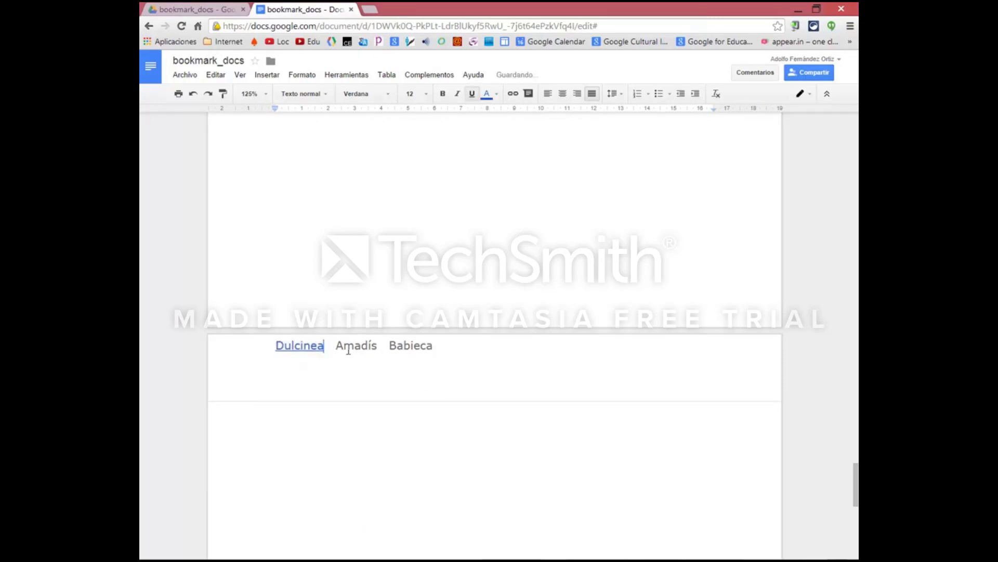
Link "Amadís" in the header to the "...Hepila famosa, y se llamó Amad..." bookmark.
{"action": "key", "text": "Right"}
{"action": "double_click", "coordinate": [369, 349]}
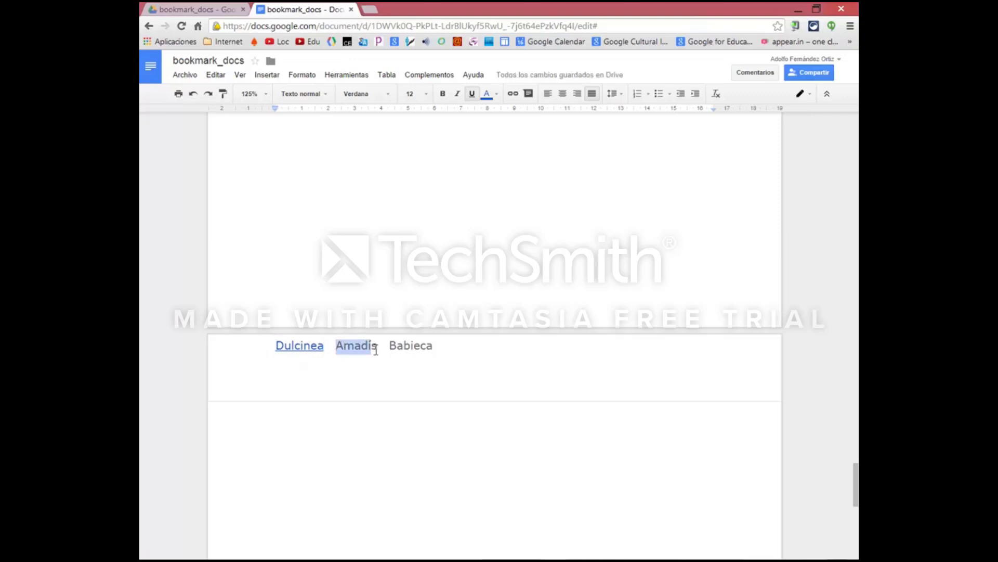
{"action": "left_click", "coordinate": [512, 93]}
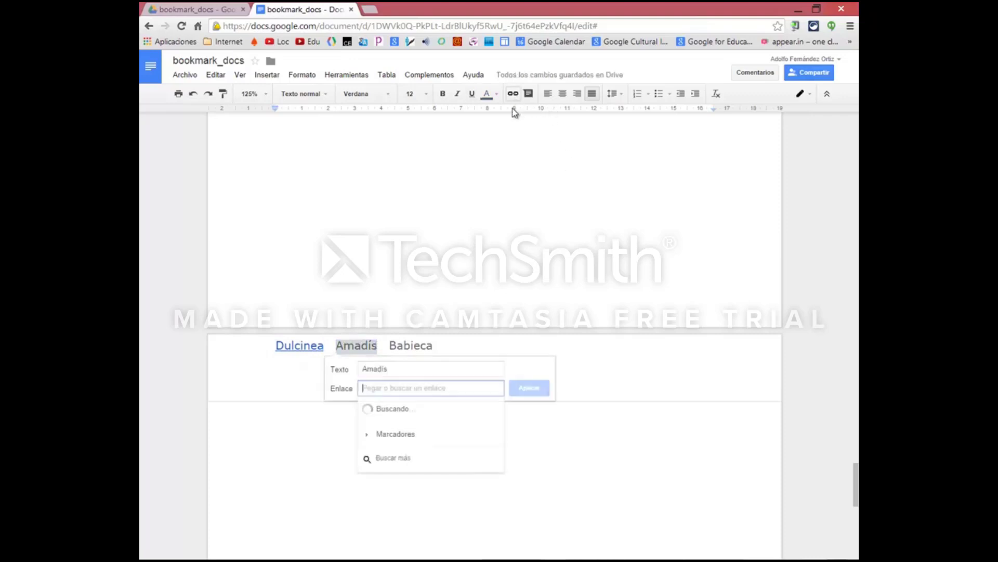
{"action": "left_click", "coordinate": [388, 409]}
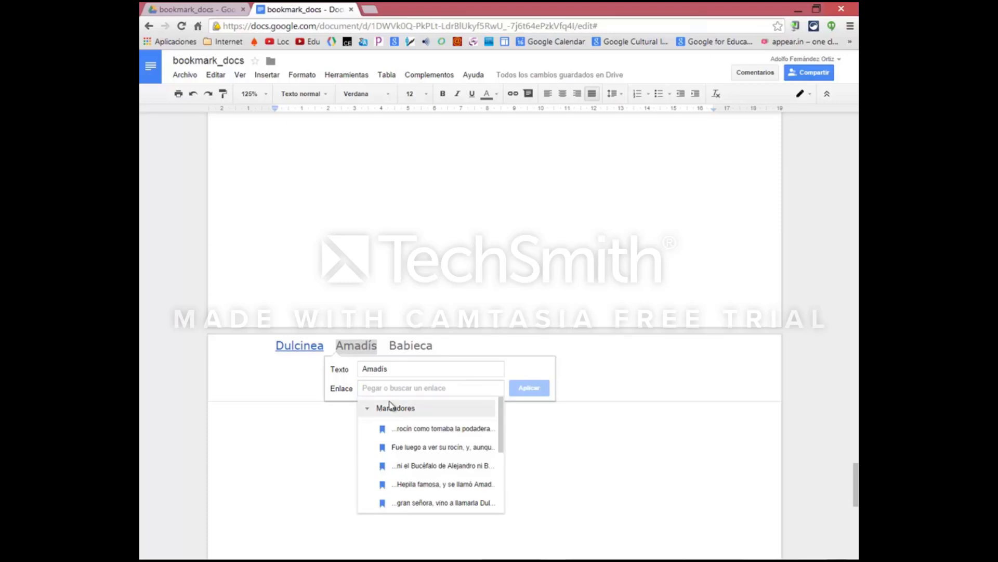
{"action": "left_click", "coordinate": [439, 485]}
{"action": "left_click", "coordinate": [533, 388]}
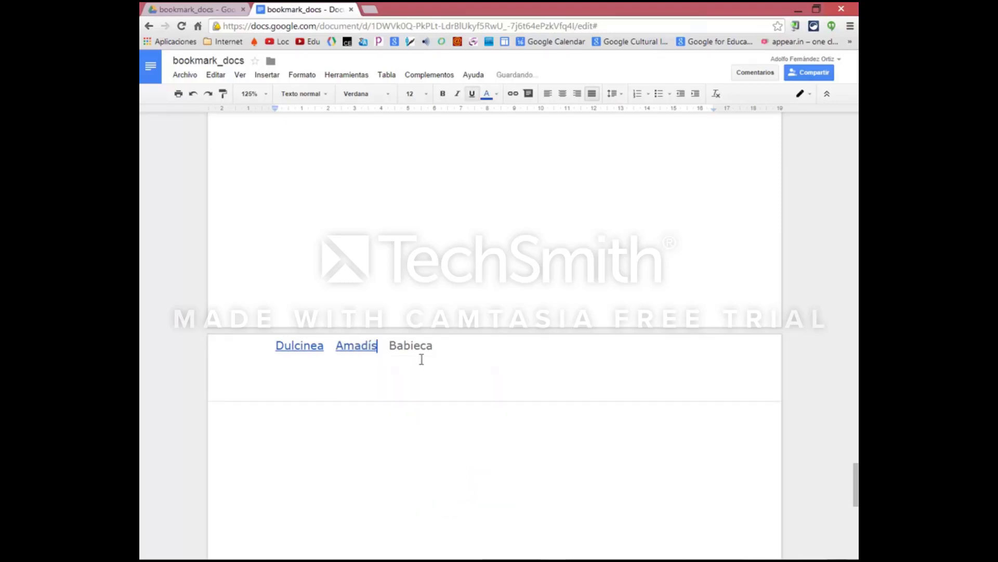
Link "Babieca" in the header to the "...ni el Bucéfalo de Alejandro ni B..." bookmark.
{"action": "left_click_drag", "start_coordinate": [391, 345], "coordinate": [436, 346]}
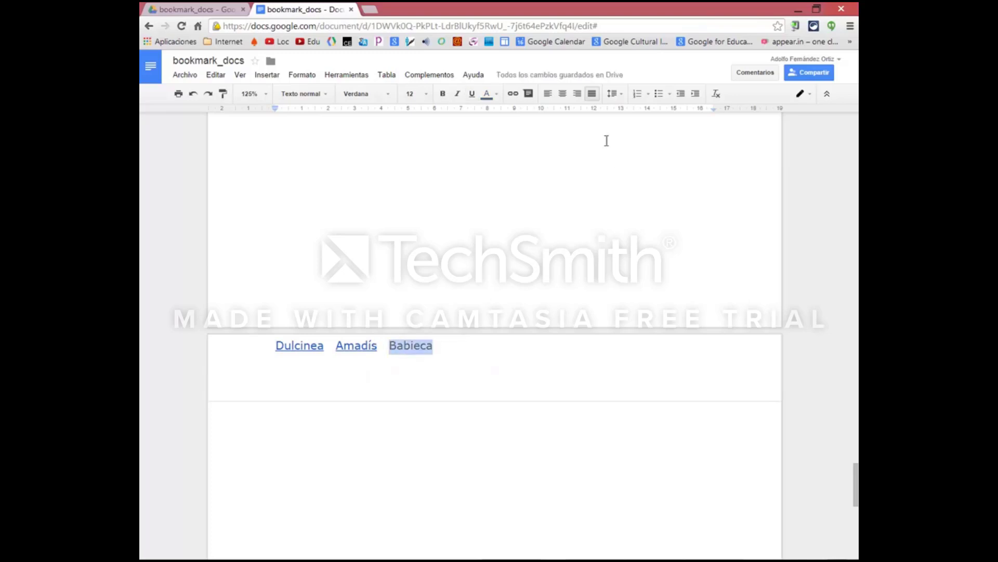
{"action": "left_click", "coordinate": [513, 93]}
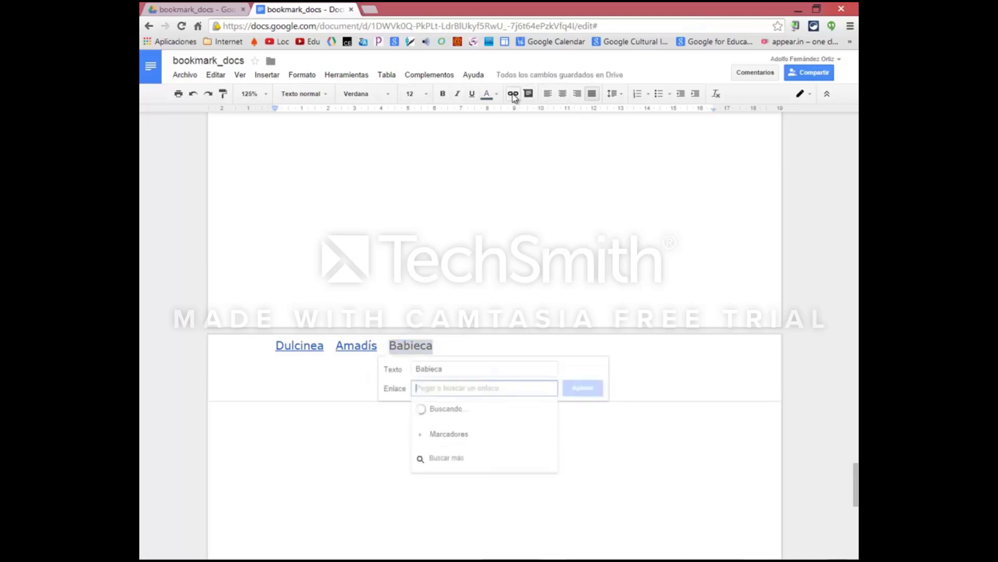
{"action": "left_click", "coordinate": [451, 413]}
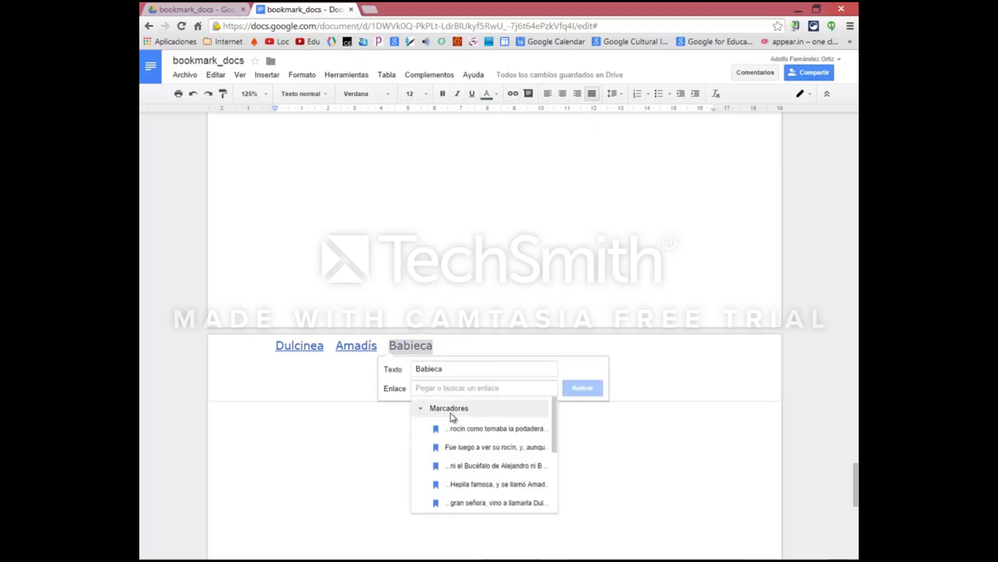
{"action": "left_click", "coordinate": [501, 467]}
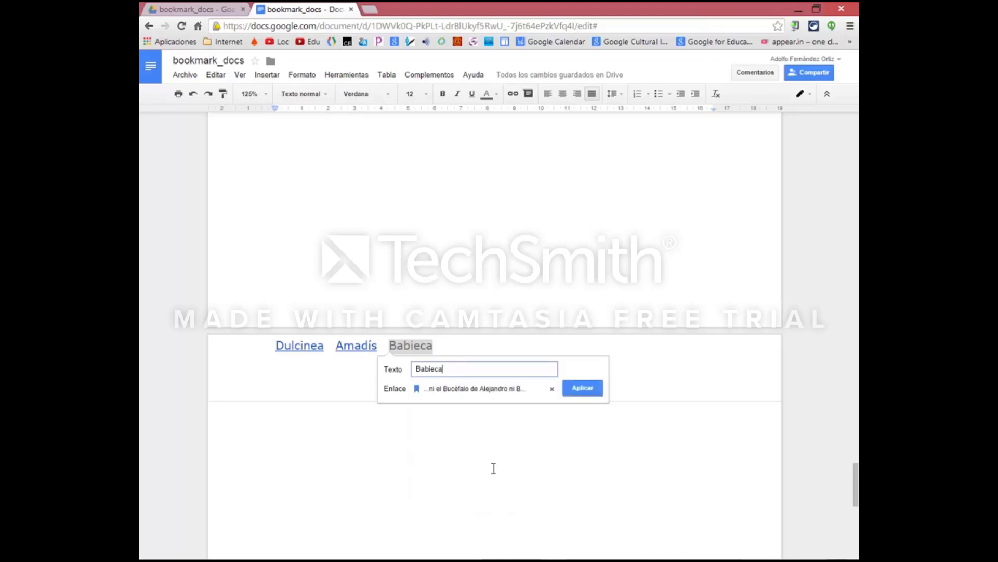
{"action": "left_click", "coordinate": [583, 389]}
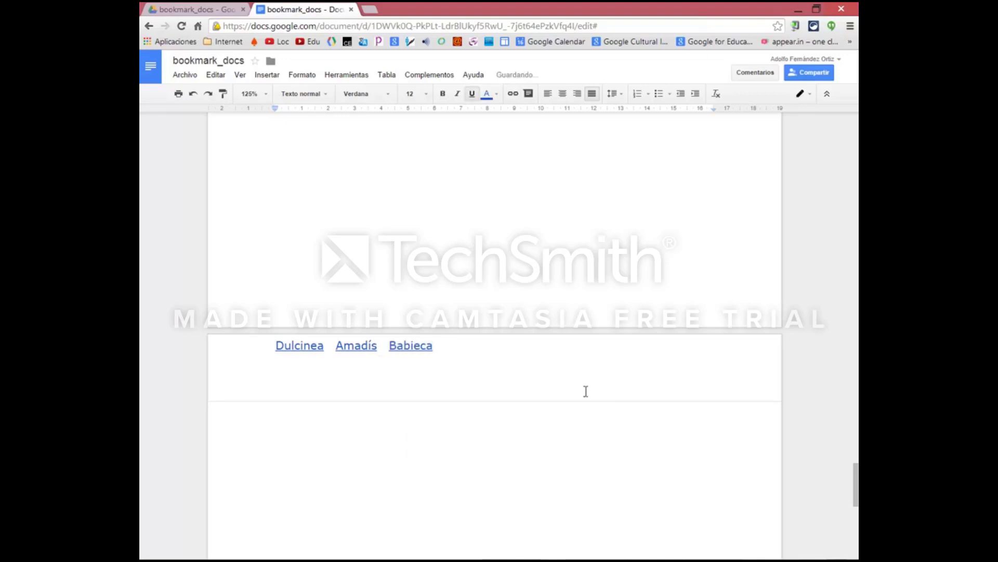
Check the header on the earlier pages and switch the document to Visualización mode.
{"action": "scroll", "coordinate": [574, 393], "scroll_direction": "up", "scroll_amount": 15}
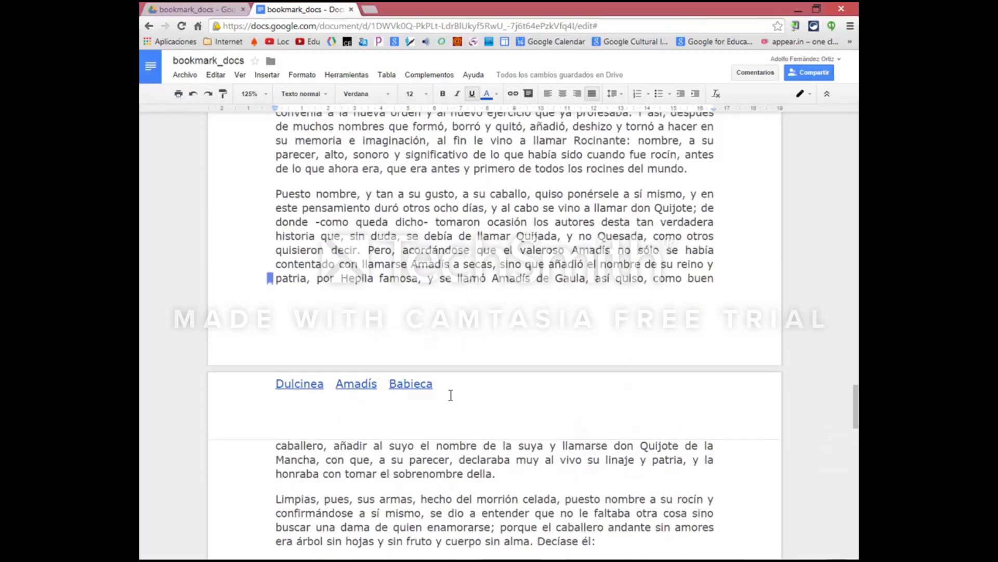
{"action": "scroll", "coordinate": [451, 395], "scroll_direction": "up", "scroll_amount": 20}
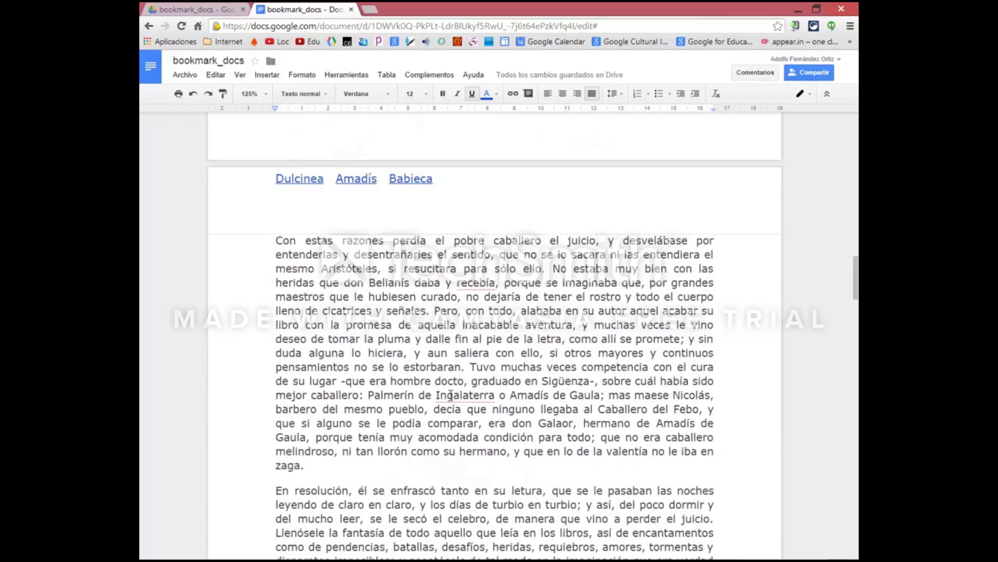
{"action": "left_click", "coordinate": [799, 95]}
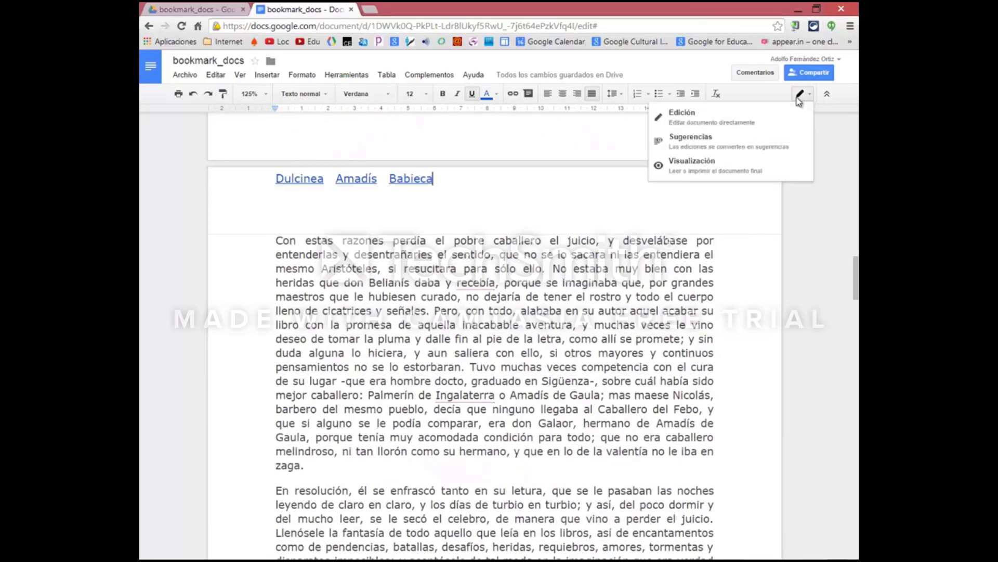
{"action": "left_click", "coordinate": [686, 165]}
Follow the "Amadís" link in a page header to its bookmark in the text.
{"action": "scroll", "coordinate": [401, 442], "scroll_direction": "up", "scroll_amount": 5}
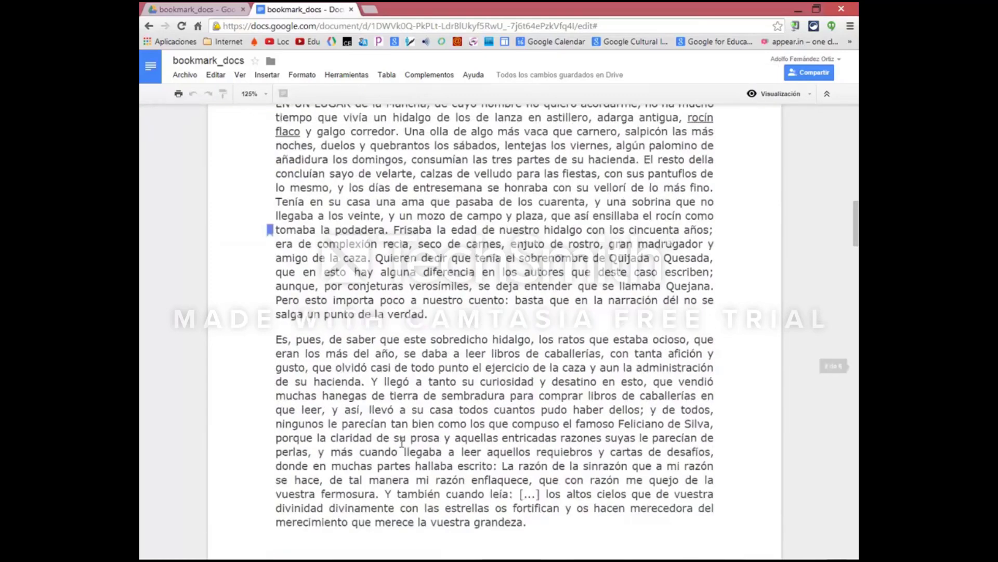
{"action": "scroll", "coordinate": [401, 442], "scroll_direction": "down", "scroll_amount": 3}
{"action": "scroll", "coordinate": [401, 442], "scroll_direction": "up", "scroll_amount": 6}
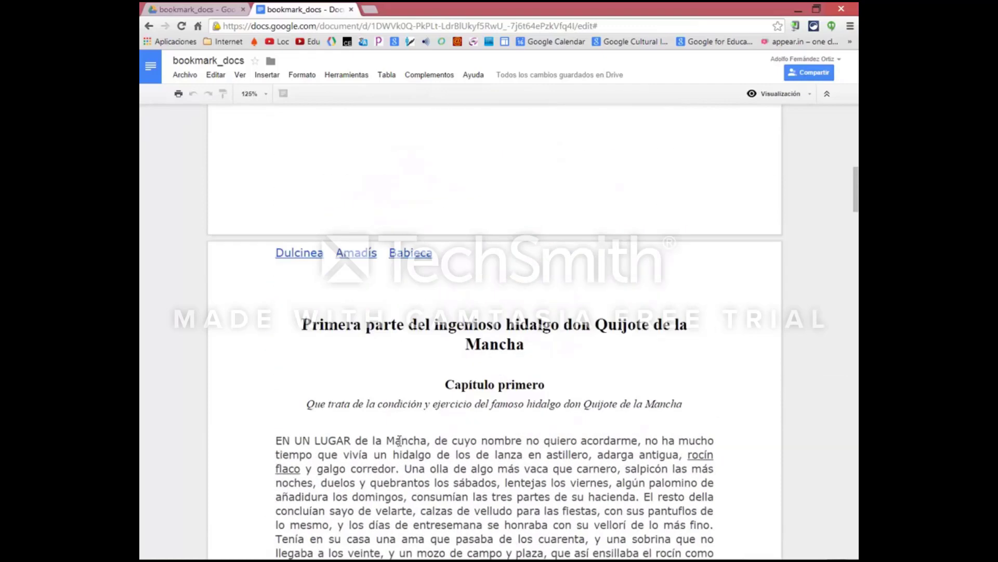
{"action": "scroll", "coordinate": [401, 442], "scroll_direction": "down", "scroll_amount": 12}
{"action": "scroll", "coordinate": [398, 438], "scroll_direction": "down", "scroll_amount": 8}
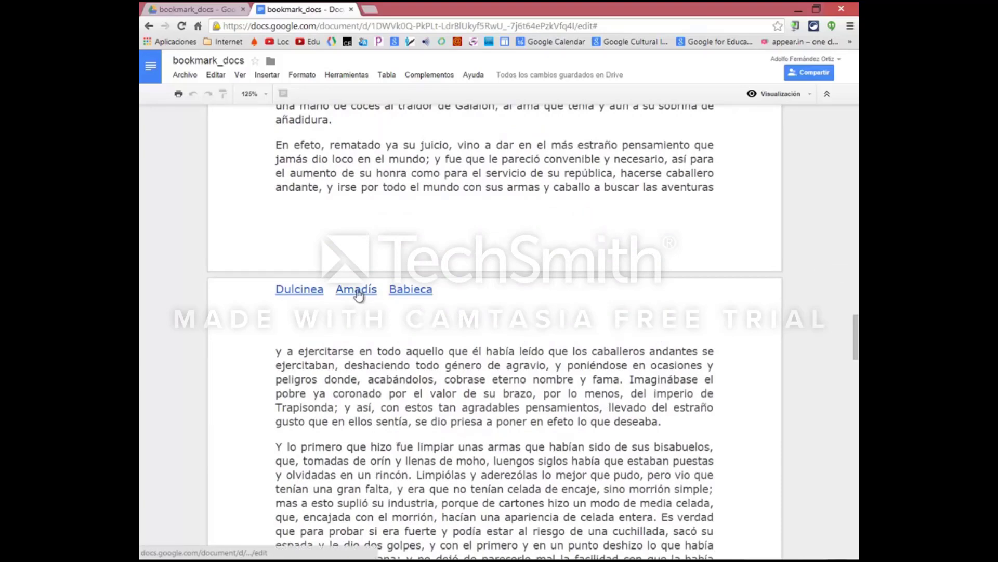
{"action": "left_click", "coordinate": [357, 289]}
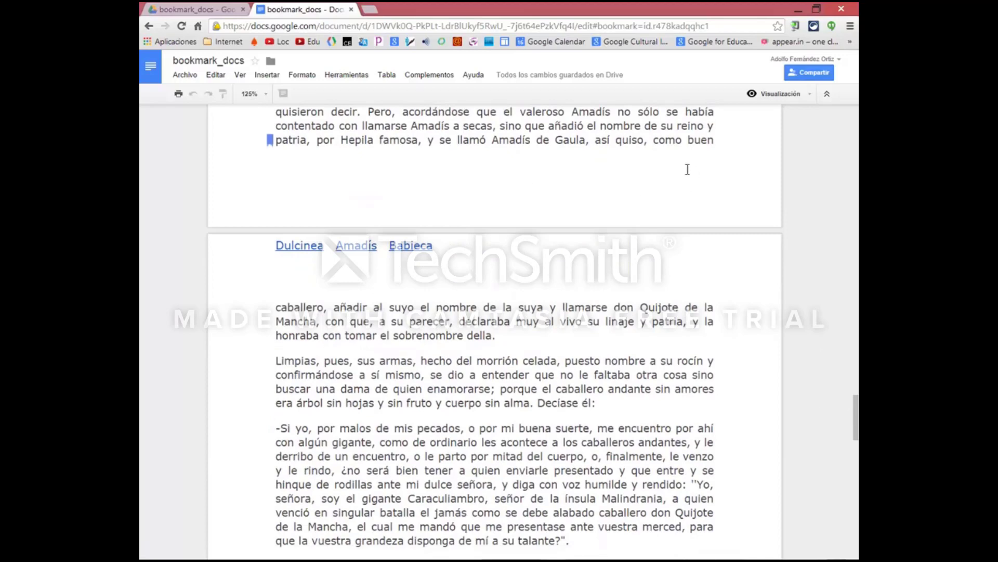
{"action": "scroll", "coordinate": [691, 171], "scroll_direction": "up", "scroll_amount": 1}
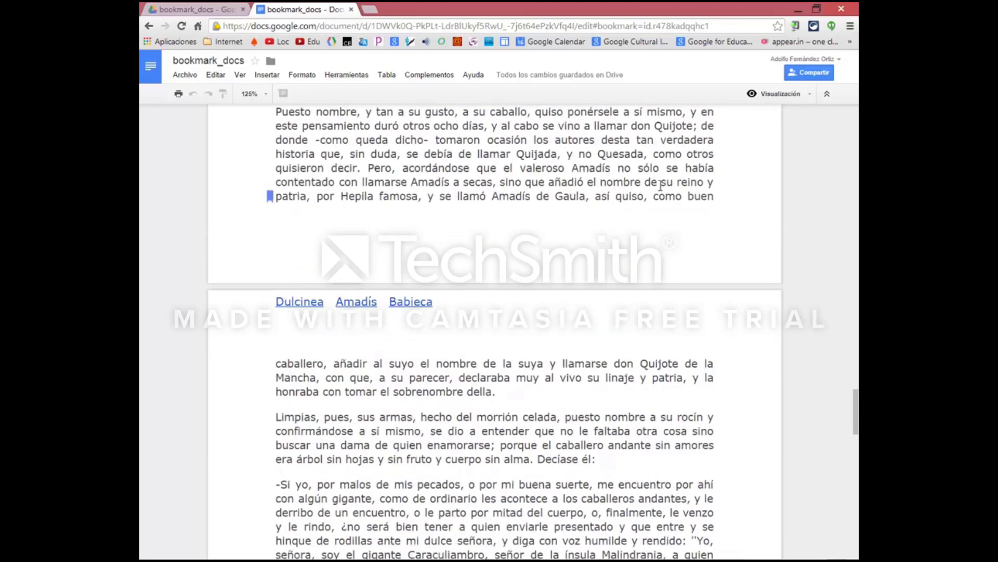
Follow the "Babieca" header link and view the bookmarked passage about Bucéfalo and Babieca.
{"action": "left_click", "coordinate": [423, 302]}
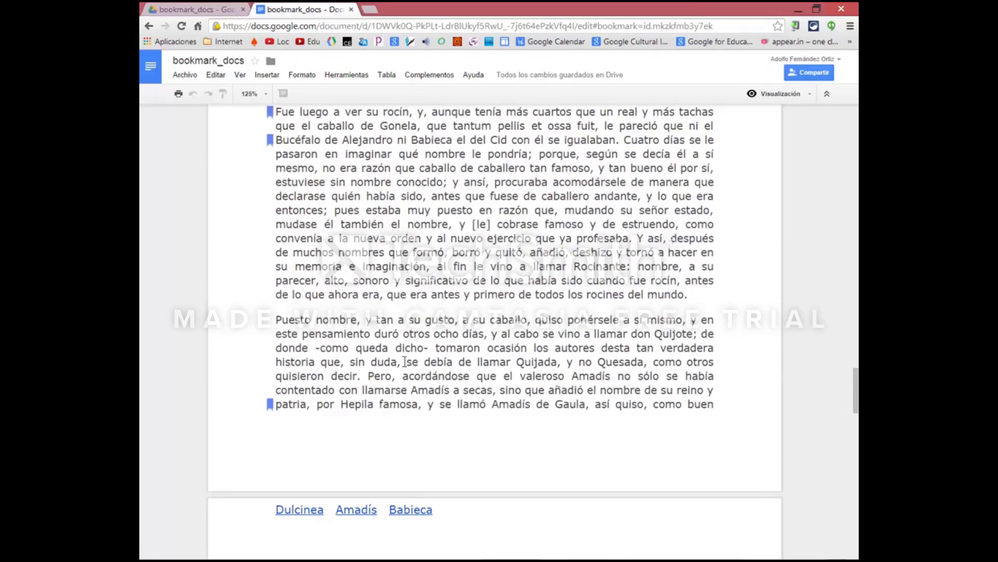
{"action": "scroll", "coordinate": [629, 477], "scroll_direction": "up", "scroll_amount": 2}
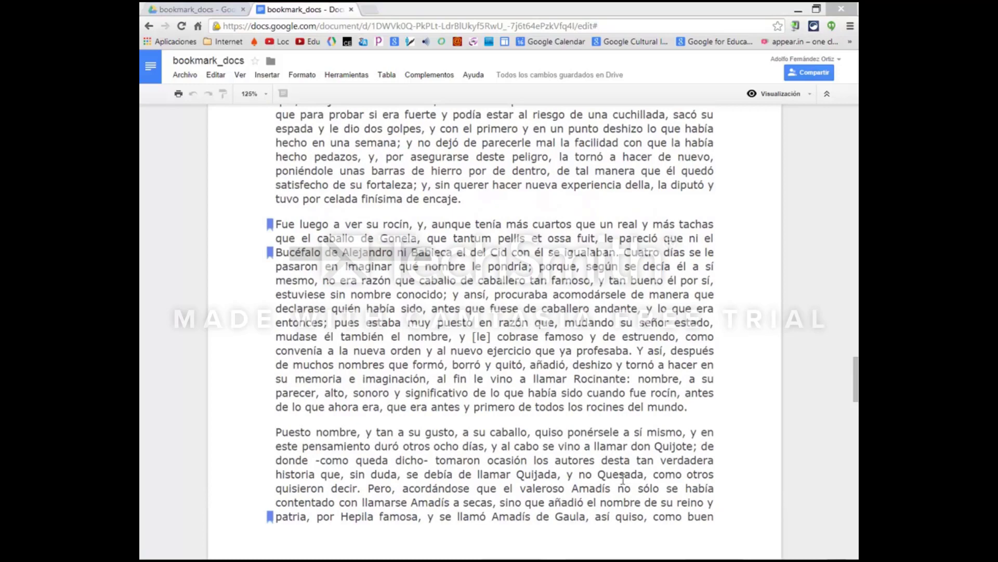
{"action": "scroll", "coordinate": [445, 474], "scroll_direction": "down", "scroll_amount": 10}
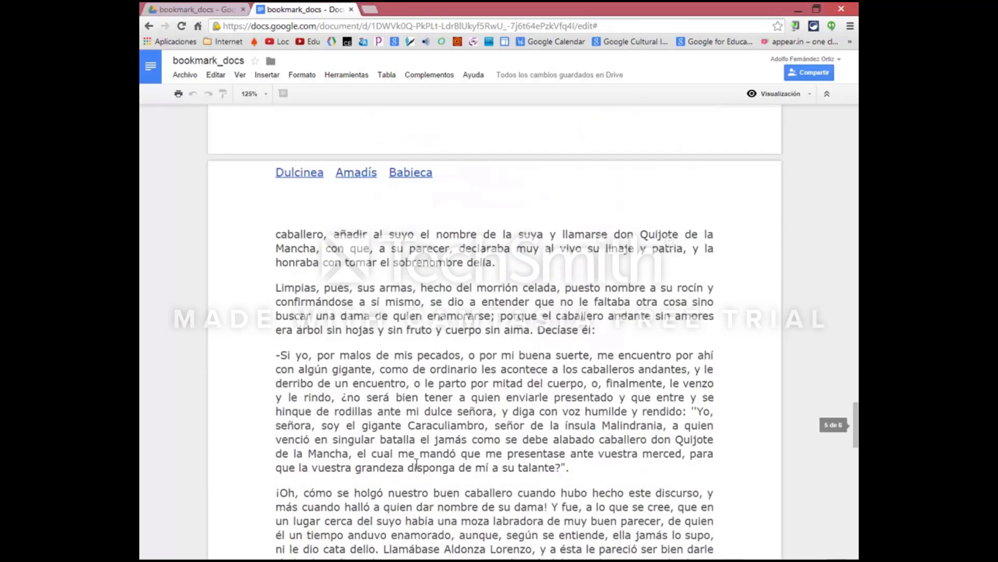
Switch the document from Visualización mode back to editing mode.
{"action": "left_click_drag", "start_coordinate": [270, 295], "coordinate": [596, 406]}
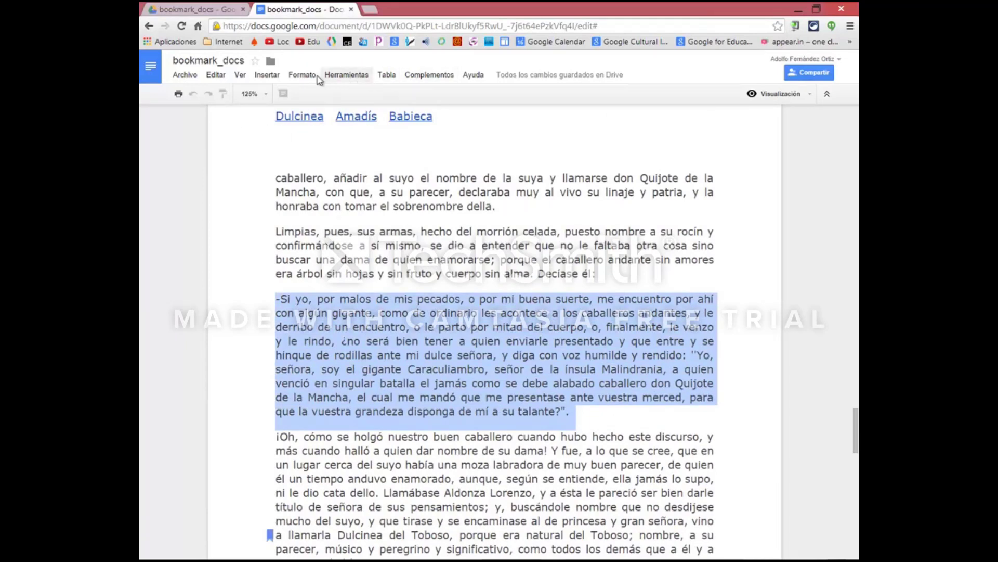
{"action": "left_click", "coordinate": [266, 75]}
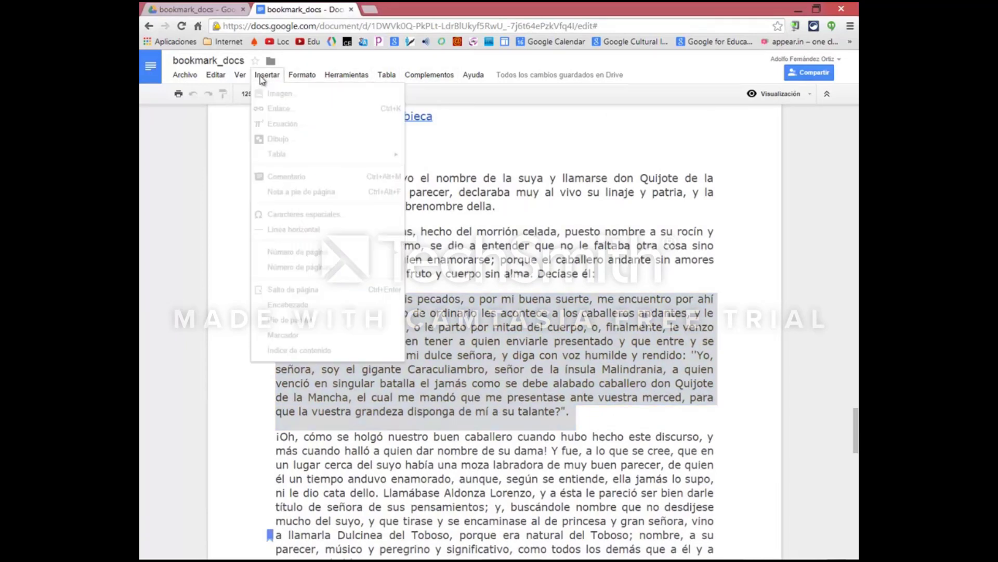
{"action": "left_click", "coordinate": [802, 96]}
{"action": "left_click", "coordinate": [689, 116]}
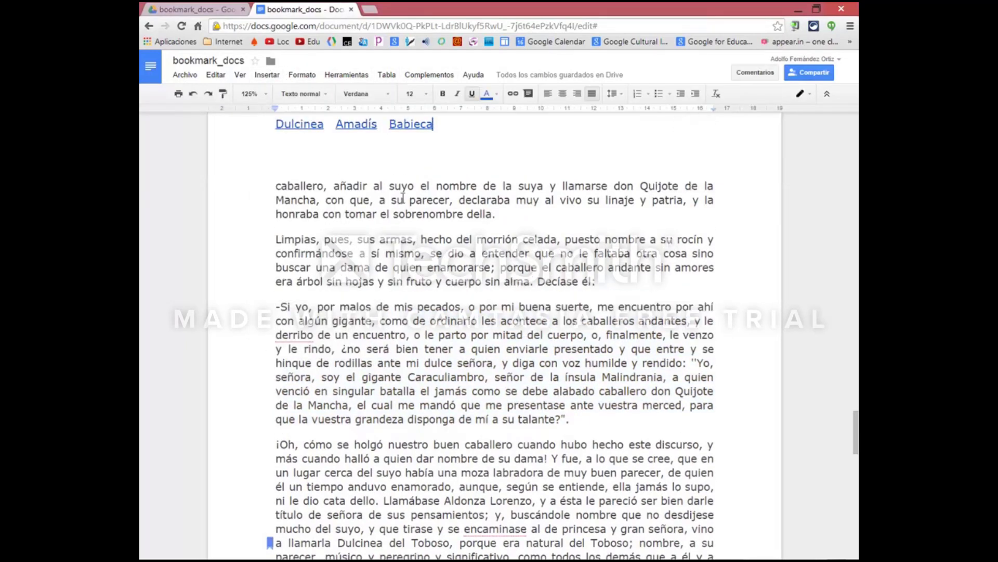
Insert a bookmark on the whole paragraph that begins "-Si yo, por malos de mis pecados".
{"action": "left_click_drag", "start_coordinate": [270, 298], "coordinate": [572, 427]}
{"action": "left_click", "coordinate": [268, 76]}
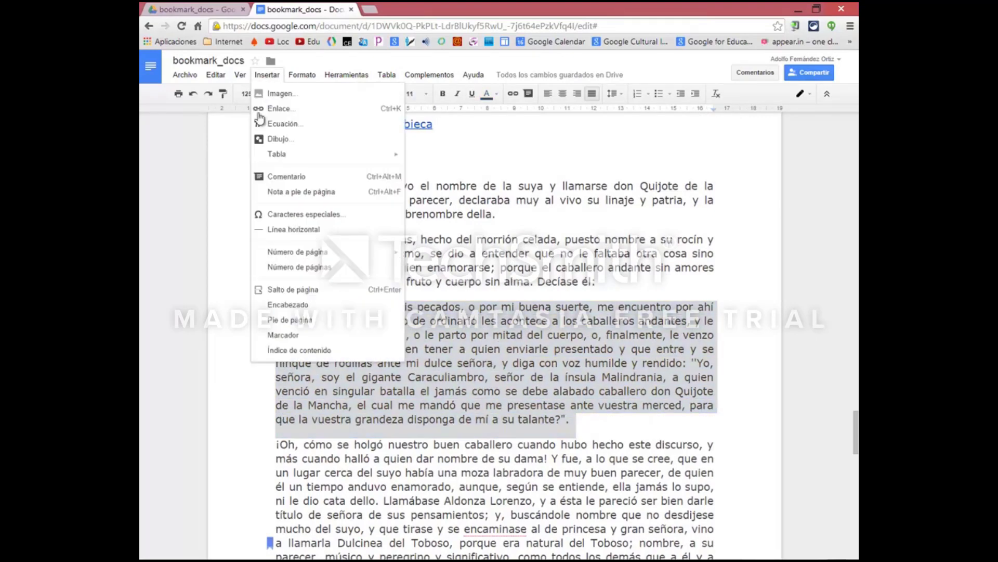
{"action": "left_click", "coordinate": [287, 336]}
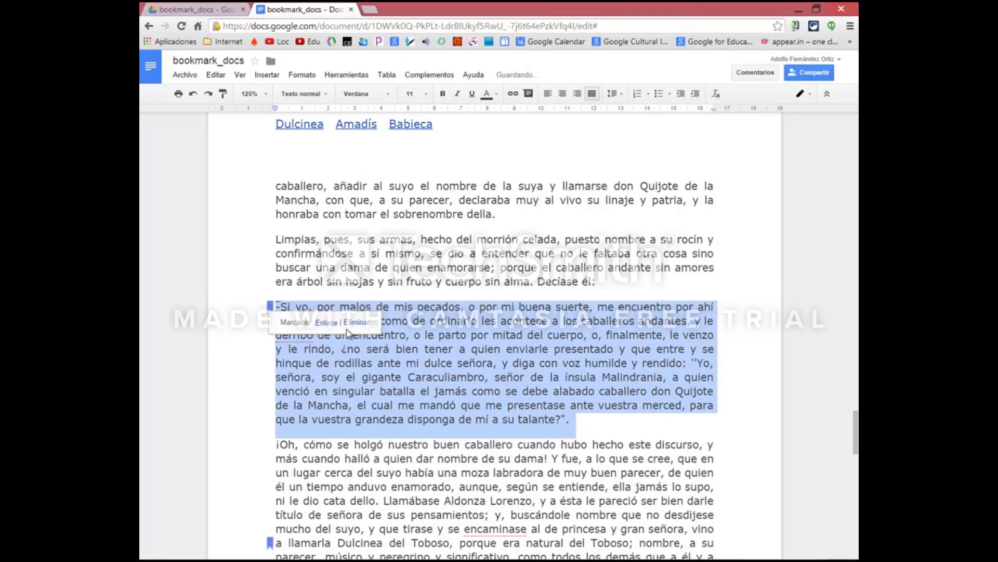
Add the text "De donde habla de los pecados" after "Babieca" in the page header.
{"action": "scroll", "coordinate": [348, 333], "scroll_direction": "up", "scroll_amount": 2}
{"action": "left_click", "coordinate": [474, 244]}
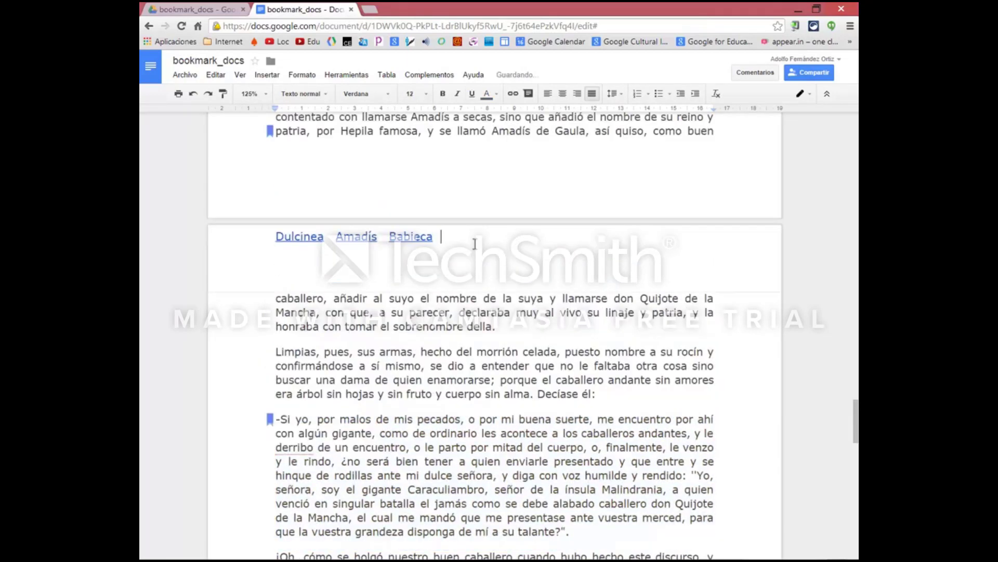
{"action": "type", "text": "De donde habla de los "}
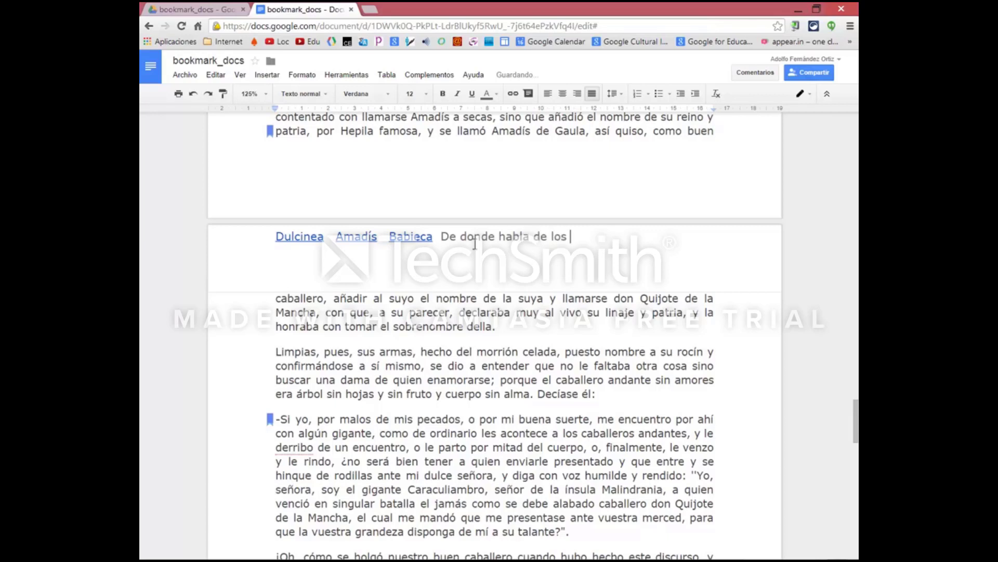
{"action": "type", "text": "pecados"}
Link the header text "De donde habla de los pecados" to the "-Si yo, por malos de mis pecados,..." bookmark.
{"action": "double_click", "coordinate": [449, 237]}
{"action": "left_click_drag", "start_coordinate": [542, 250], "coordinate": [620, 238]}
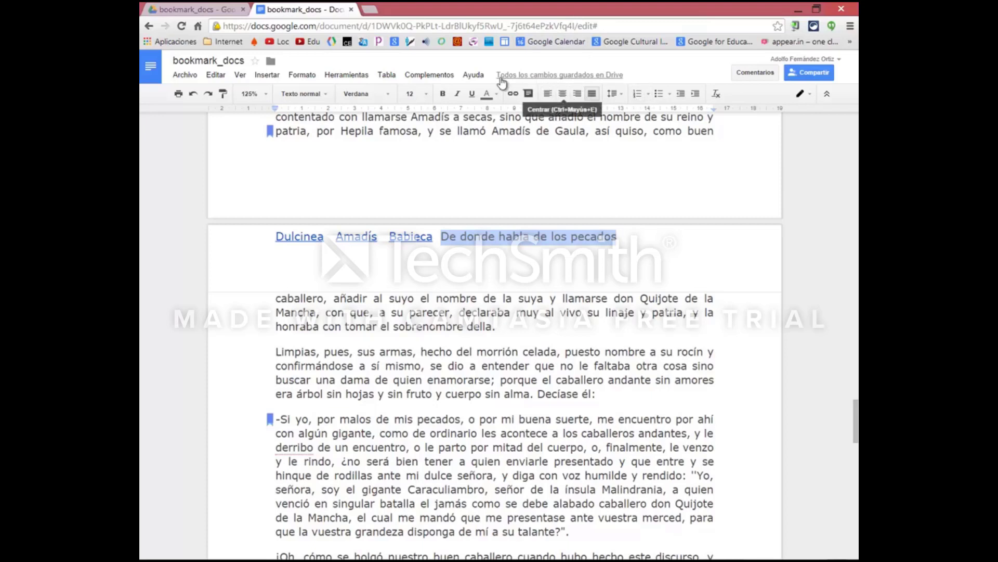
{"action": "left_click", "coordinate": [515, 94]}
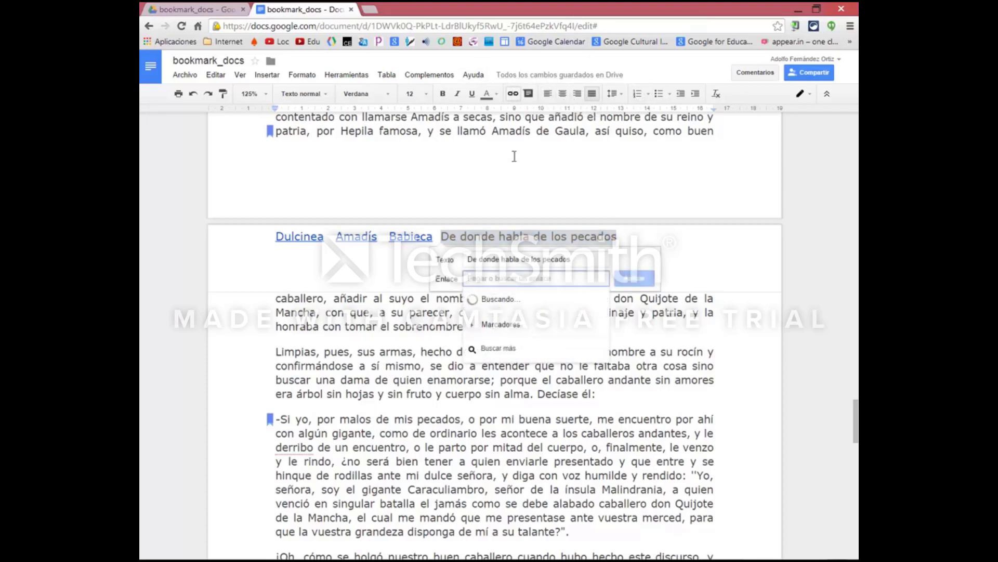
{"action": "left_click", "coordinate": [520, 304]}
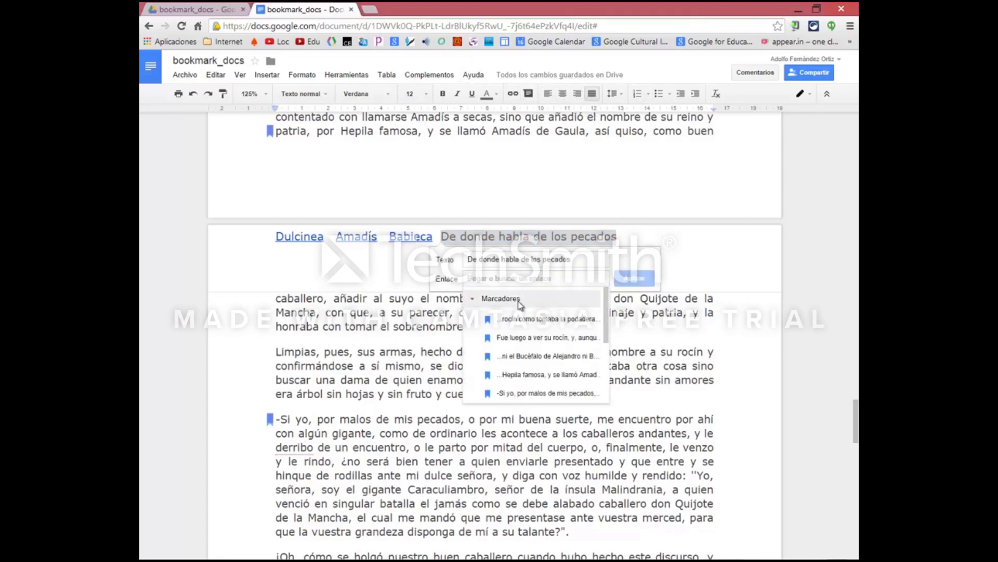
{"action": "left_click", "coordinate": [533, 393]}
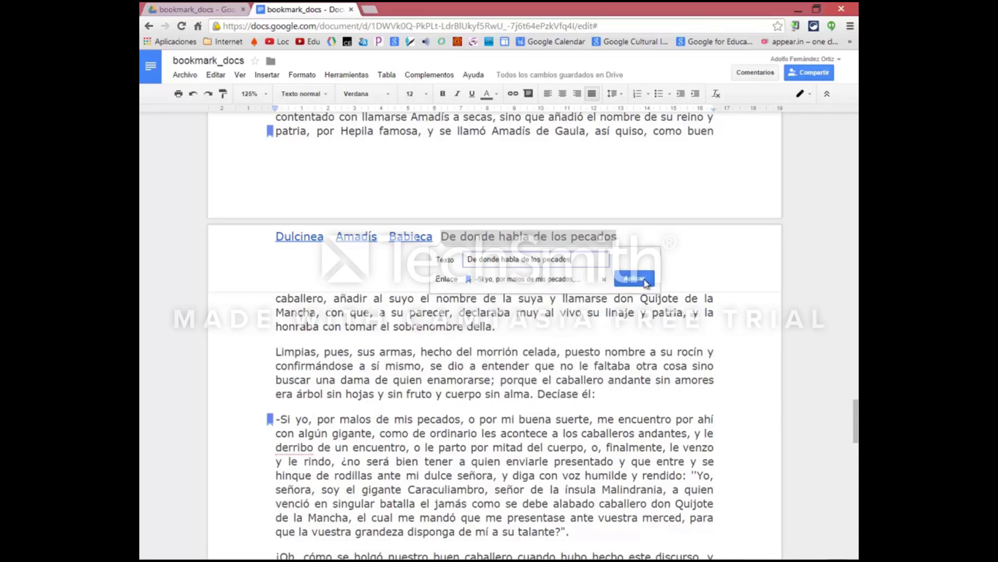
{"action": "left_click", "coordinate": [640, 279]}
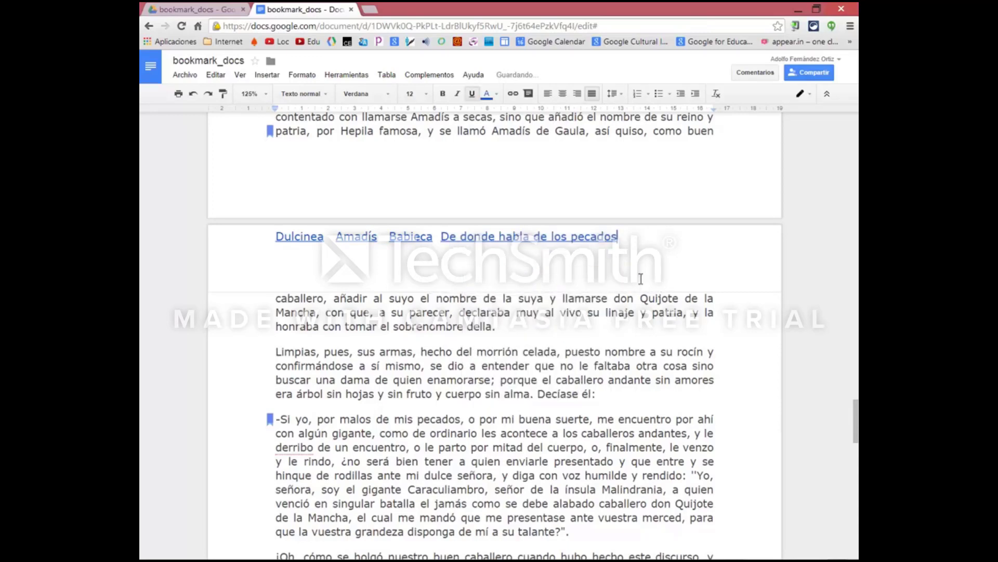